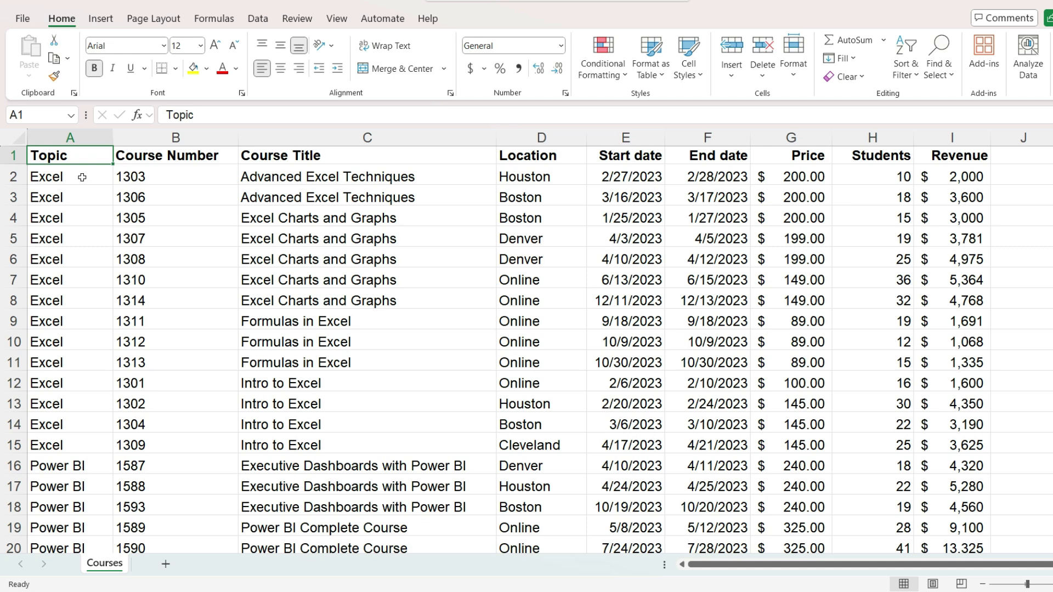
Select the first course record A2:I2, then return to the Topic header cell A1.
{"action": "left_click", "coordinate": [81, 178]}
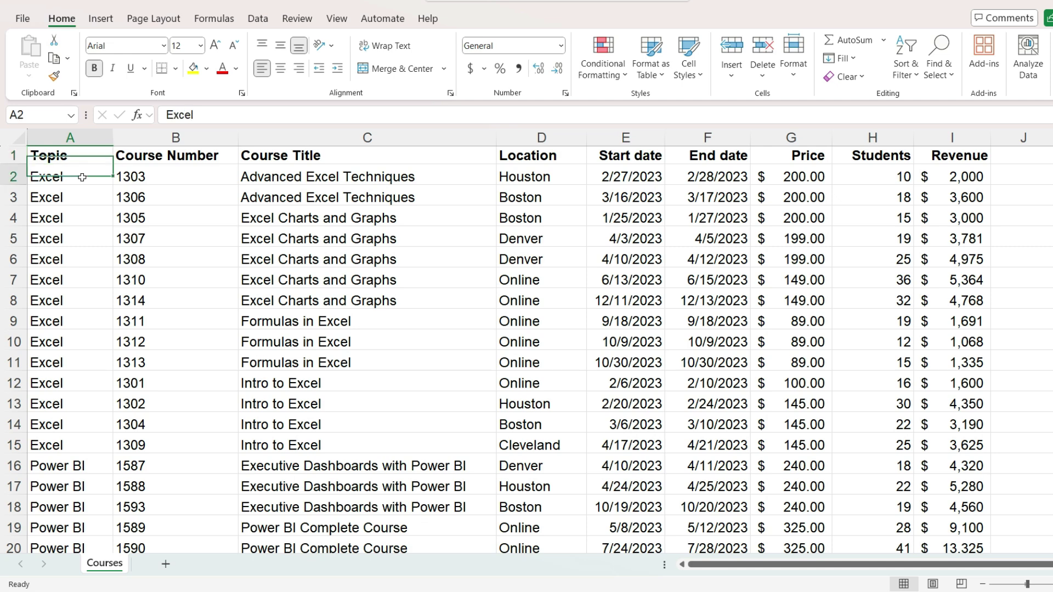
{"action": "left_click", "coordinate": [577, 179], "text": "shift"}
{"action": "left_click", "coordinate": [881, 176], "text": "shift"}
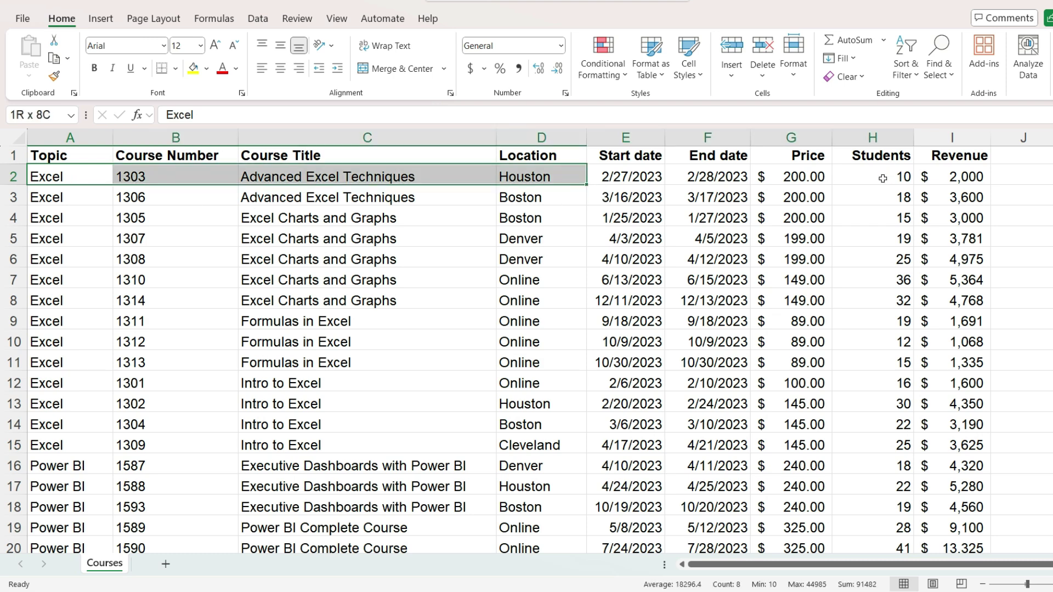
{"action": "left_click", "coordinate": [971, 177], "text": "shift"}
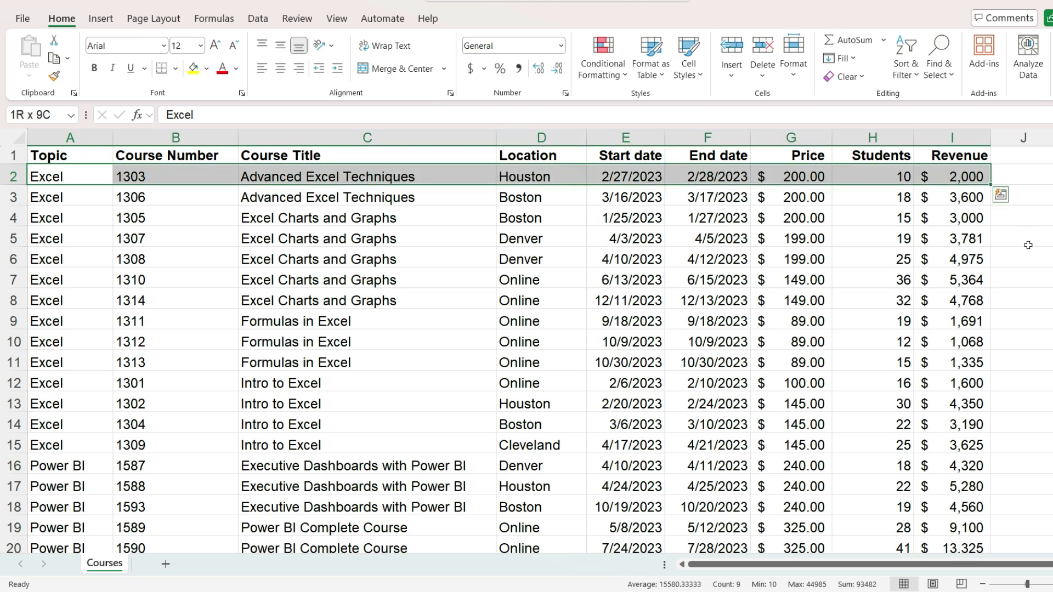
{"action": "left_click", "coordinate": [57, 156]}
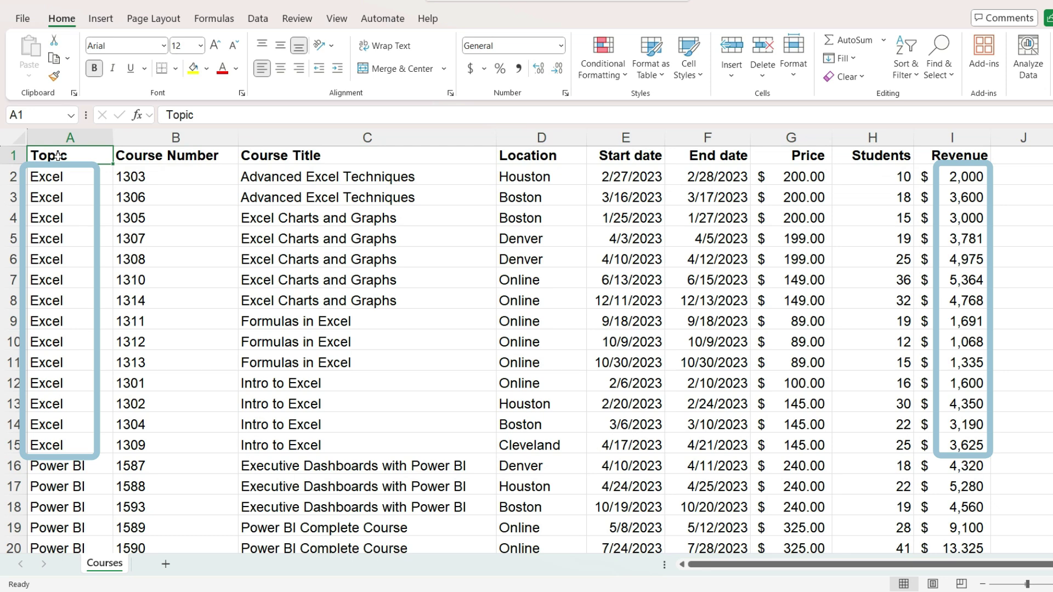
{"action": "scroll", "coordinate": [57, 156], "scroll_direction": "down", "scroll_amount": 4}
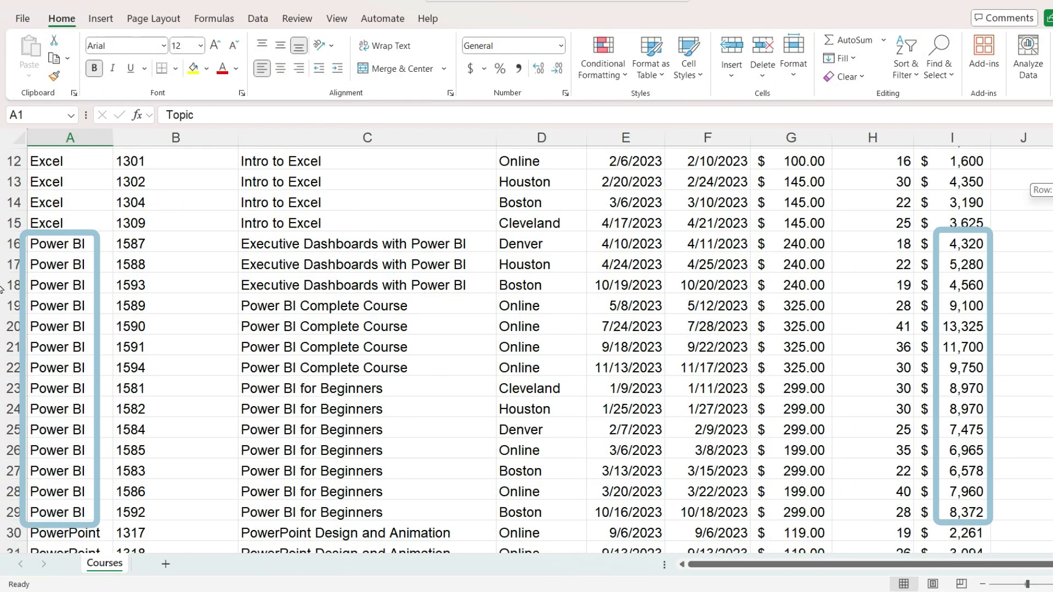
{"action": "scroll", "coordinate": [2, 289], "scroll_direction": "down", "scroll_amount": 4}
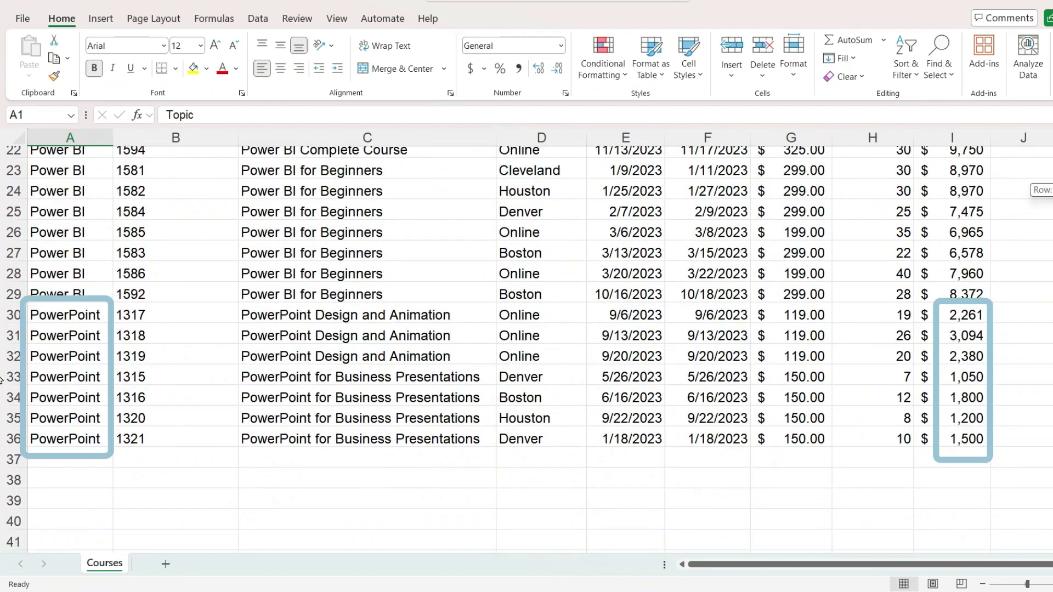
{"action": "scroll", "coordinate": [1, 378], "scroll_direction": "up", "scroll_amount": 7}
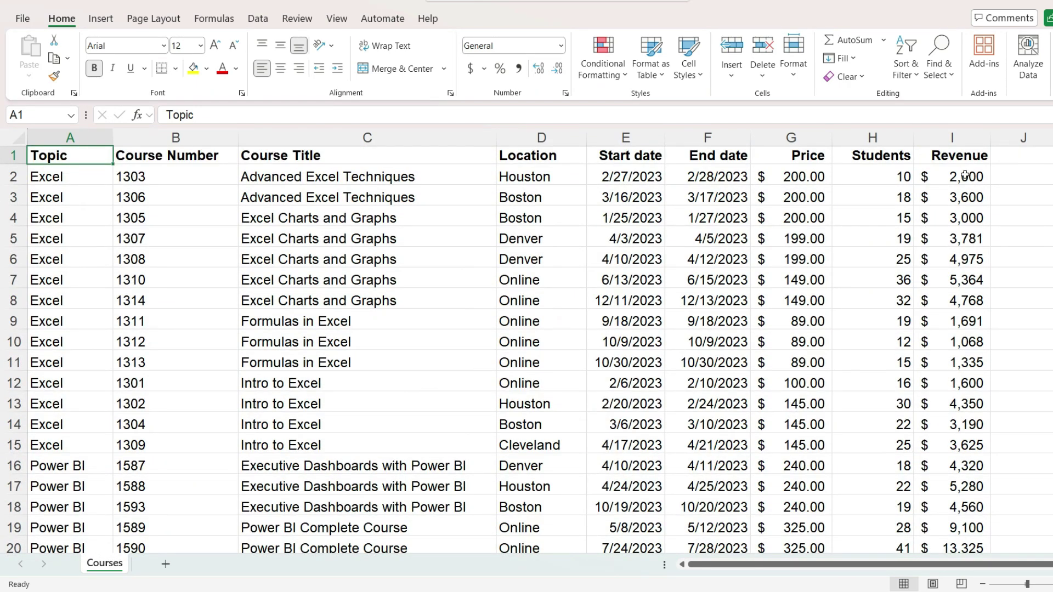
Select the full course data range A1:I36, header row included.
{"action": "left_click", "coordinate": [956, 156], "text": "shift"}
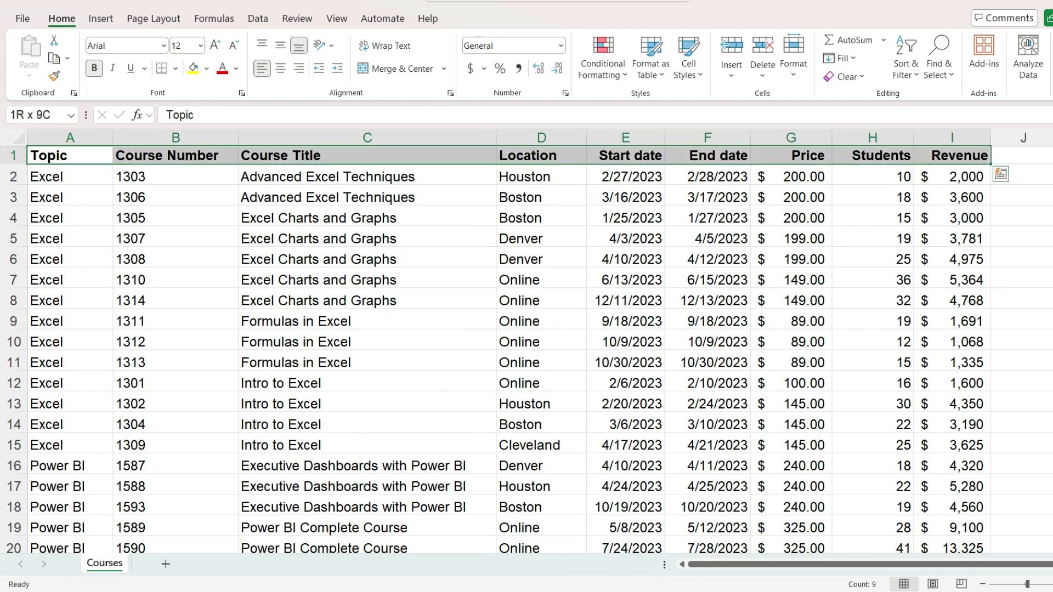
{"action": "scroll", "coordinate": [2, 390], "scroll_direction": "down", "scroll_amount": 7}
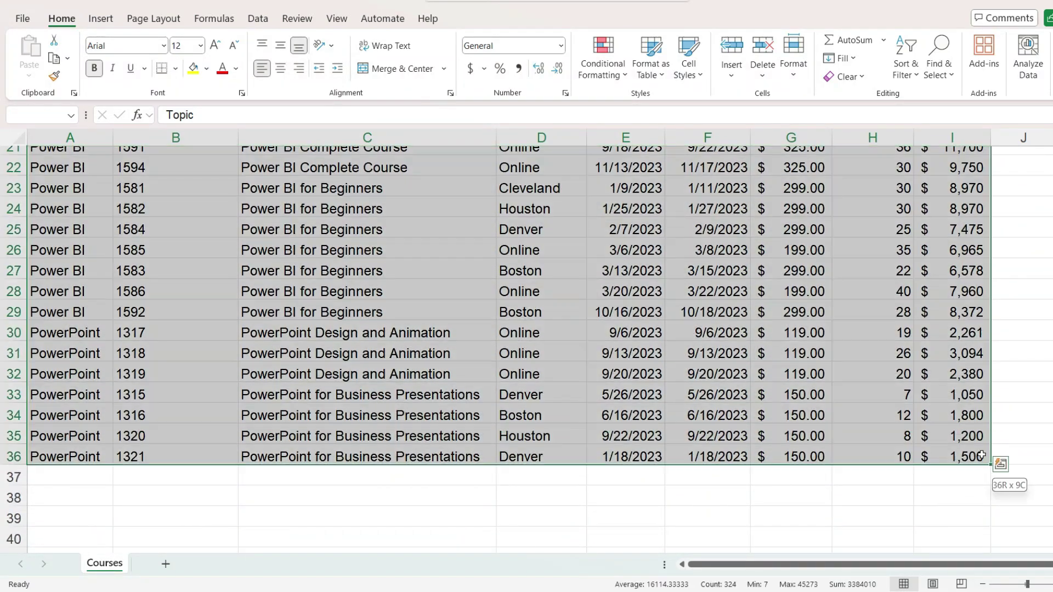
{"action": "left_click", "coordinate": [982, 456], "text": "shift"}
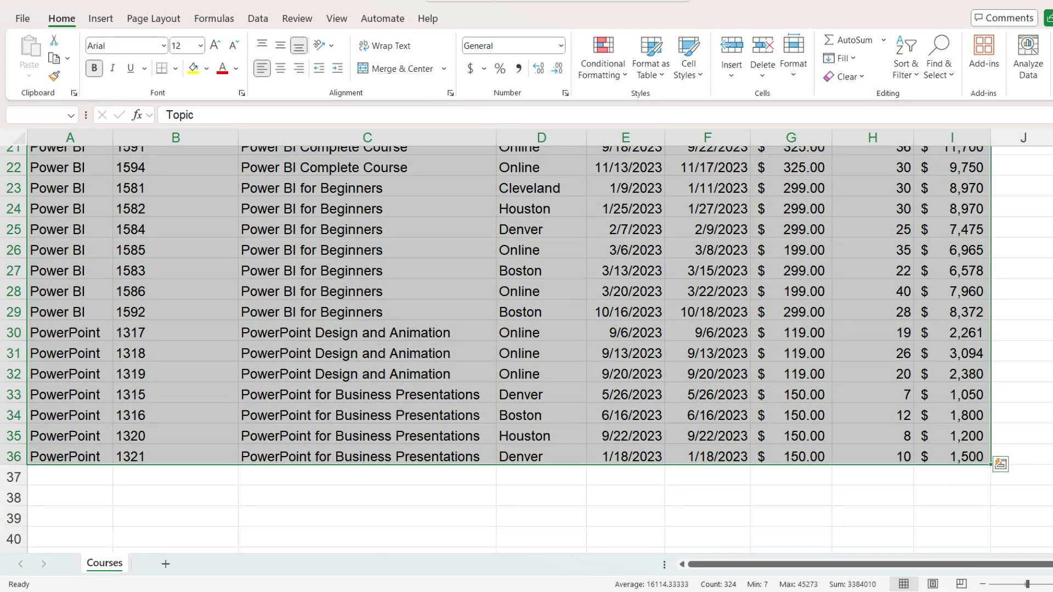
{"action": "scroll", "coordinate": [527, 348], "scroll_direction": "down", "scroll_amount": 3}
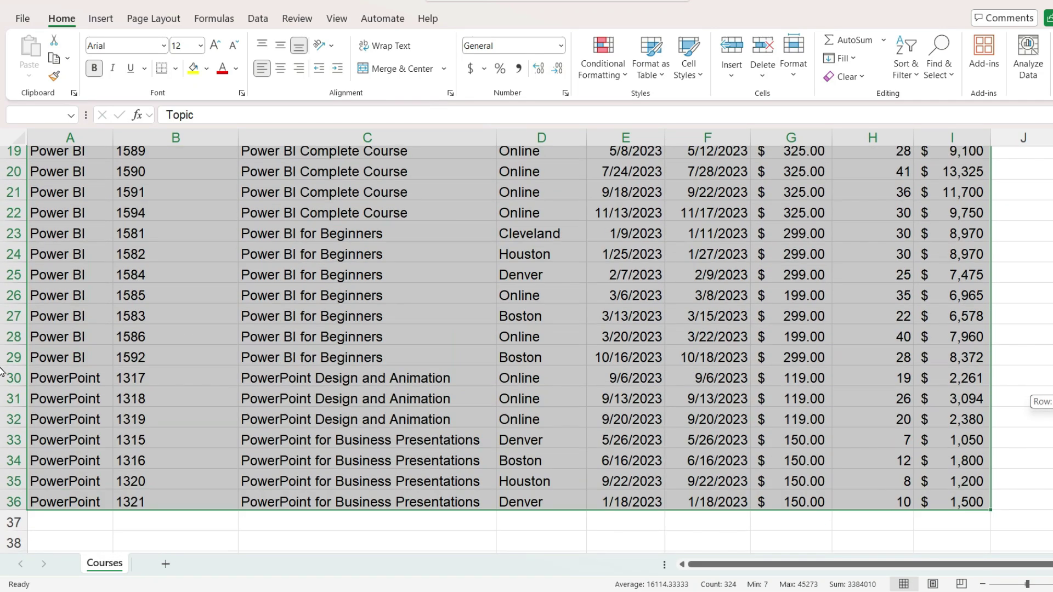
{"action": "scroll", "coordinate": [813, 227], "scroll_direction": "up", "scroll_amount": 9}
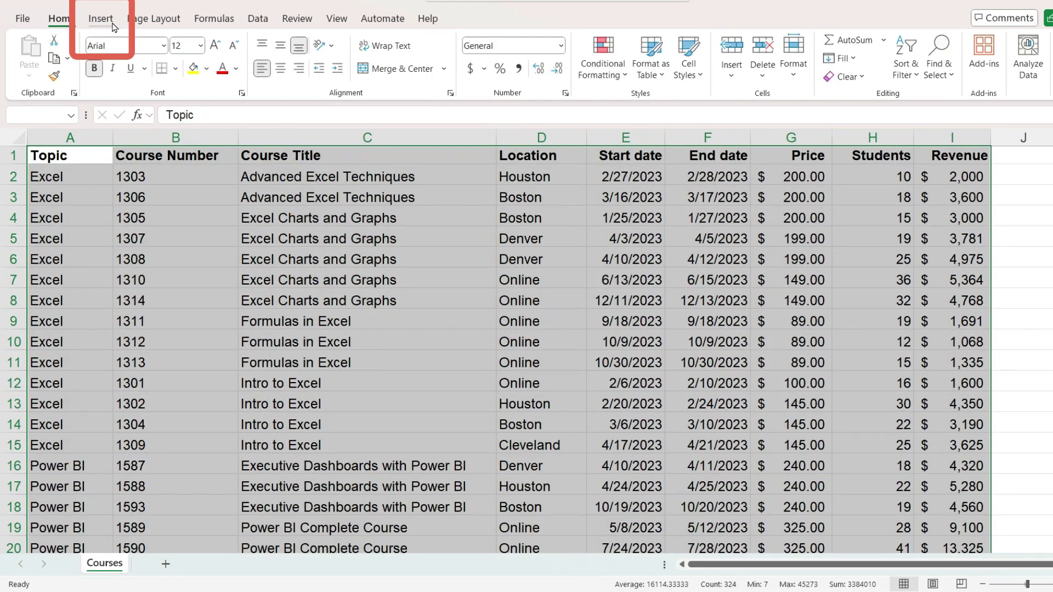
Insert a PivotTable from the selected data on a new worksheet.
{"action": "left_click", "coordinate": [100, 18]}
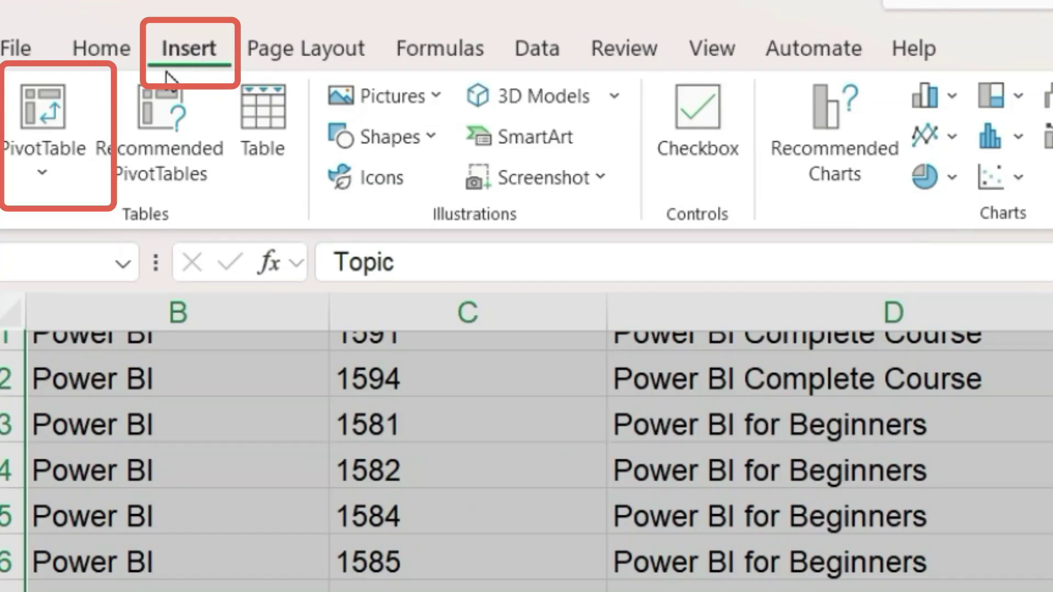
{"action": "left_click", "coordinate": [75, 113]}
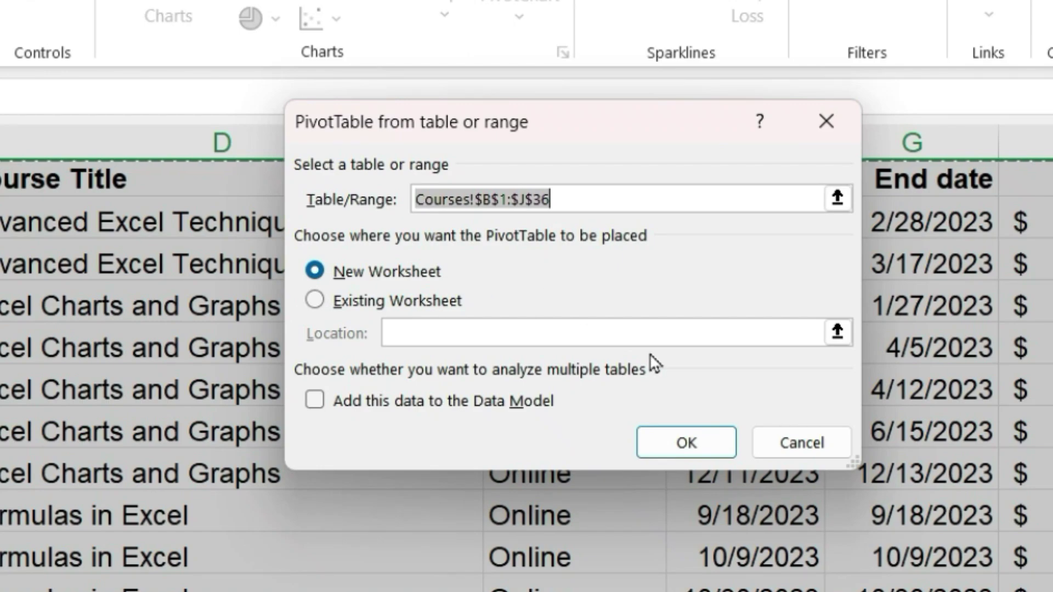
{"action": "left_click", "coordinate": [672, 440]}
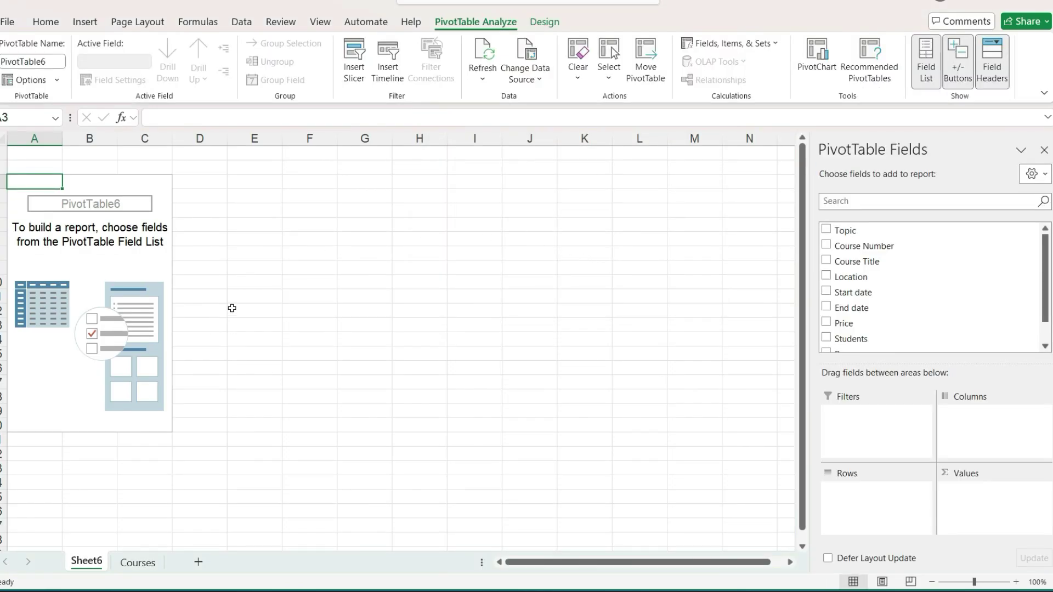
{"action": "left_click", "coordinate": [138, 562]}
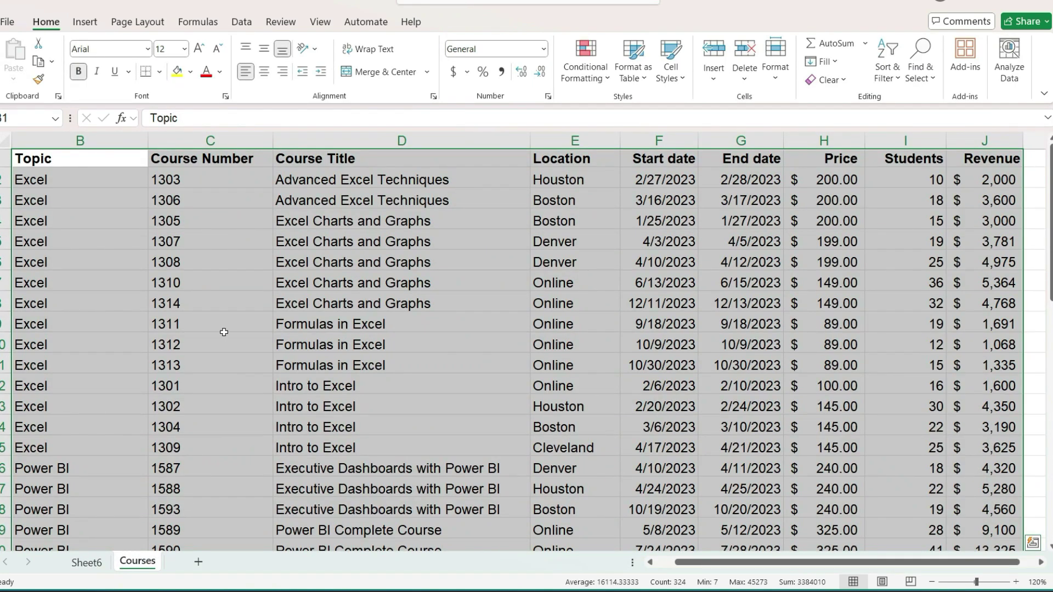
{"action": "left_click", "coordinate": [99, 565]}
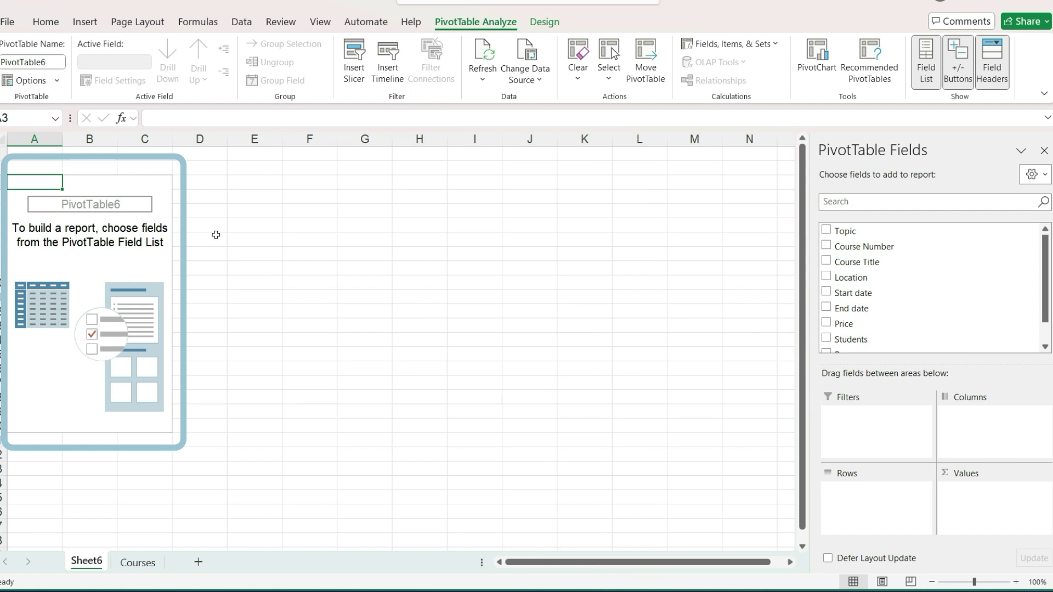
{"action": "left_click", "coordinate": [34, 141]}
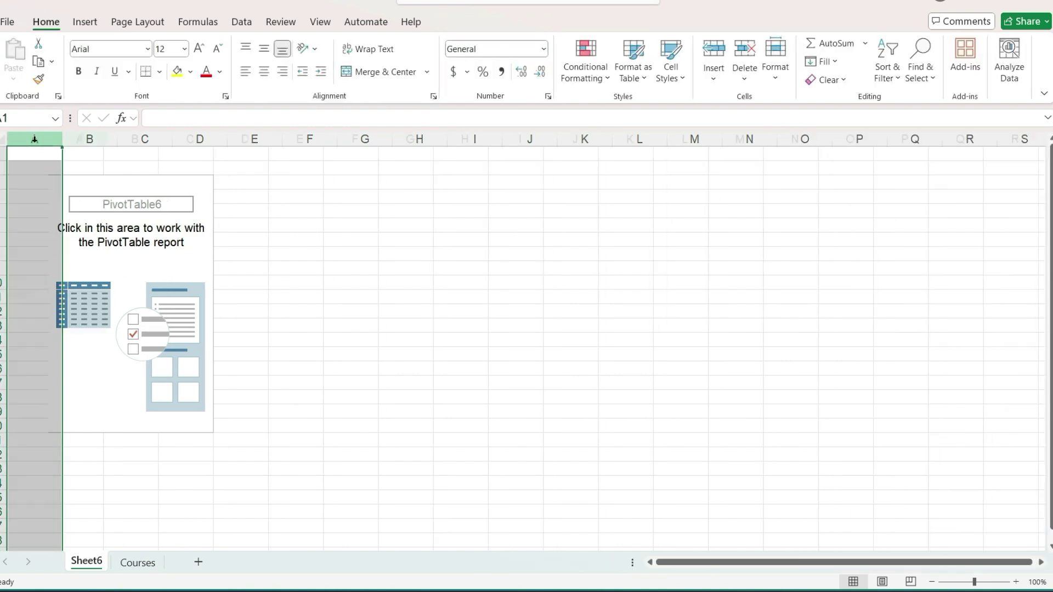
{"action": "left_click", "coordinate": [1017, 582]}
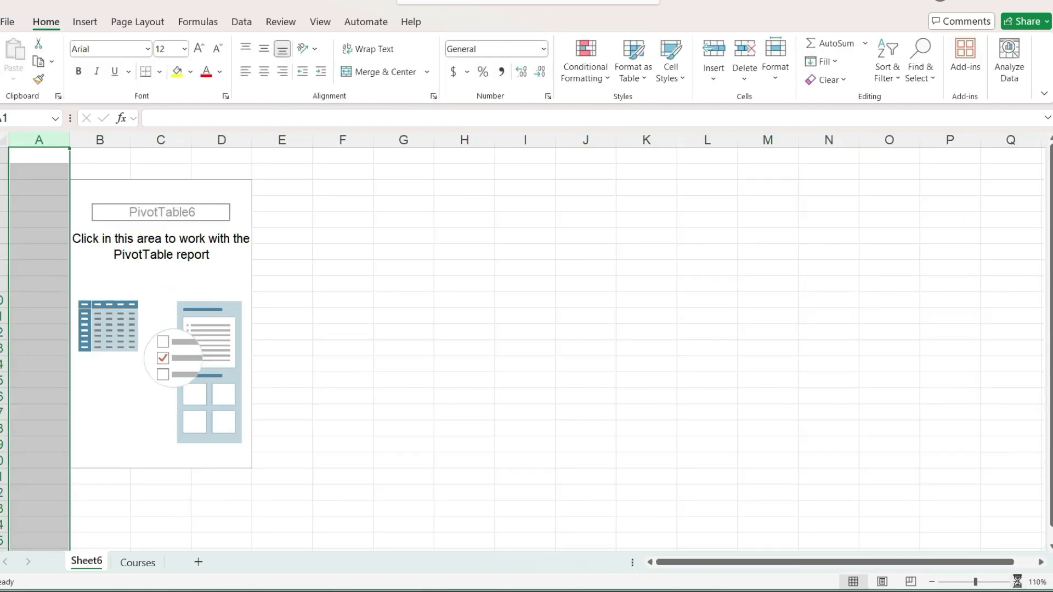
{"action": "left_click", "coordinate": [1017, 582]}
{"action": "left_click", "coordinate": [172, 285]}
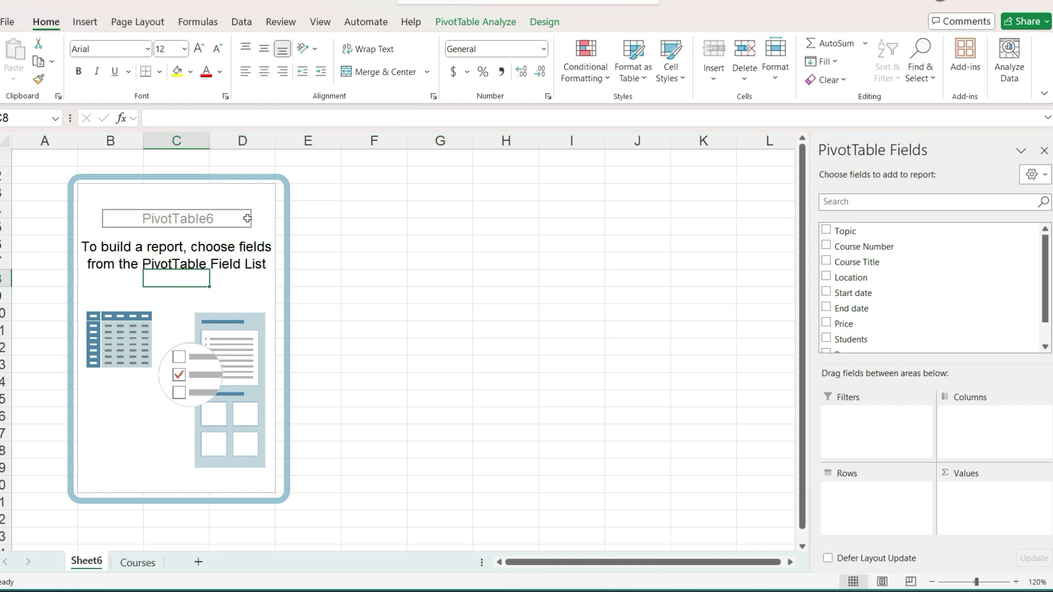
{"action": "left_click", "coordinate": [545, 28]}
{"action": "left_click", "coordinate": [493, 27]}
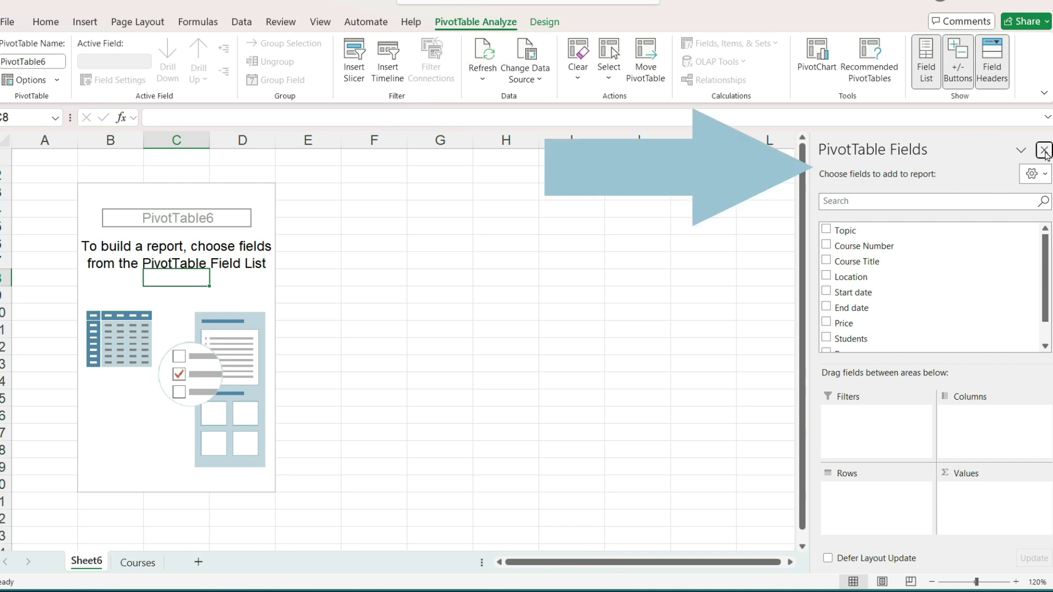
{"action": "left_click", "coordinate": [1043, 150]}
{"action": "left_click", "coordinate": [190, 294]}
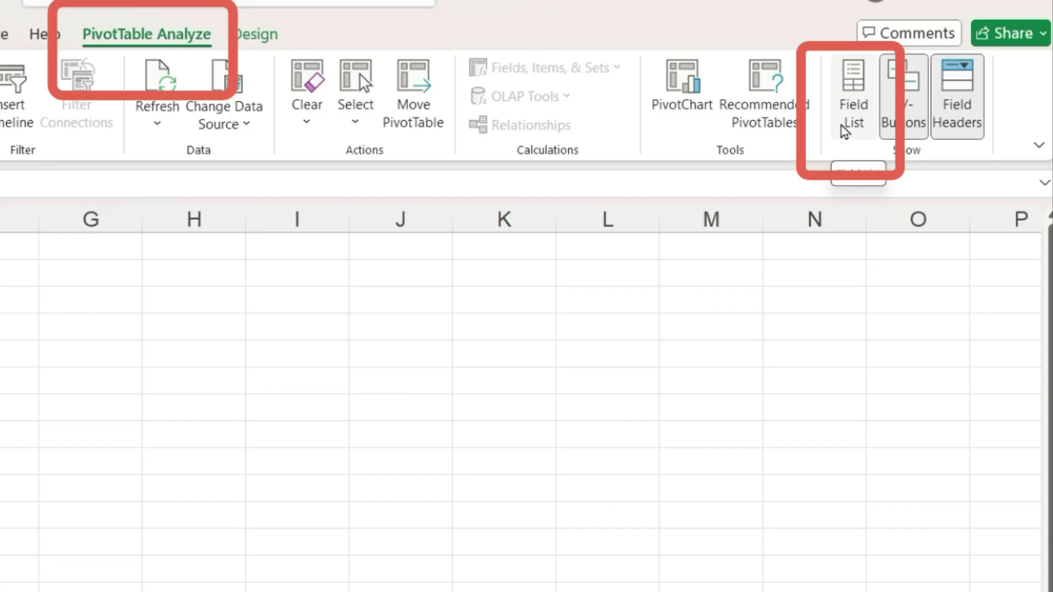
{"action": "left_click", "coordinate": [845, 129]}
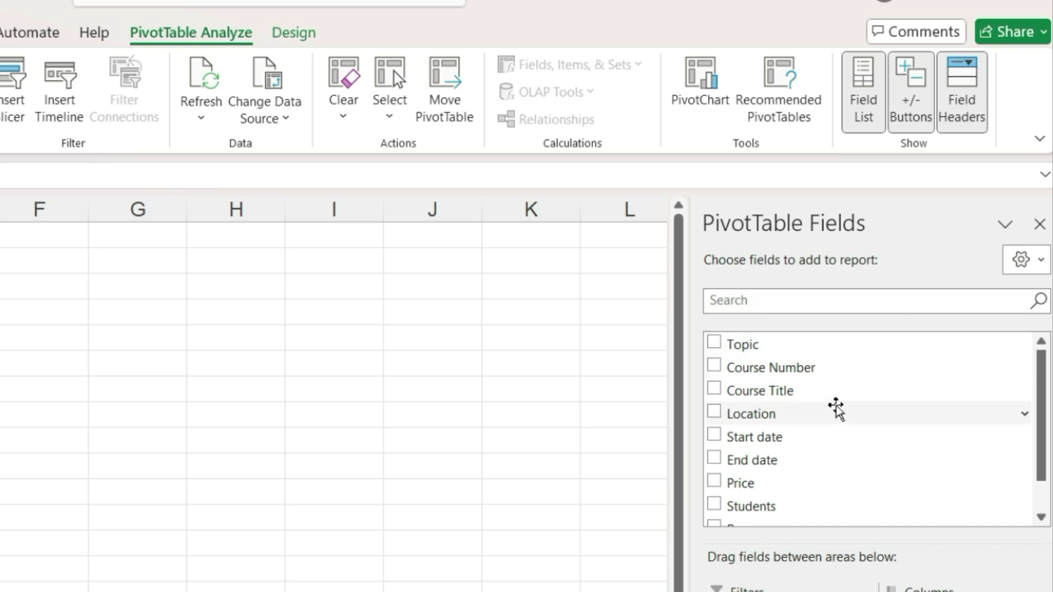
{"action": "left_click_drag", "start_coordinate": [1044, 437], "coordinate": [1046, 484]}
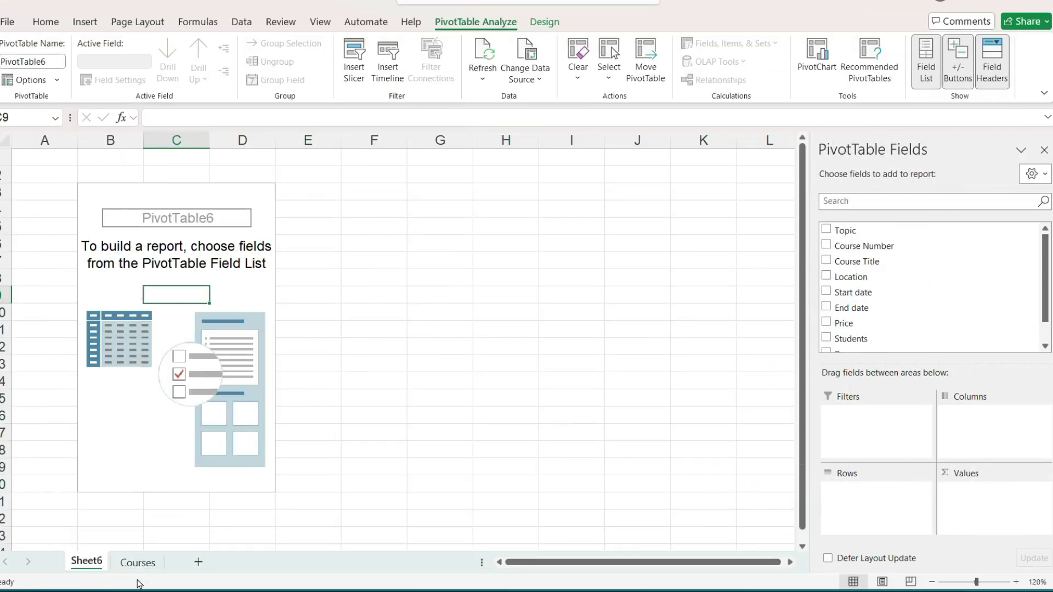
{"action": "left_click", "coordinate": [151, 565]}
{"action": "left_click_drag", "start_coordinate": [82, 159], "coordinate": [986, 158]}
{"action": "left_click", "coordinate": [87, 563]}
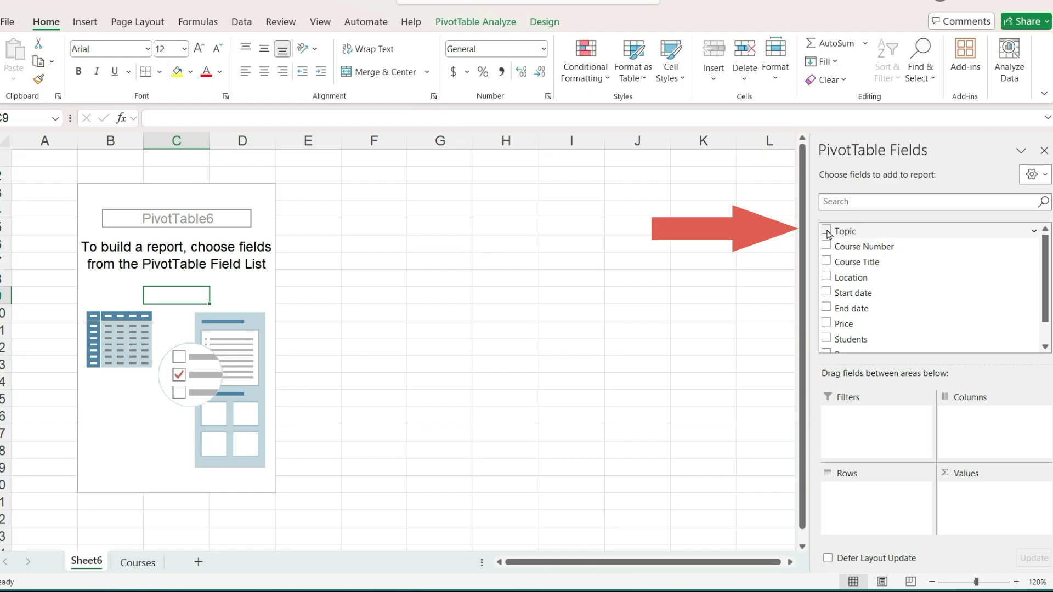
Add Topic as row labels and check the 14 Excel topic cells B2:B15 on Courses.
{"action": "left_click", "coordinate": [826, 231]}
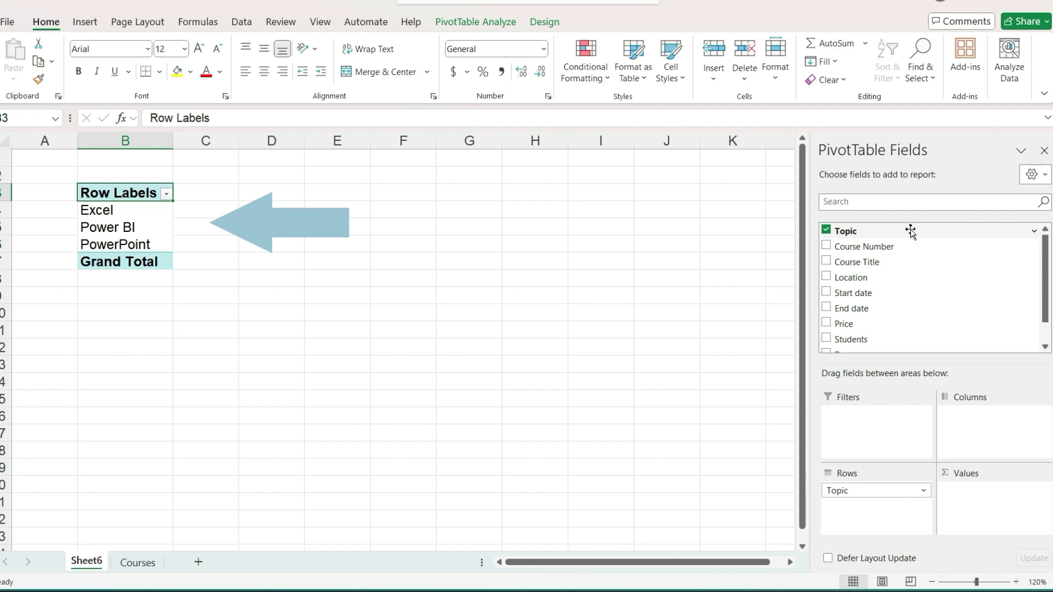
{"action": "key", "text": "ctrl+Page_Down"}
{"action": "left_click", "coordinate": [81, 181]}
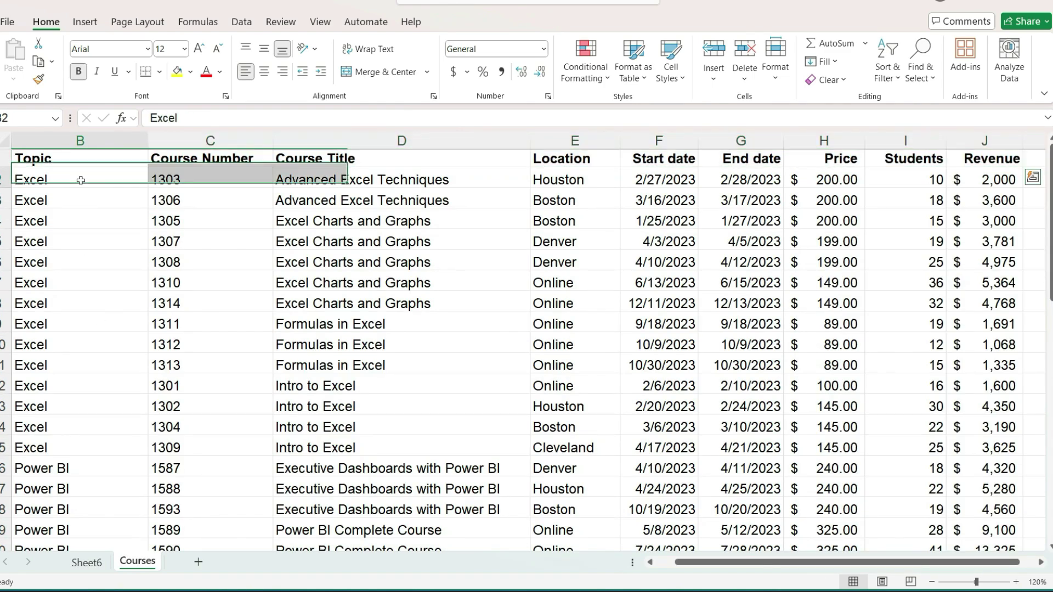
{"action": "left_click_drag", "start_coordinate": [81, 181], "coordinate": [74, 438]}
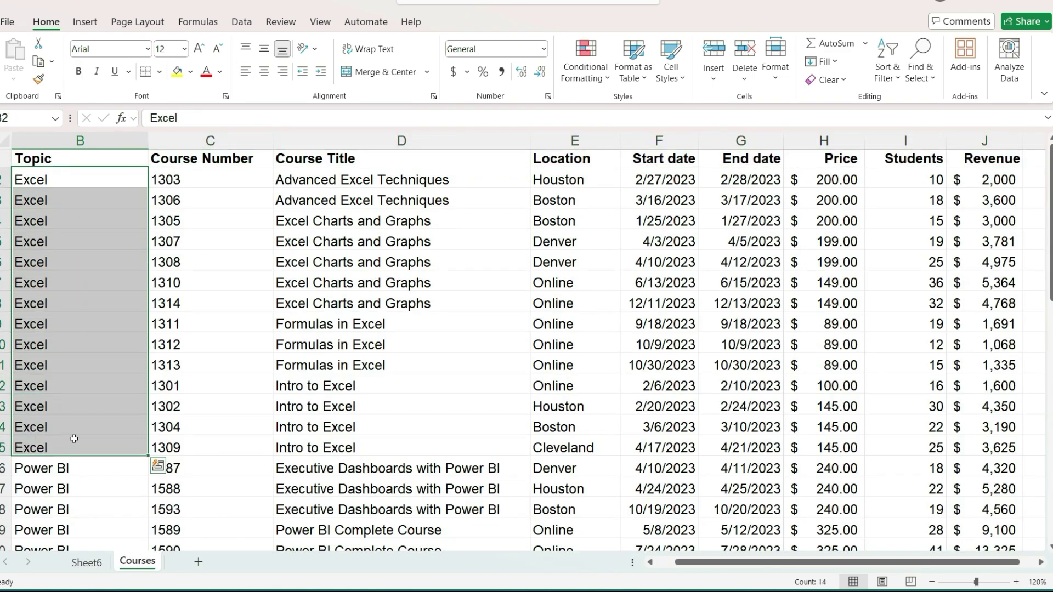
{"action": "left_click", "coordinate": [87, 563]}
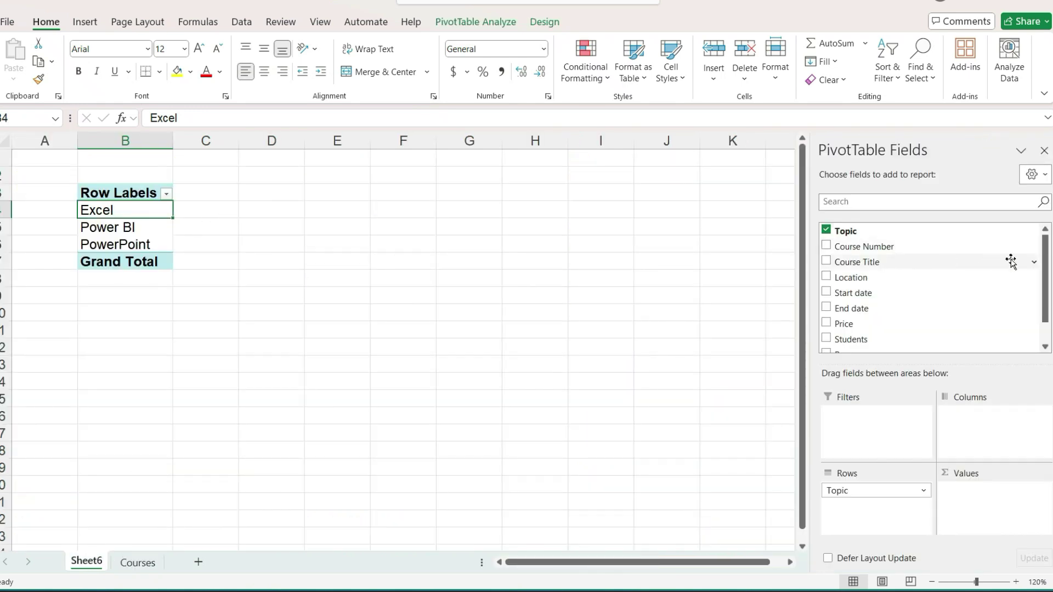
Add Sum of Revenue and verify the Excel total 44347 against J2:J15 on Courses.
{"action": "left_click_drag", "start_coordinate": [1044, 270], "coordinate": [1046, 295]}
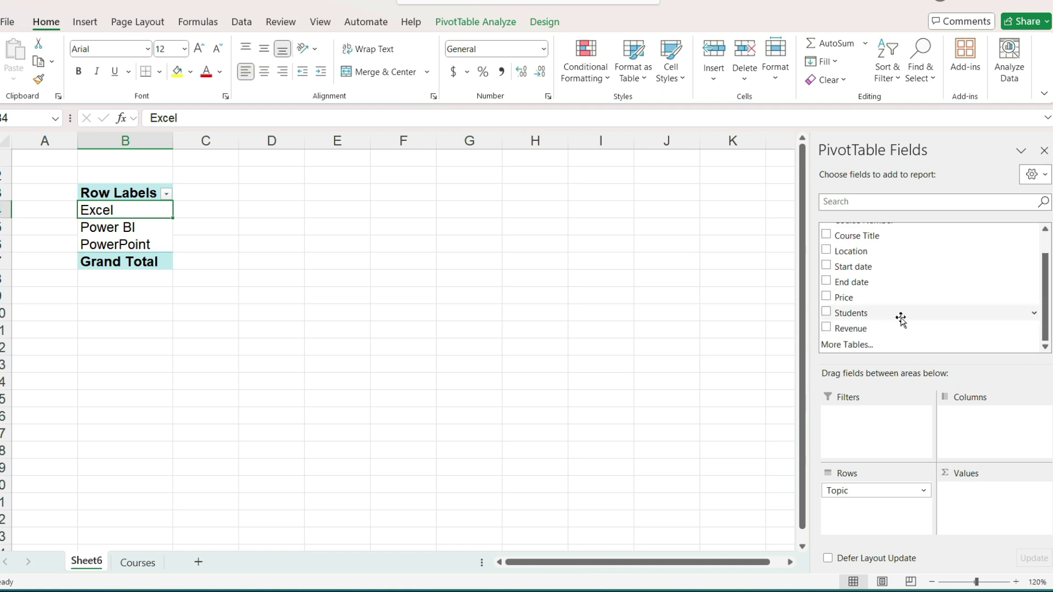
{"action": "left_click", "coordinate": [827, 329]}
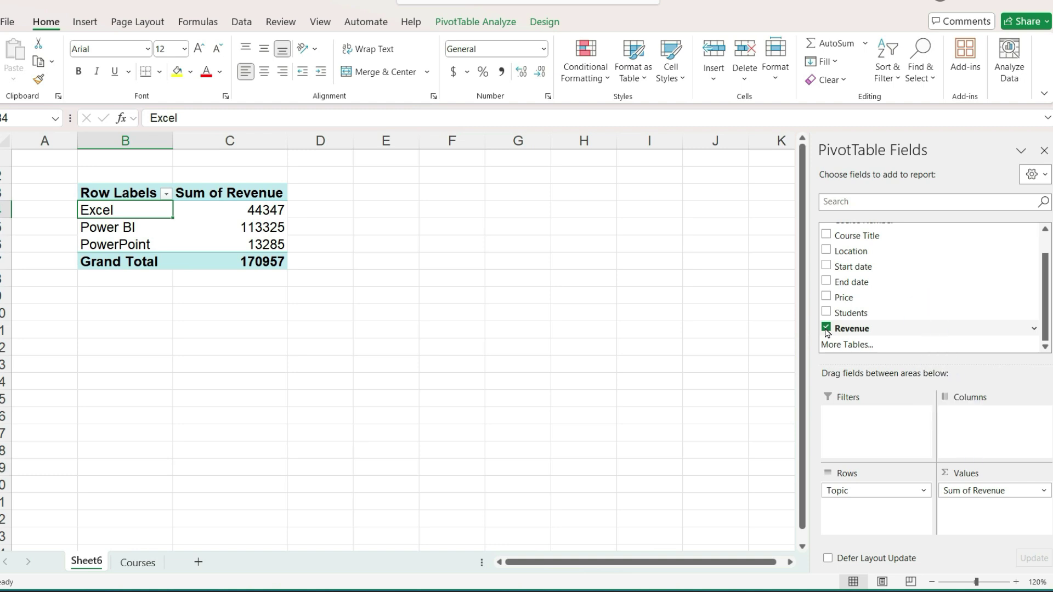
{"action": "left_click", "coordinate": [245, 214]}
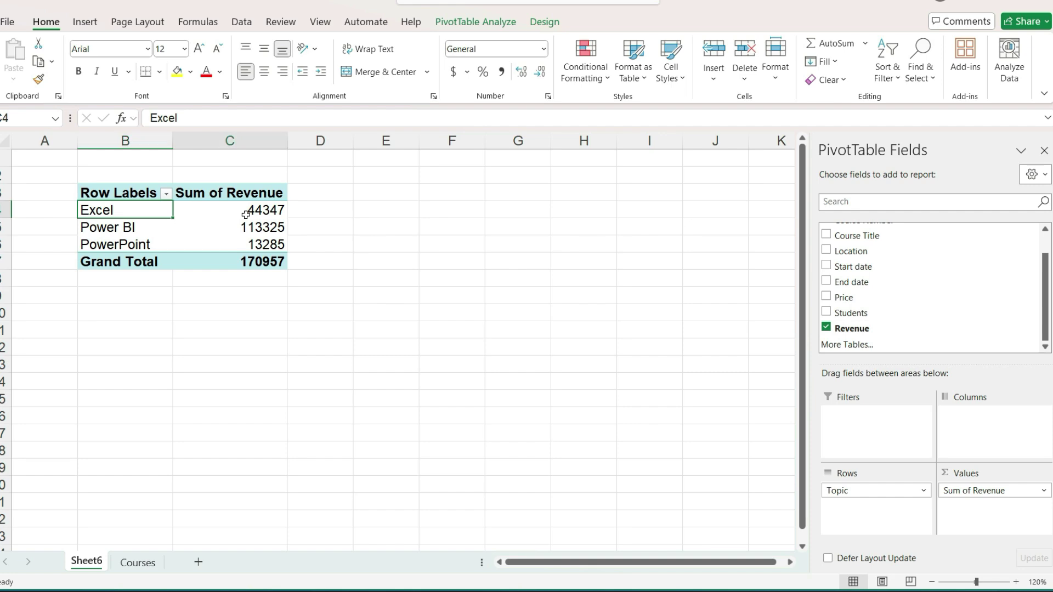
{"action": "left_click", "coordinate": [137, 562]}
{"action": "left_click_drag", "start_coordinate": [987, 180], "coordinate": [996, 446]}
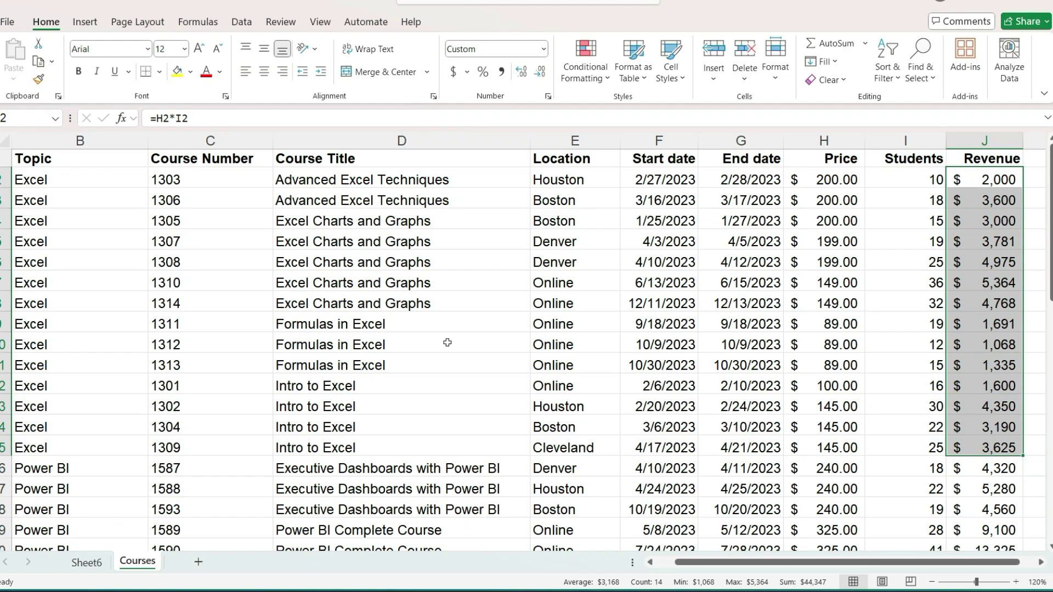
{"action": "left_click", "coordinate": [88, 562]}
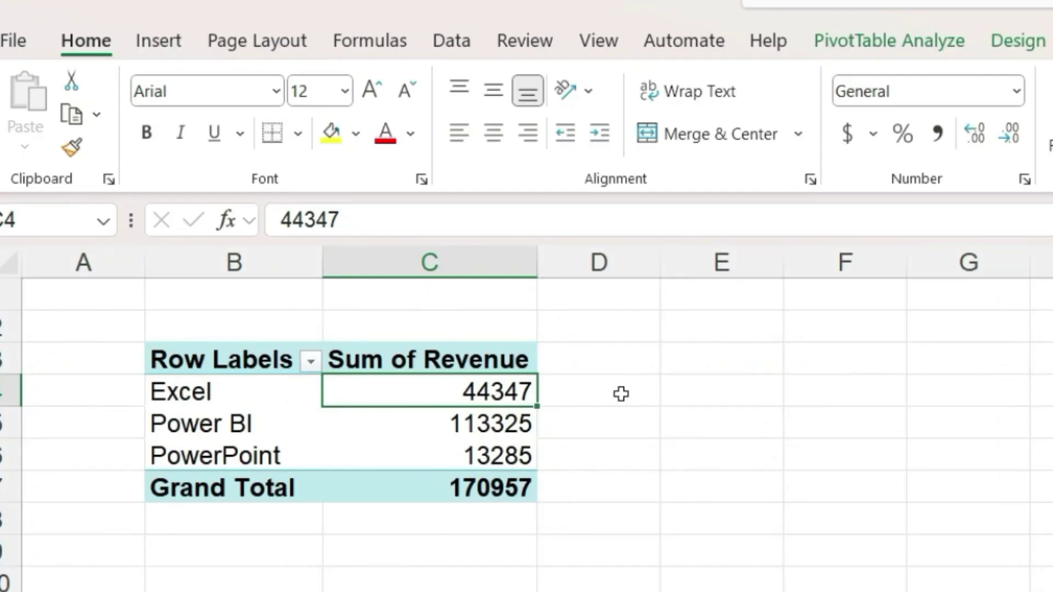
{"action": "key", "text": "Down"}
{"action": "key", "text": "Down"}
{"action": "key", "text": "Down"}
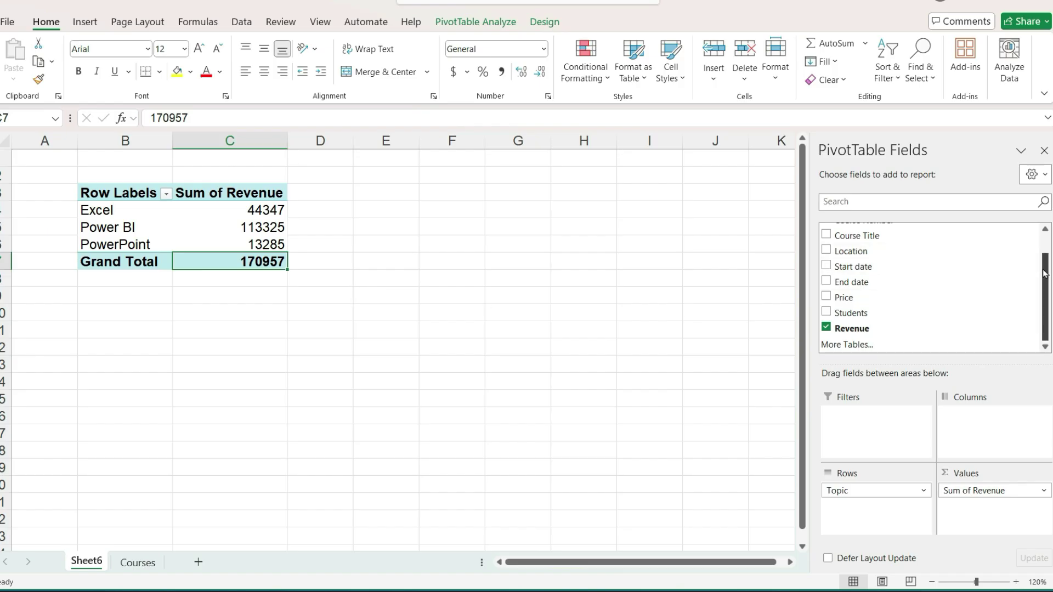
Place Course Title in Rows below Topic so course titles nest under each topic.
{"action": "scroll", "coordinate": [1045, 274], "scroll_direction": "up", "scroll_amount": 1}
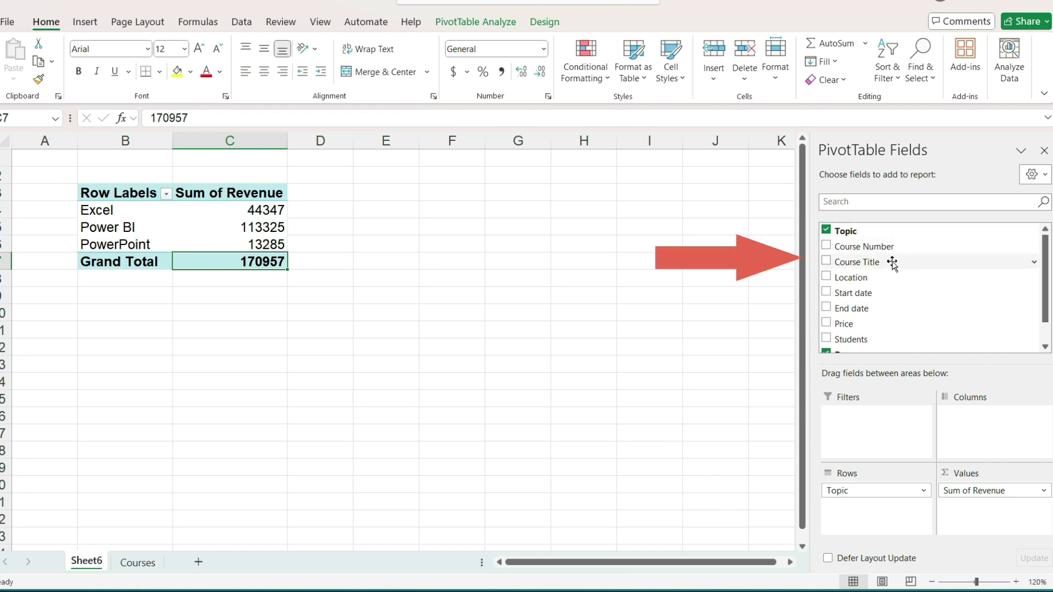
{"action": "left_click_drag", "start_coordinate": [892, 263], "coordinate": [886, 499]}
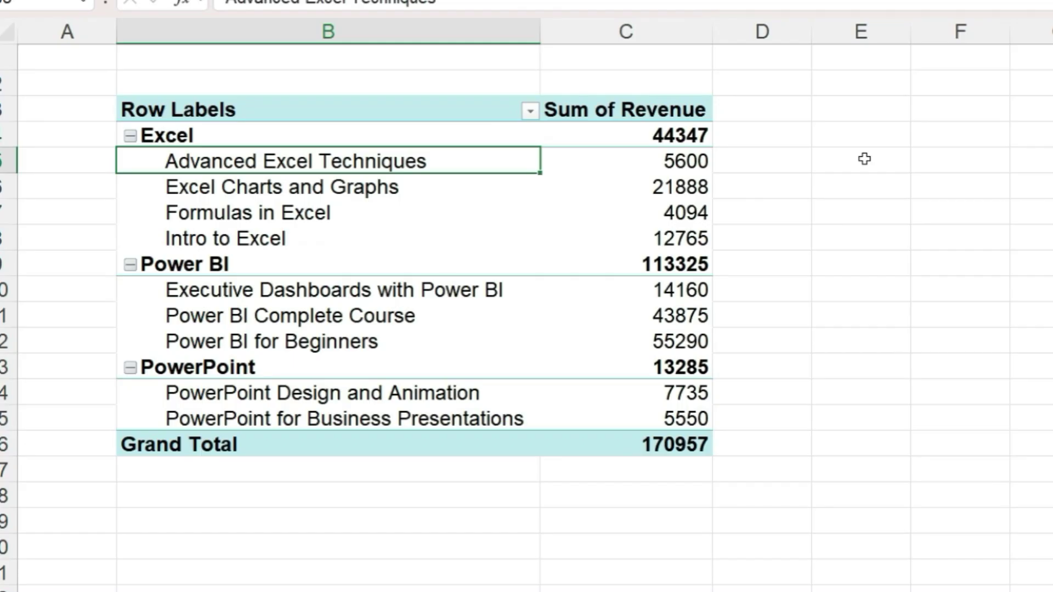
{"action": "left_click", "coordinate": [130, 136]}
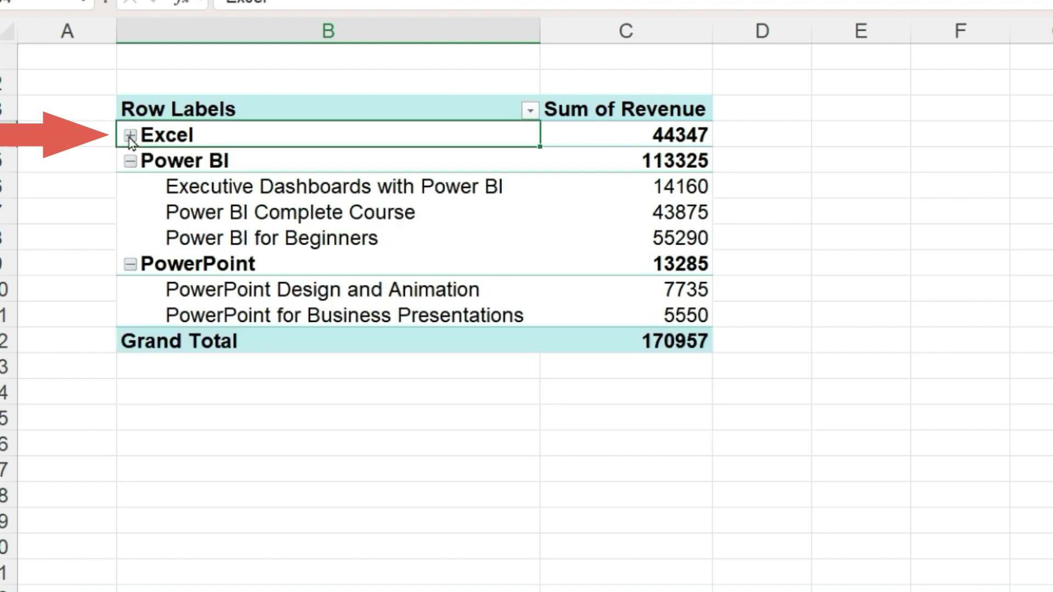
{"action": "left_click", "coordinate": [129, 136]}
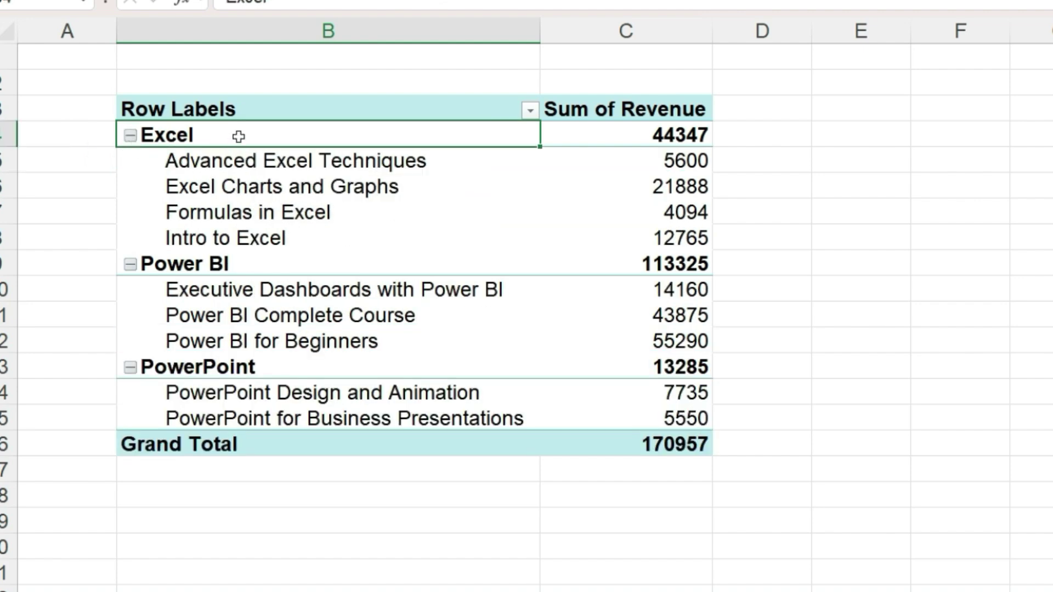
{"action": "right_click", "coordinate": [241, 139]}
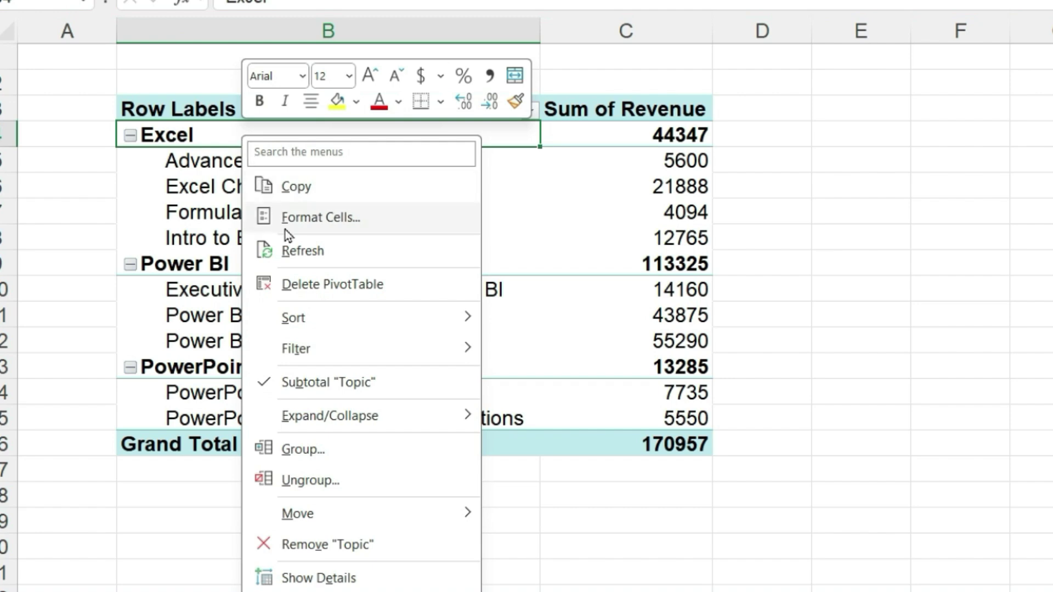
{"action": "mouse_move", "coordinate": [418, 421]}
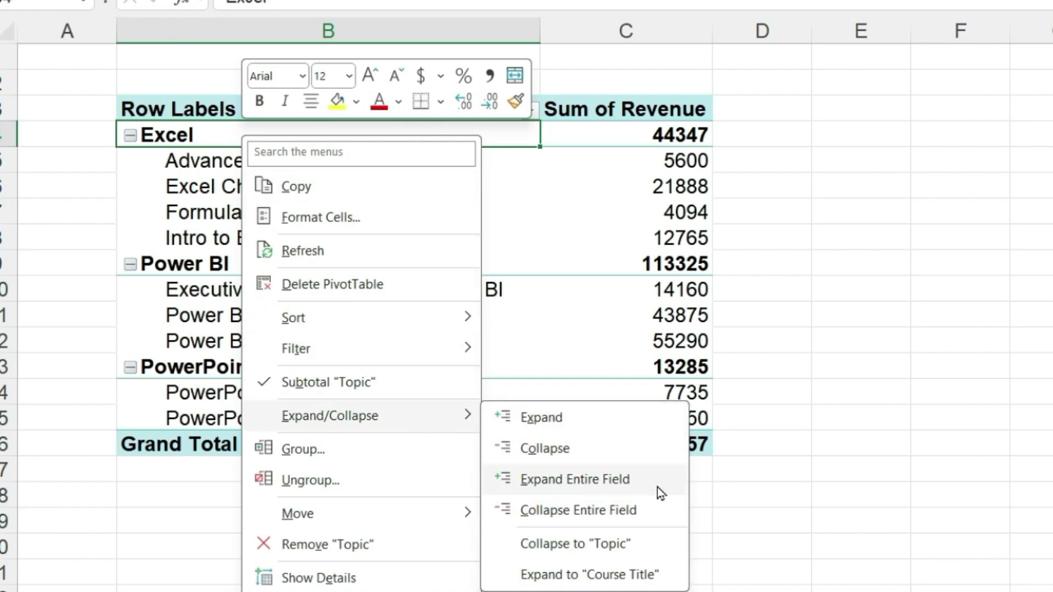
{"action": "left_click", "coordinate": [653, 515]}
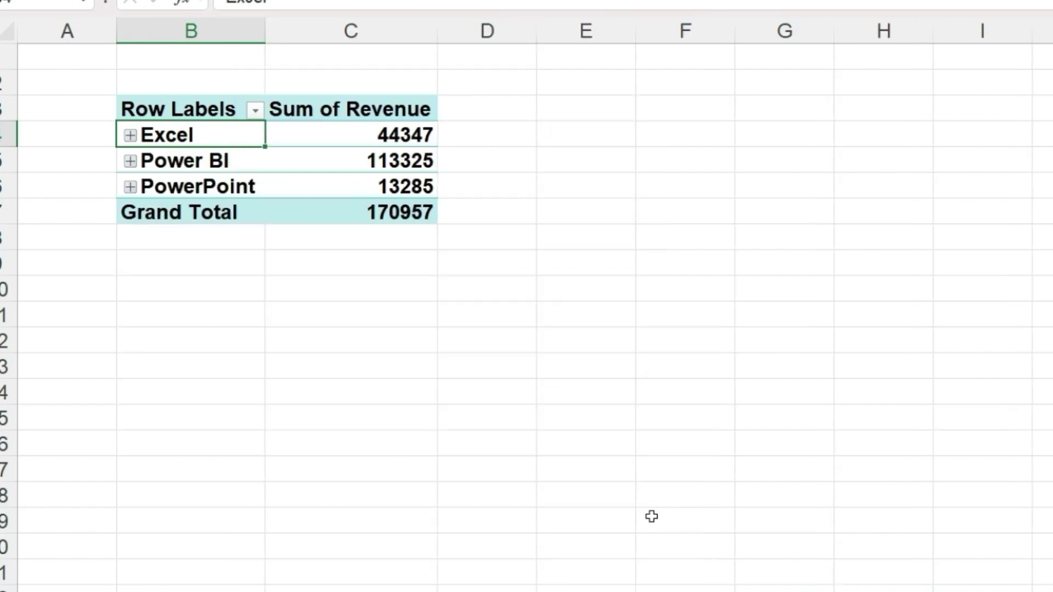
{"action": "right_click", "coordinate": [235, 139]}
{"action": "mouse_move", "coordinate": [328, 426]}
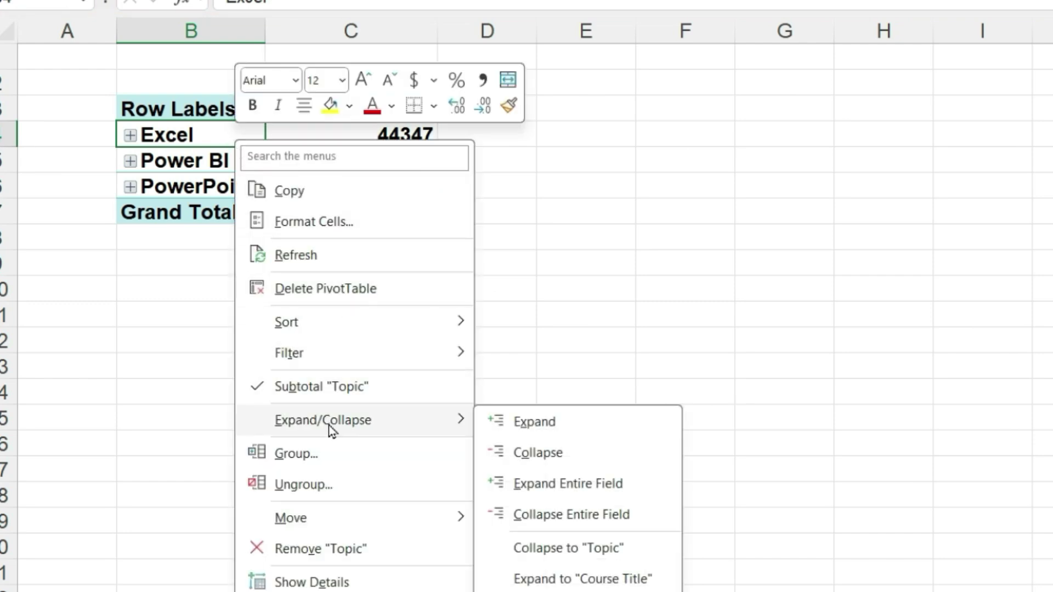
{"action": "left_click", "coordinate": [645, 491]}
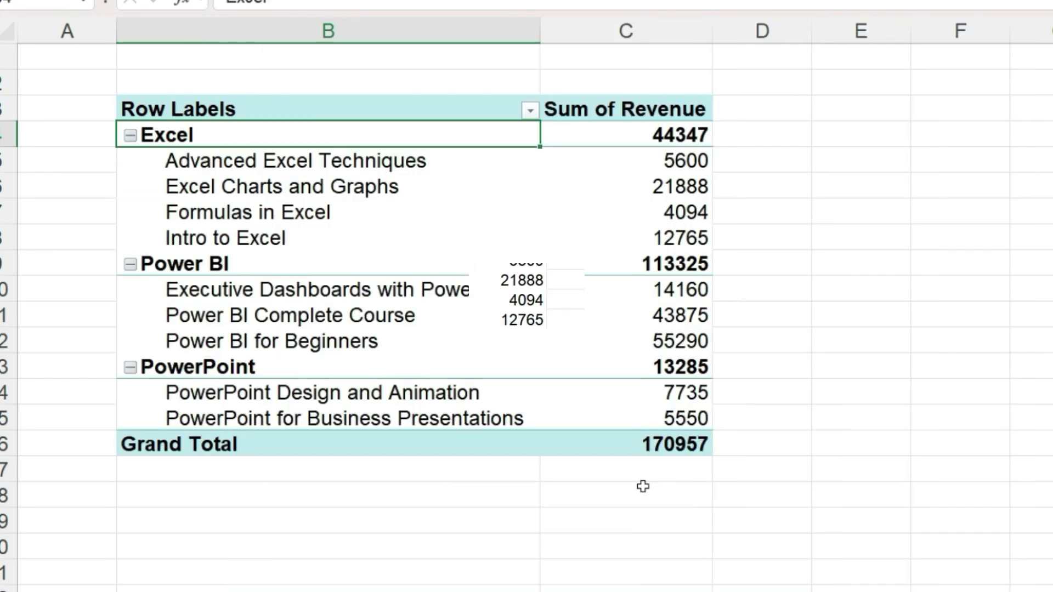
{"action": "left_click", "coordinate": [197, 30]}
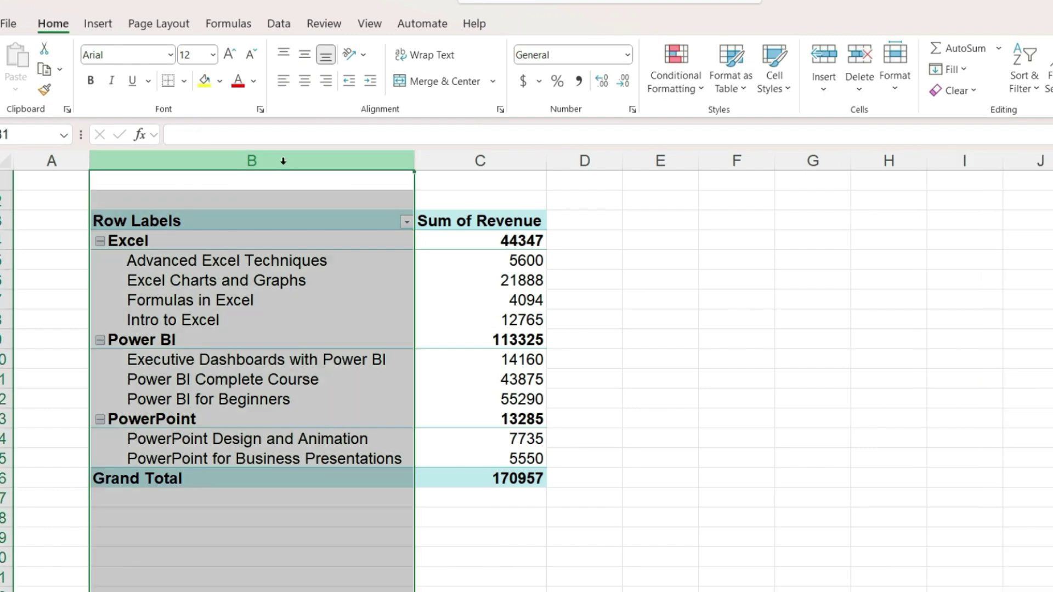
{"action": "left_click", "coordinate": [261, 241]}
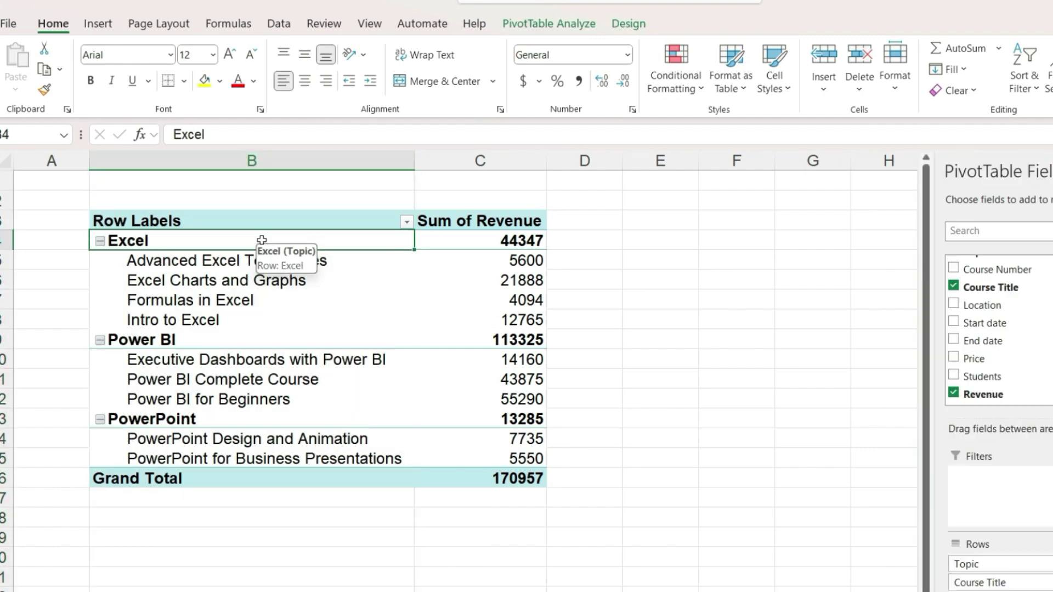
Switch the PivotTable report layout to Outline Form and narrow the Topic column.
{"action": "left_click", "coordinate": [629, 26]}
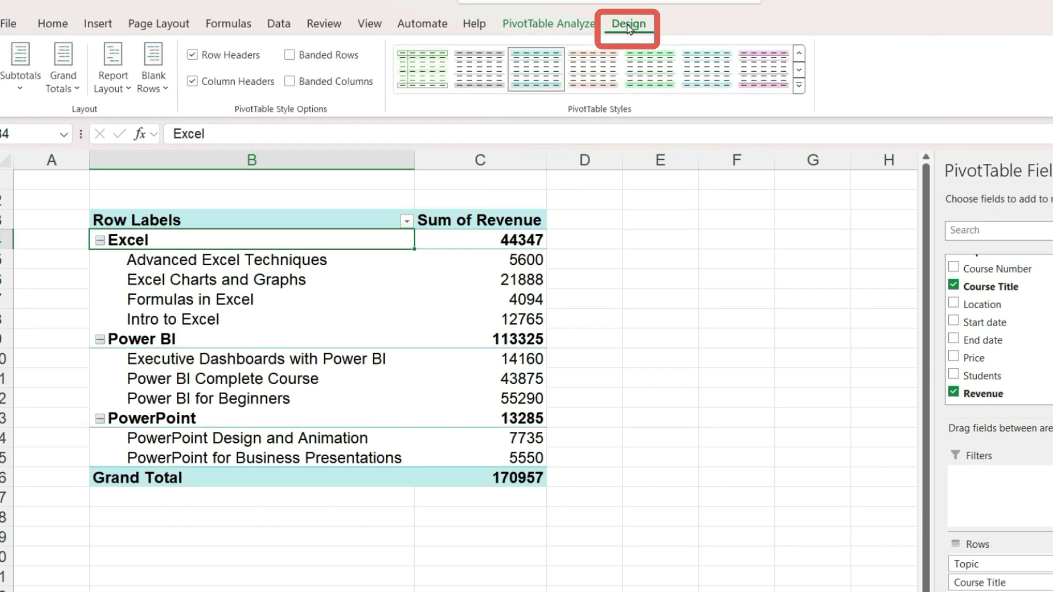
{"action": "left_click", "coordinate": [130, 89]}
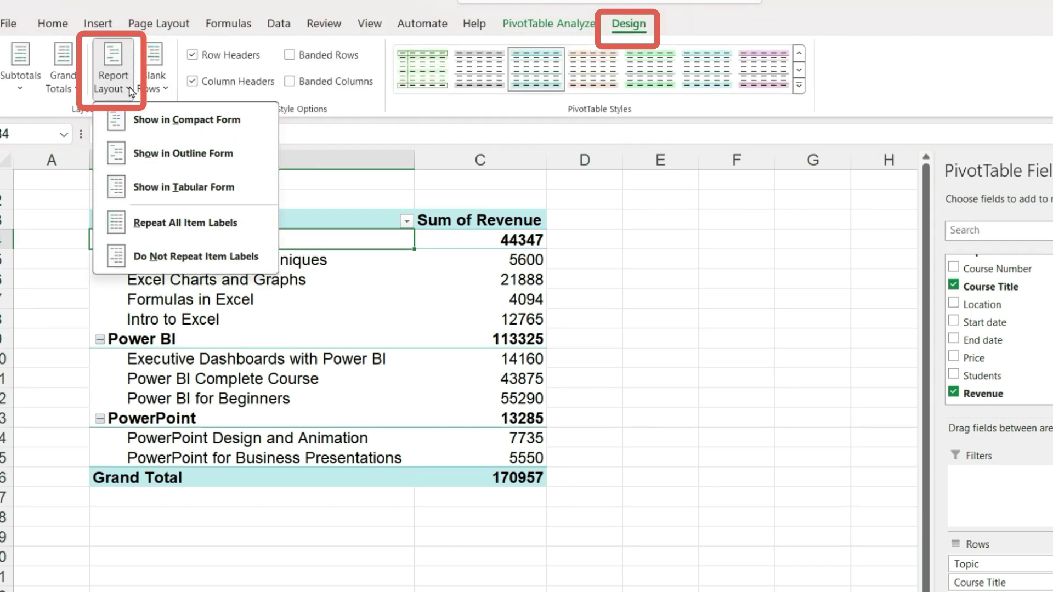
{"action": "left_click", "coordinate": [246, 118]}
{"action": "left_click", "coordinate": [126, 87]}
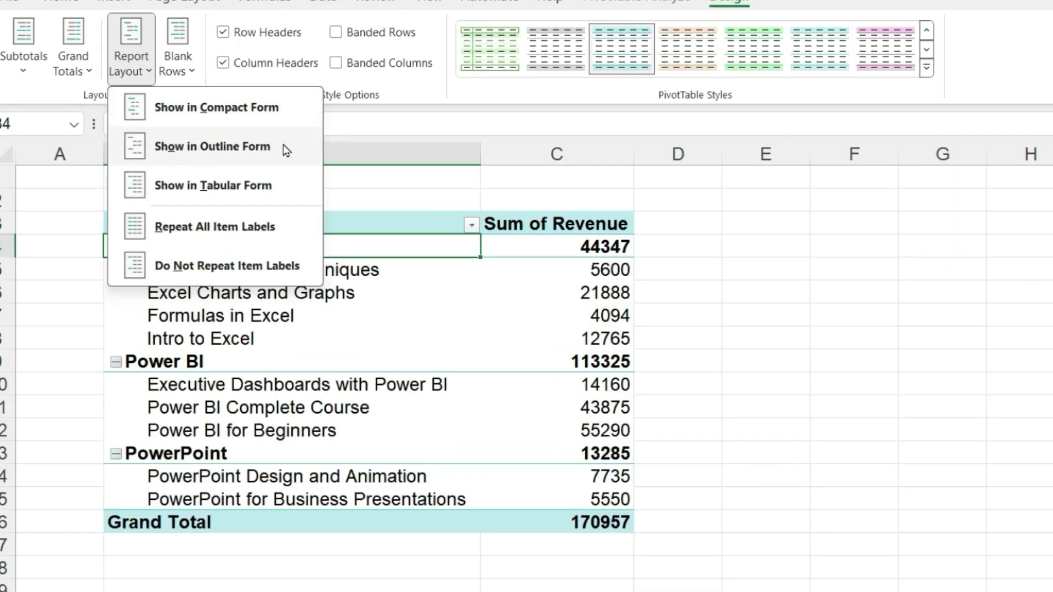
{"action": "left_click", "coordinate": [290, 148]}
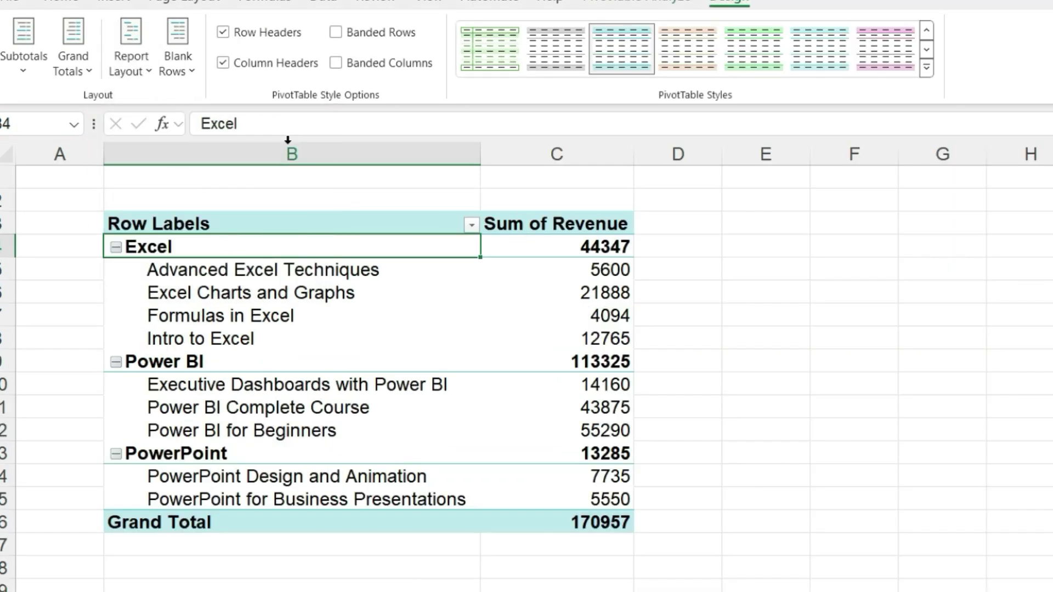
{"action": "left_click_drag", "start_coordinate": [479, 151], "coordinate": [274, 179]}
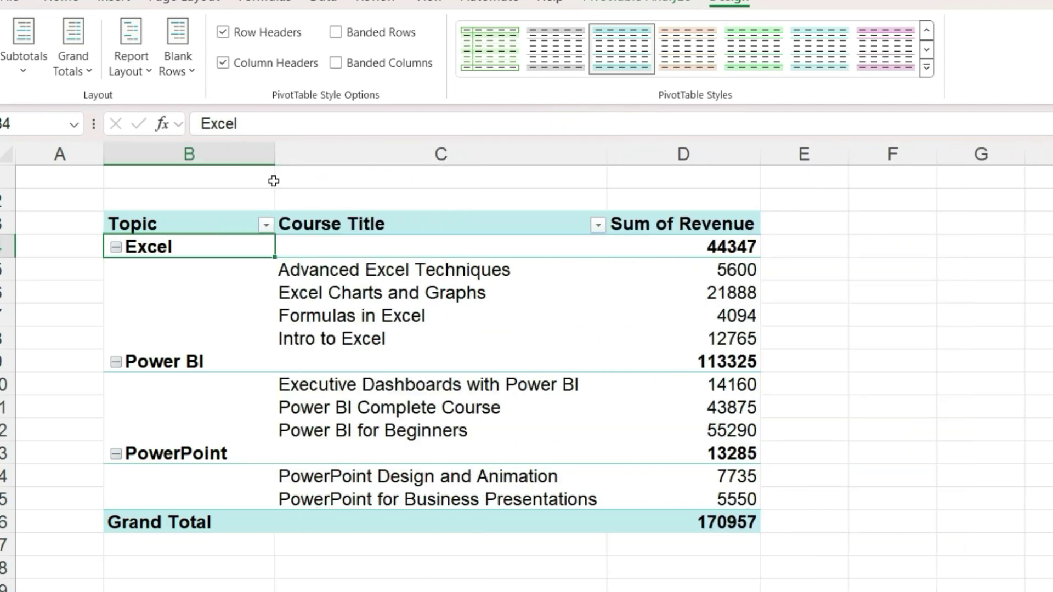
Sort the Topic field descending by Sum of Revenue.
{"action": "left_click", "coordinate": [213, 223]}
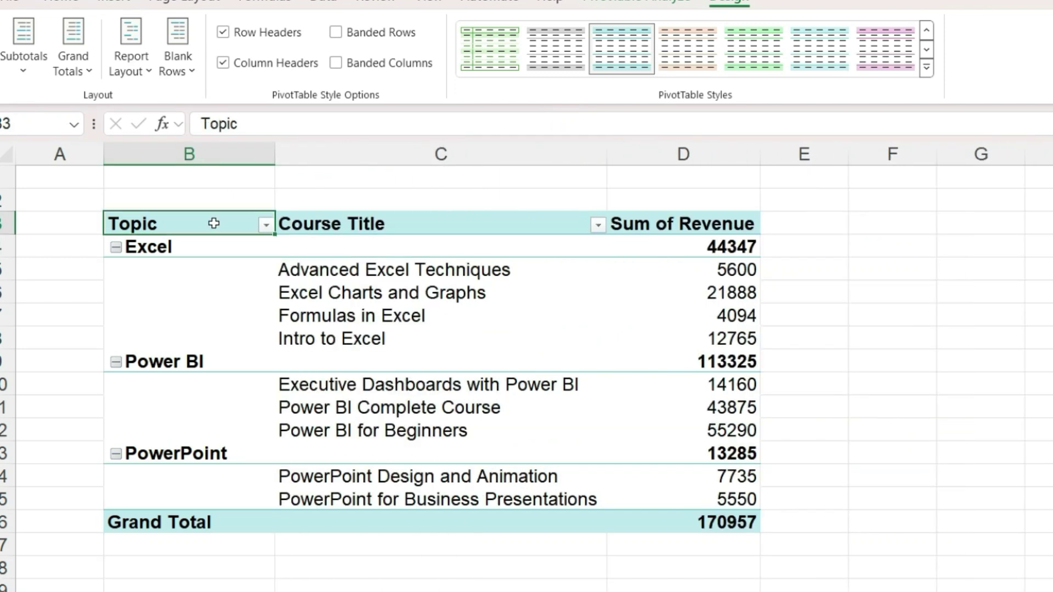
{"action": "left_click", "coordinate": [266, 225]}
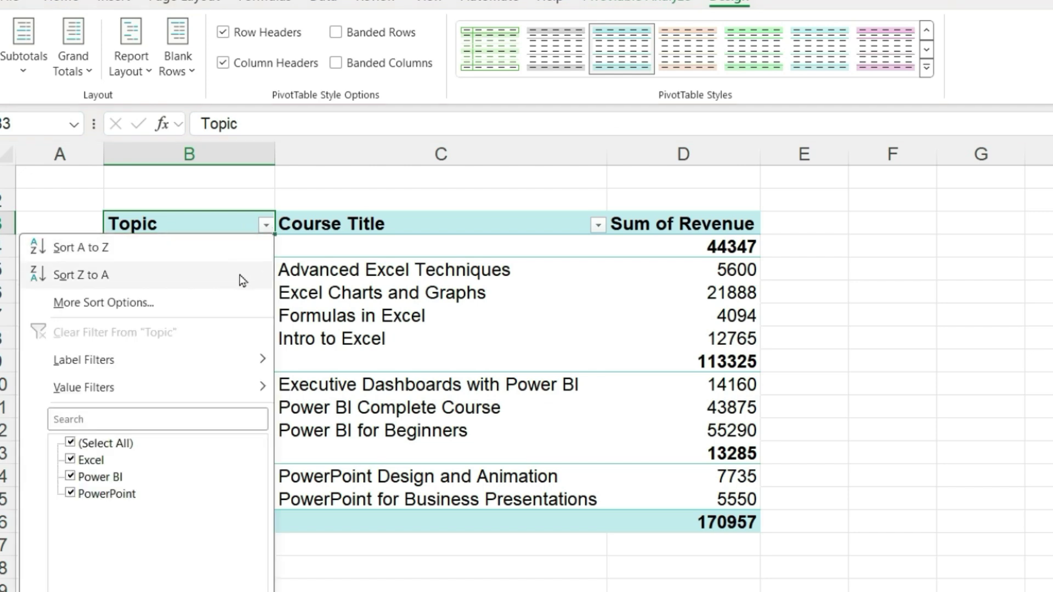
{"action": "left_click", "coordinate": [235, 303]}
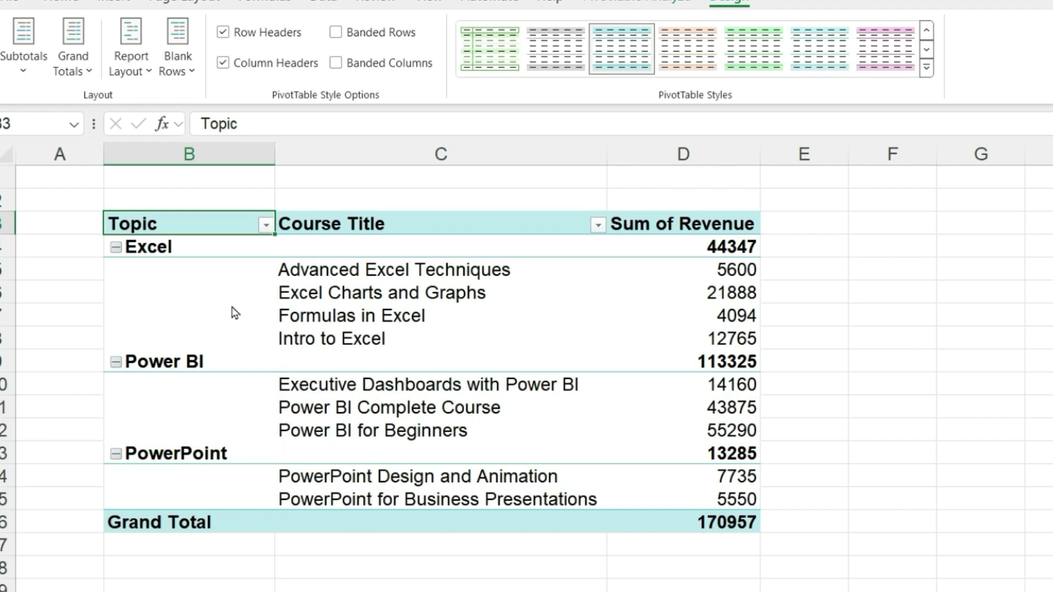
{"action": "left_click", "coordinate": [646, 186]}
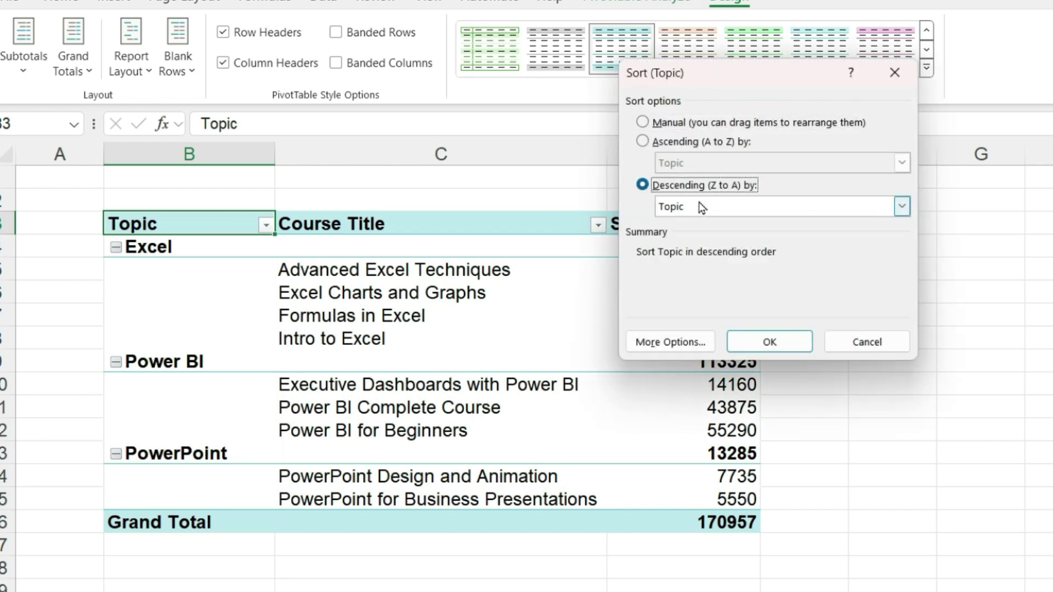
{"action": "left_click", "coordinate": [702, 207]}
{"action": "left_click", "coordinate": [706, 239]}
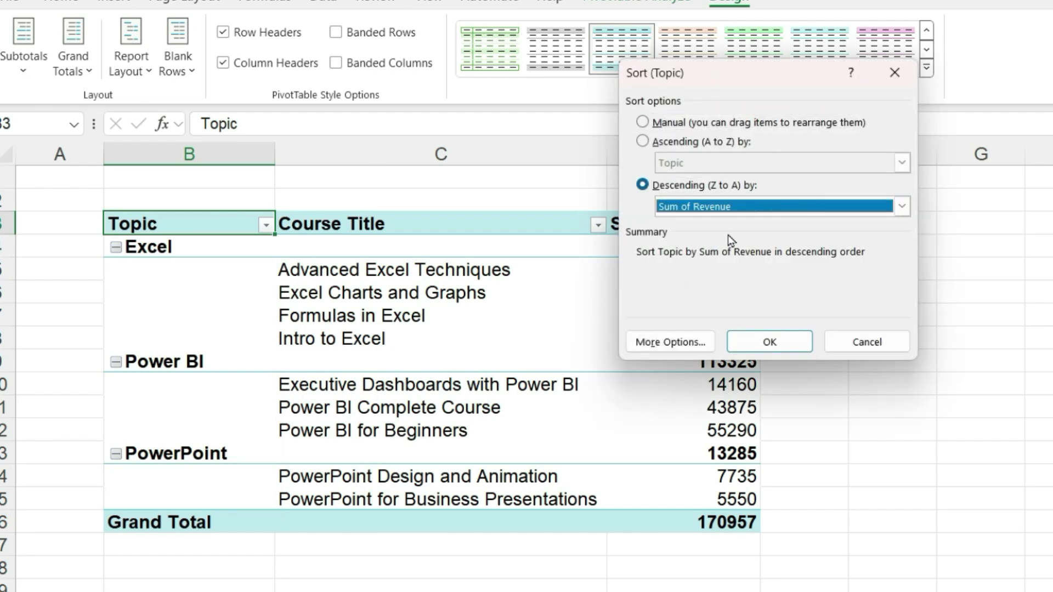
{"action": "left_click", "coordinate": [791, 342]}
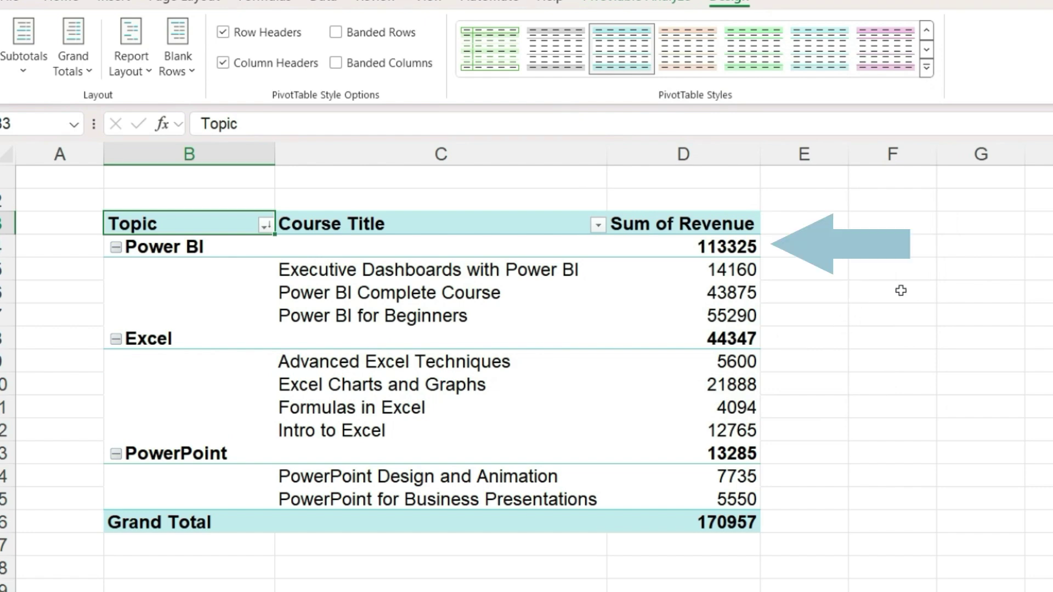
Sort the Course Title field descending by Sum of Revenue.
{"action": "left_click", "coordinate": [598, 227]}
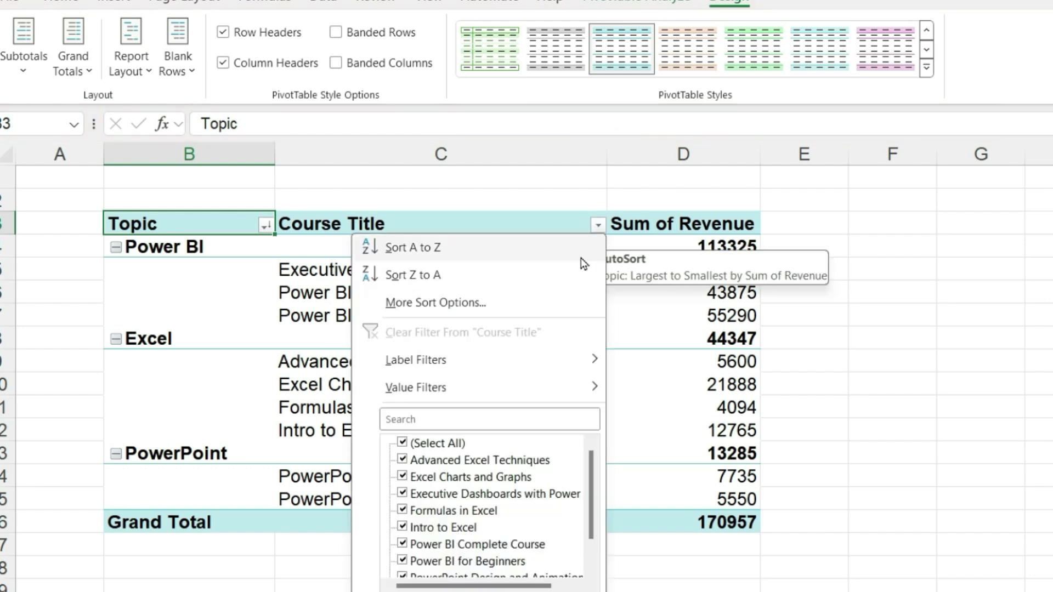
{"action": "left_click", "coordinate": [565, 305]}
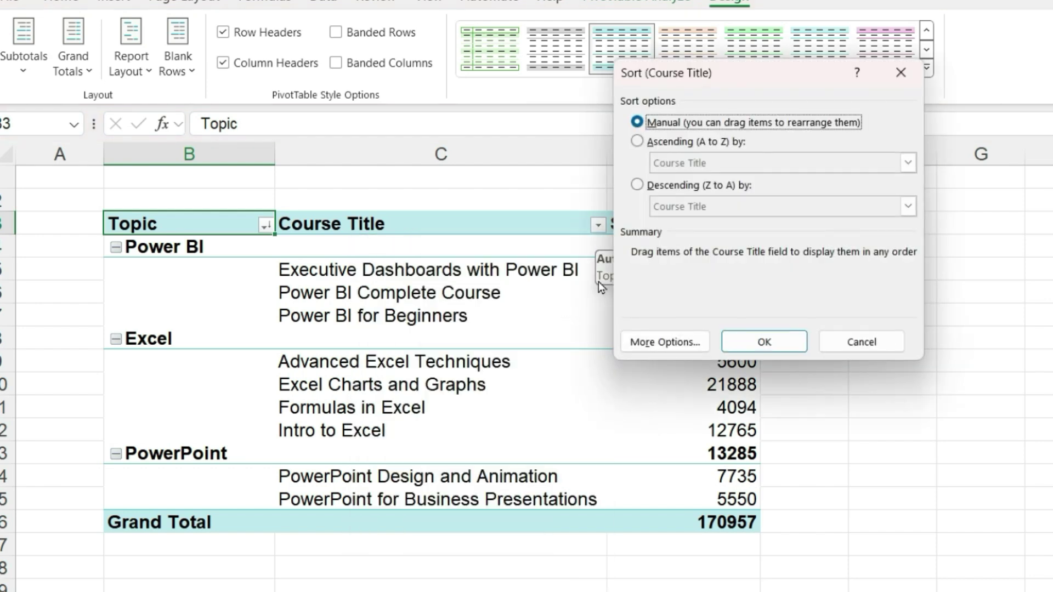
{"action": "left_click", "coordinate": [689, 186]}
{"action": "left_click", "coordinate": [709, 207]}
{"action": "left_click", "coordinate": [714, 237]}
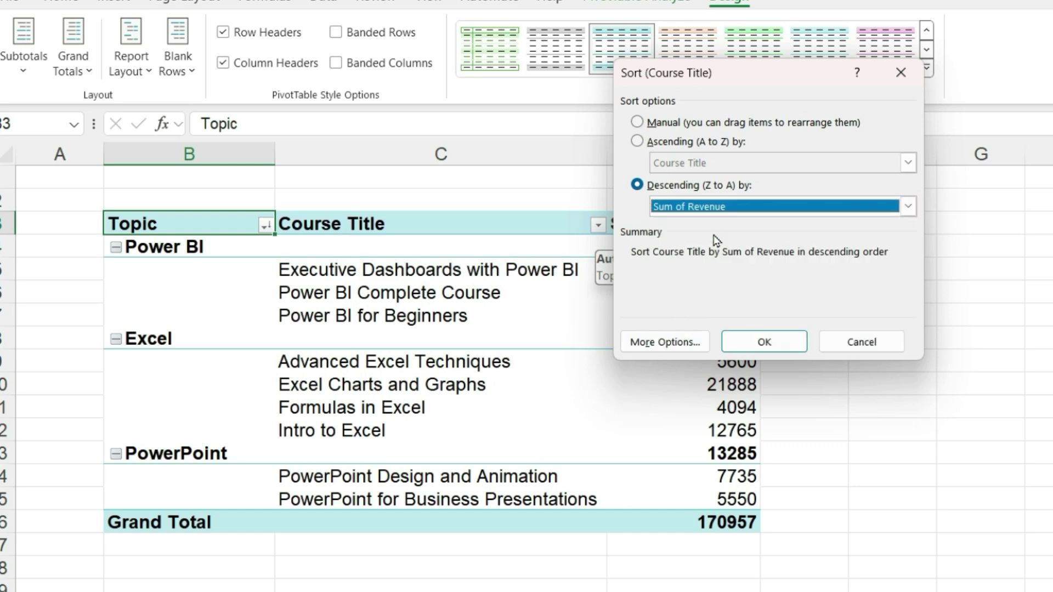
{"action": "left_click", "coordinate": [767, 340]}
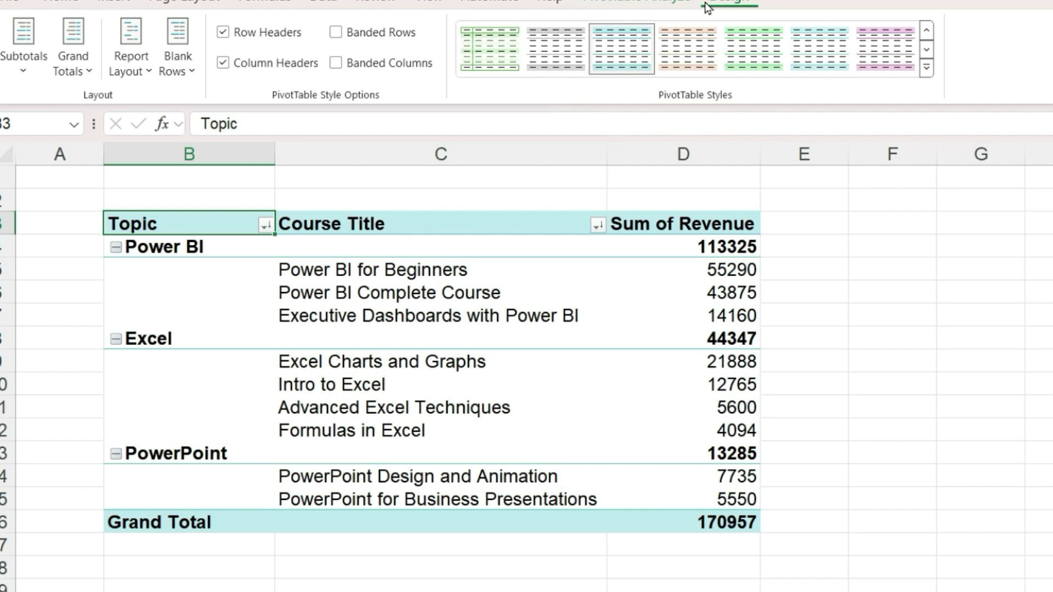
Use Tabular Form with Repeat All Item Labels and Do Not Show Subtotals.
{"action": "left_click", "coordinate": [146, 74]}
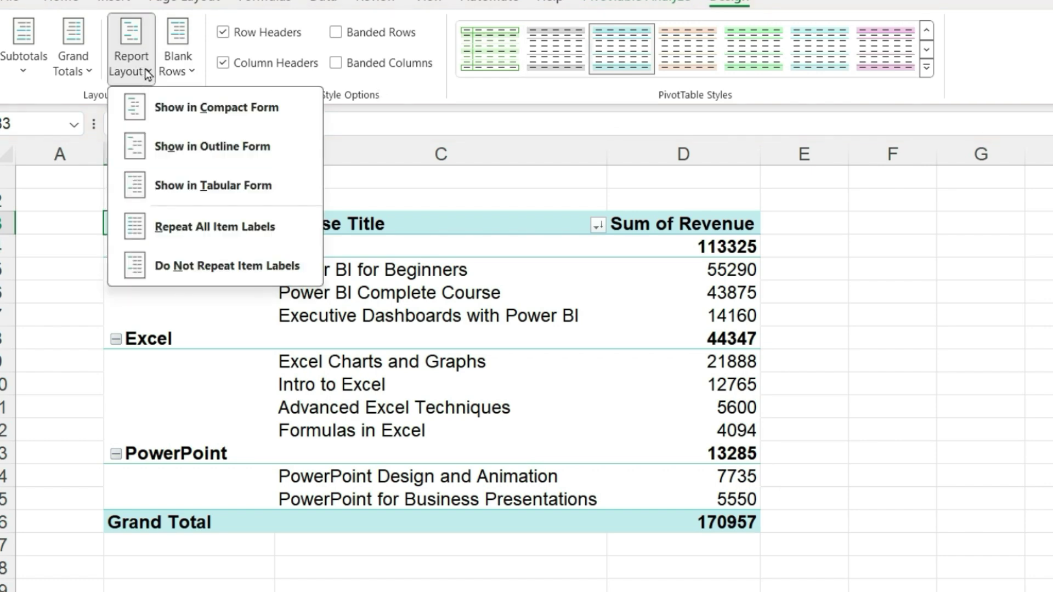
{"action": "left_click", "coordinate": [293, 188]}
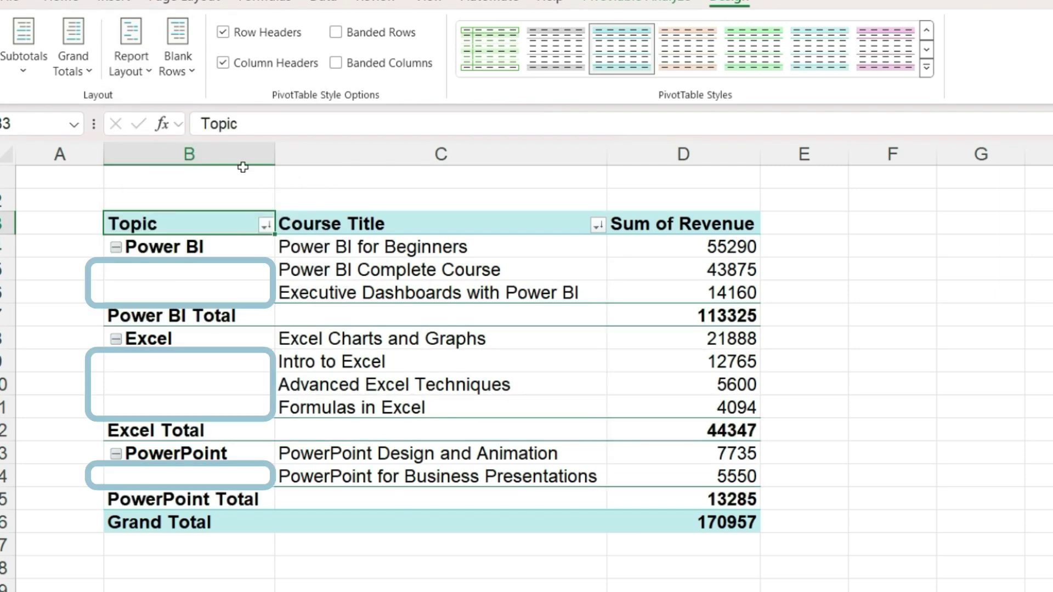
{"action": "left_click", "coordinate": [146, 70]}
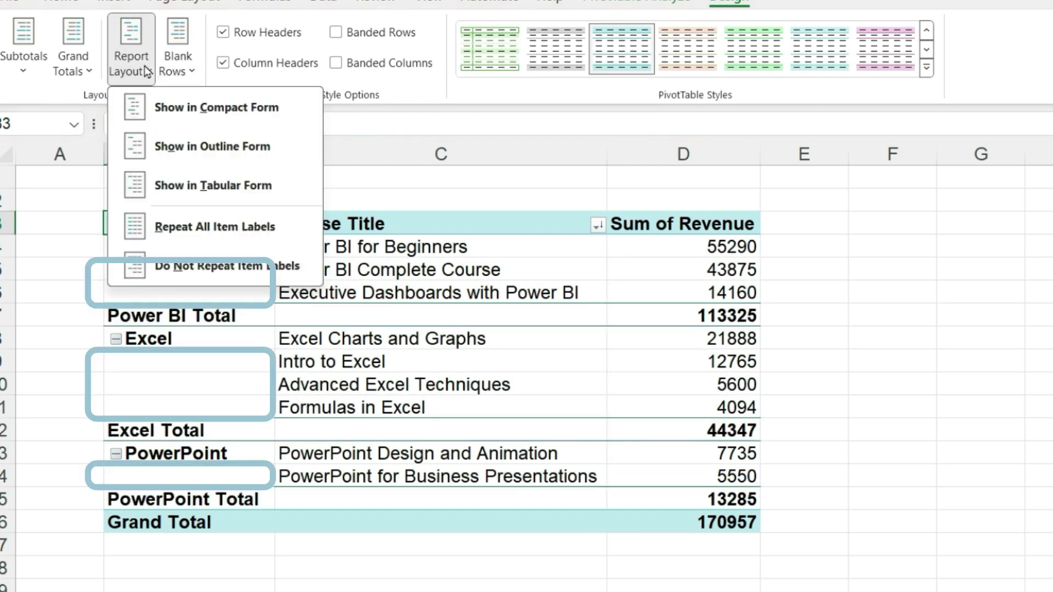
{"action": "left_click", "coordinate": [221, 226]}
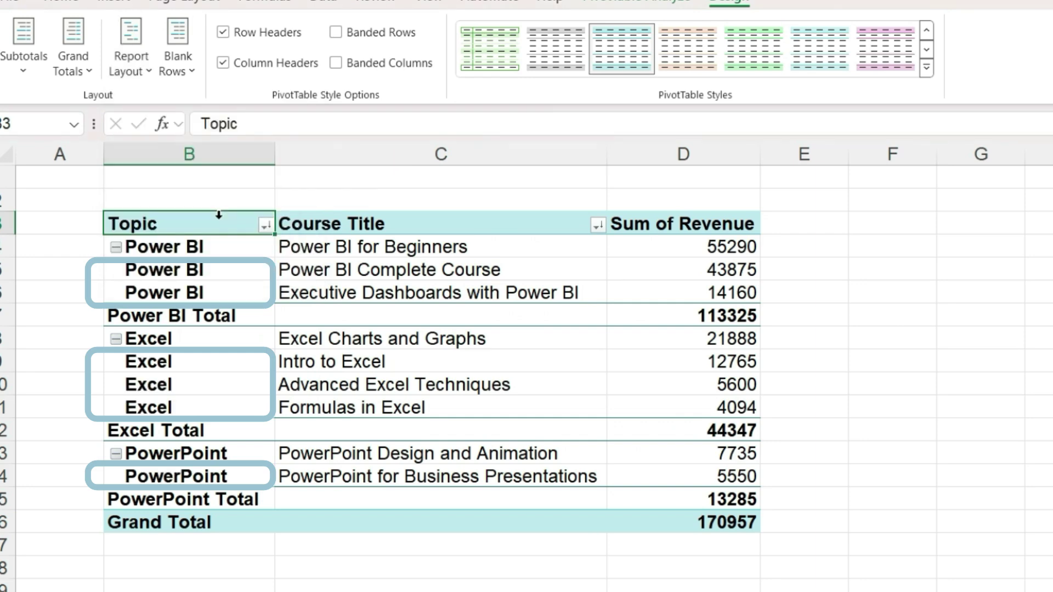
{"action": "left_click", "coordinate": [28, 71]}
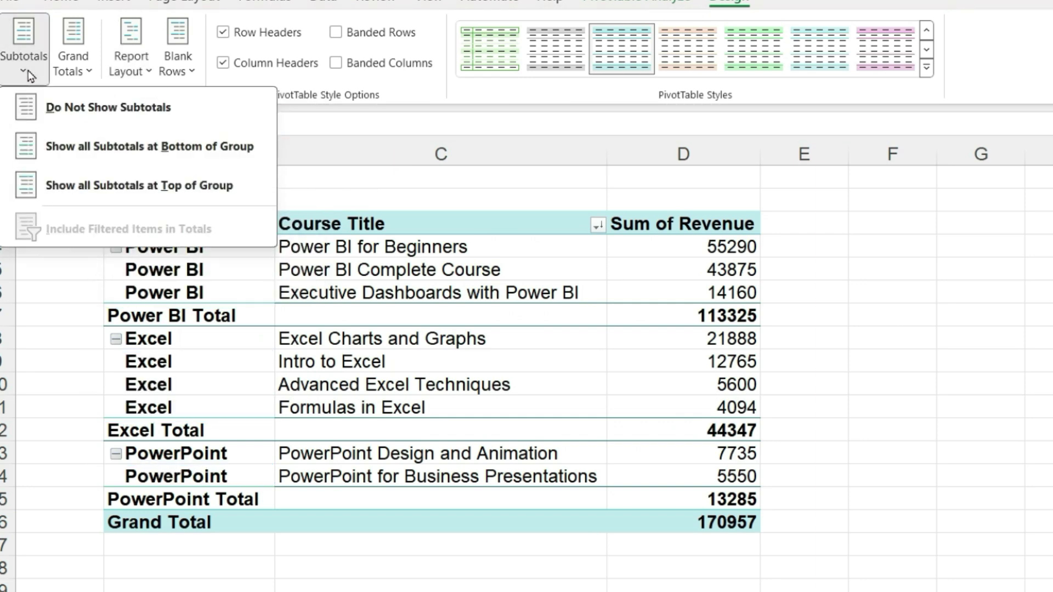
{"action": "left_click", "coordinate": [61, 107]}
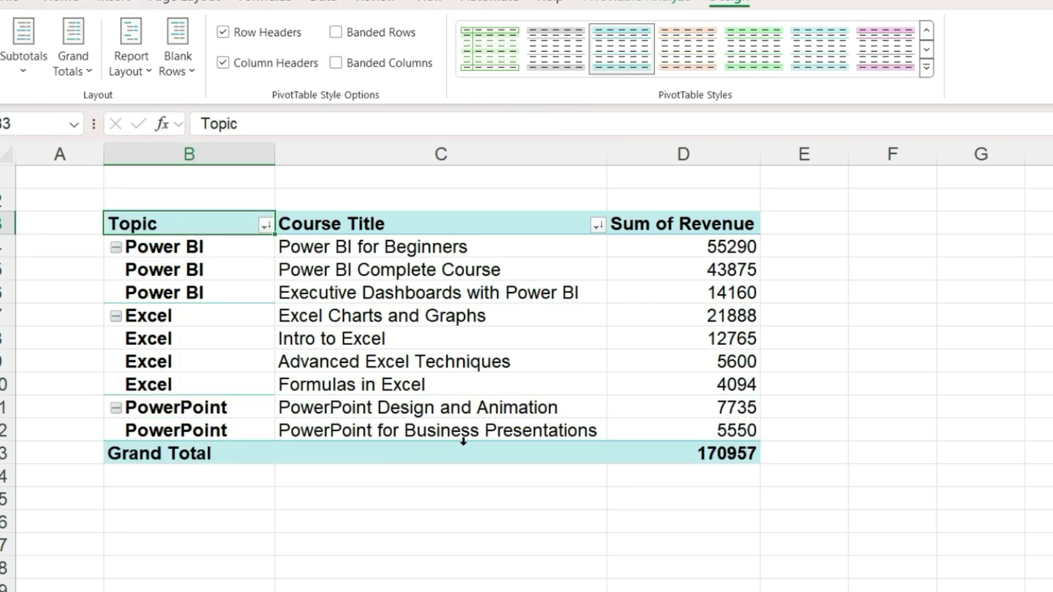
{"action": "left_click", "coordinate": [393, 316]}
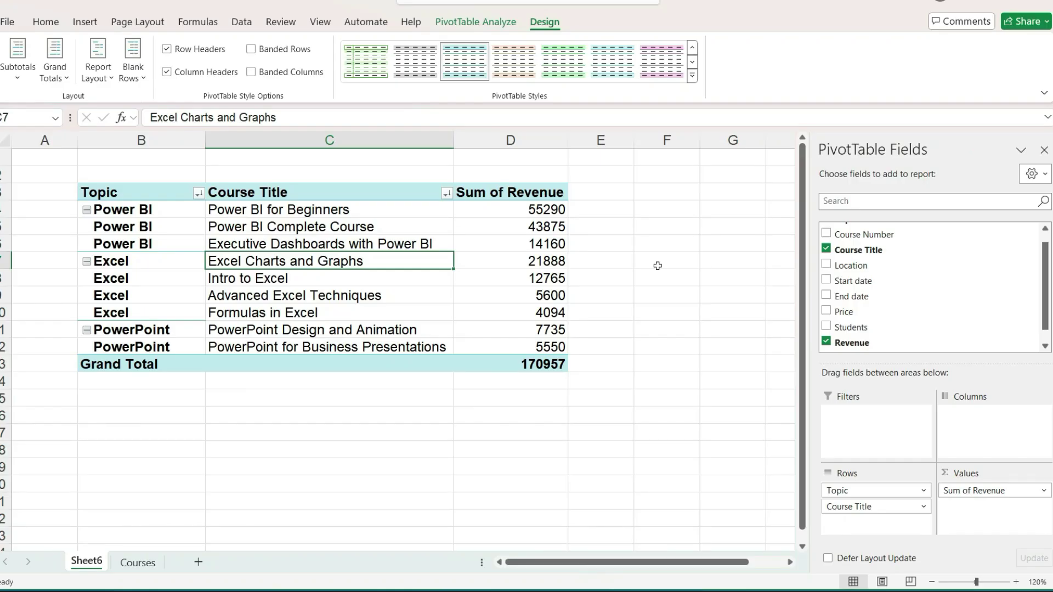
Move Course Title above Topic in Rows and autofit column B to full titles.
{"action": "left_click_drag", "start_coordinate": [438, 214], "coordinate": [396, 336]}
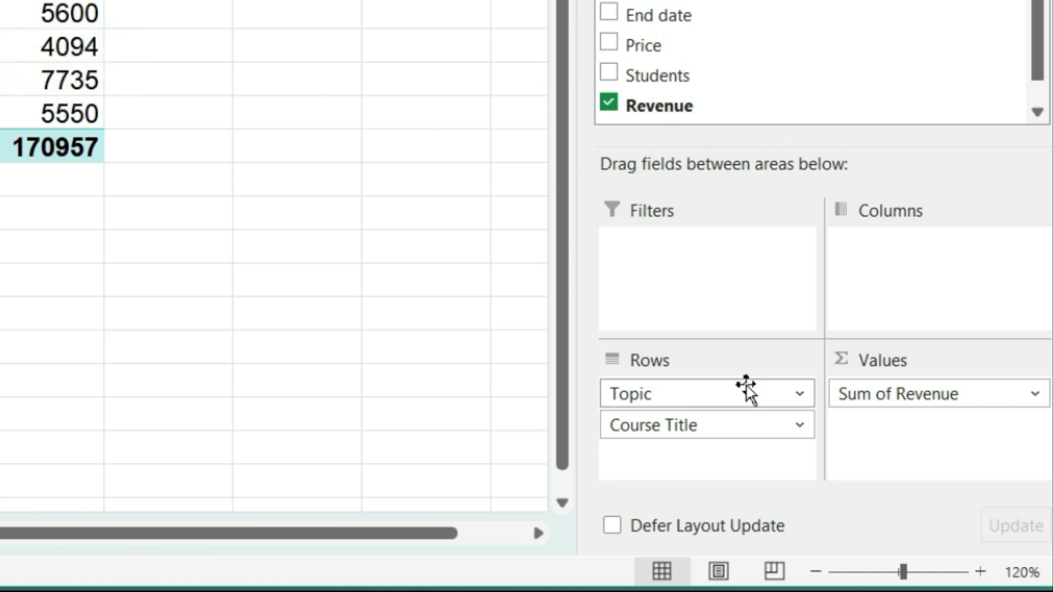
{"action": "left_click_drag", "start_coordinate": [745, 419], "coordinate": [749, 405]}
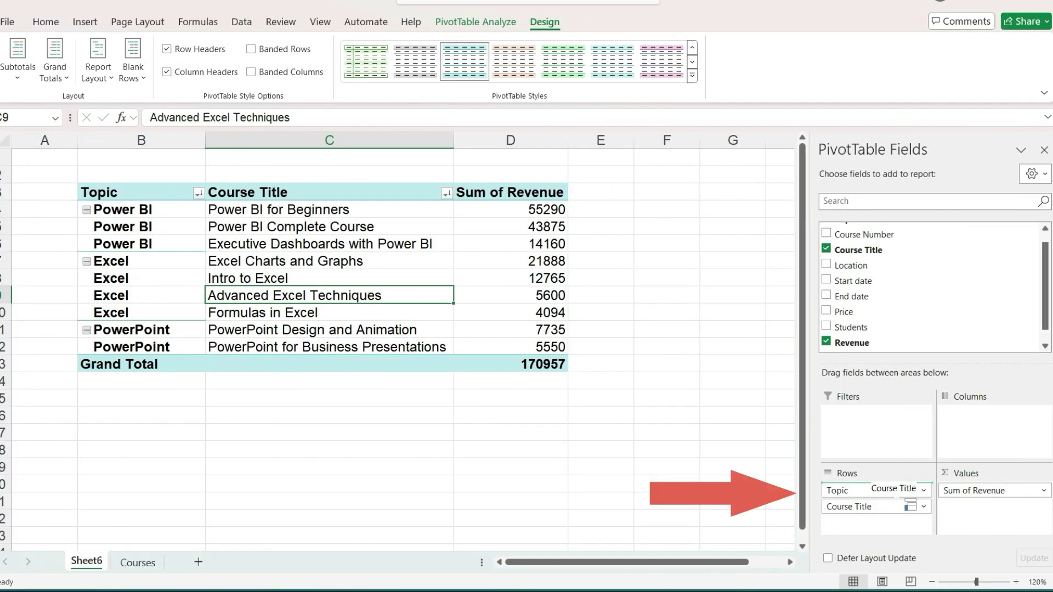
{"action": "left_click_drag", "start_coordinate": [907, 504], "coordinate": [899, 496]}
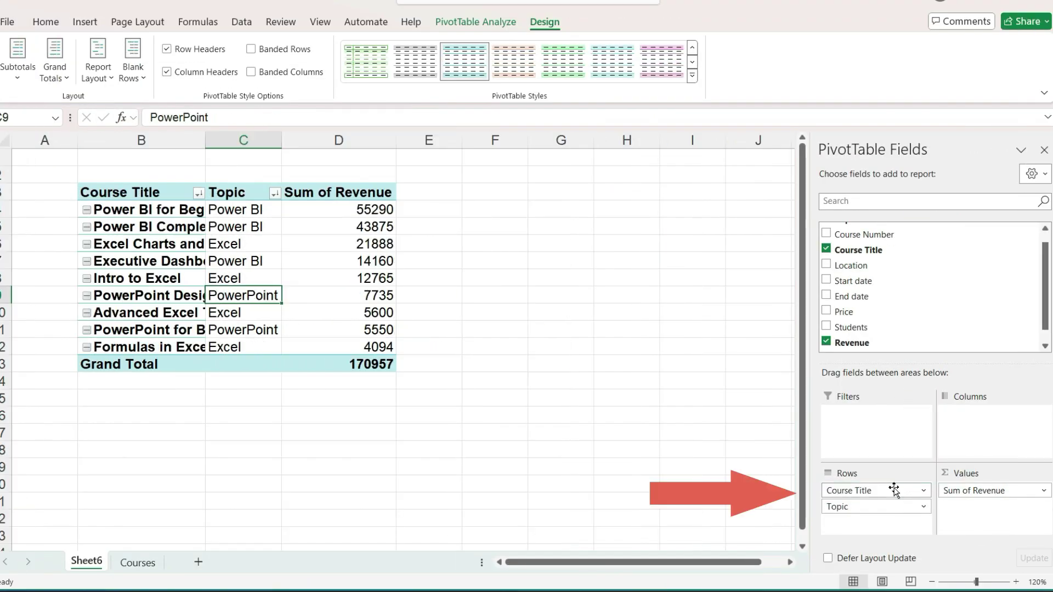
{"action": "double_click", "coordinate": [207, 139]}
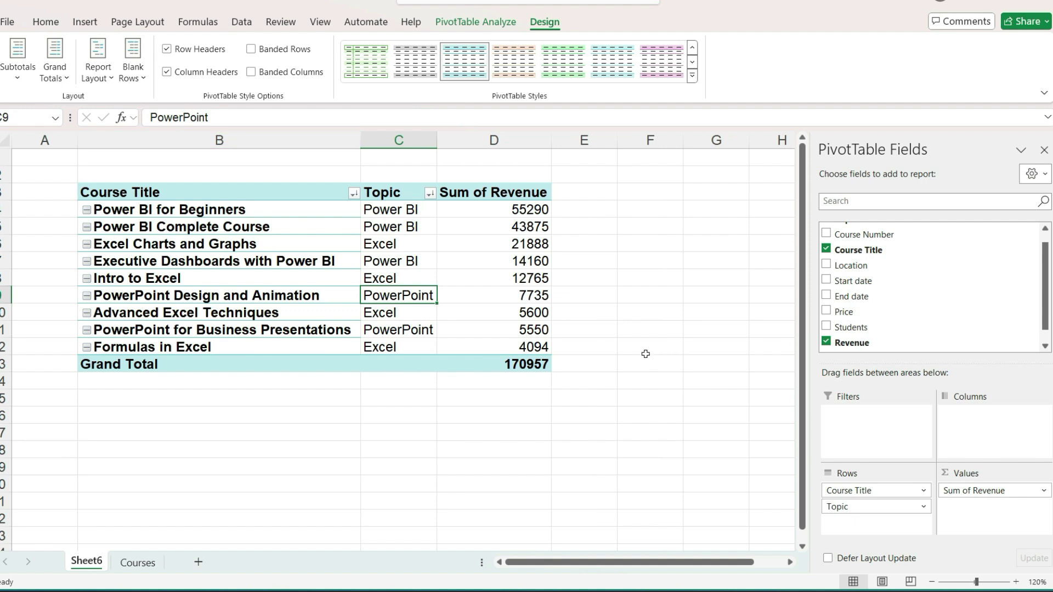
{"action": "key", "text": "Up"}
{"action": "key", "text": "Up"}
{"action": "key", "text": "Up"}
{"action": "key", "text": "Right"}
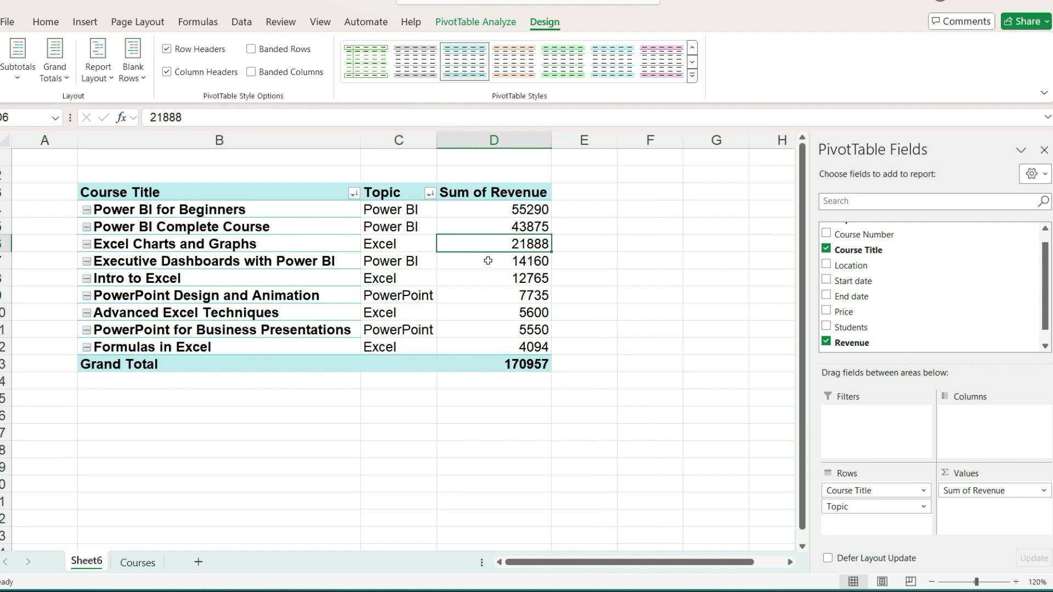
{"action": "mouse_move", "coordinate": [488, 260]}
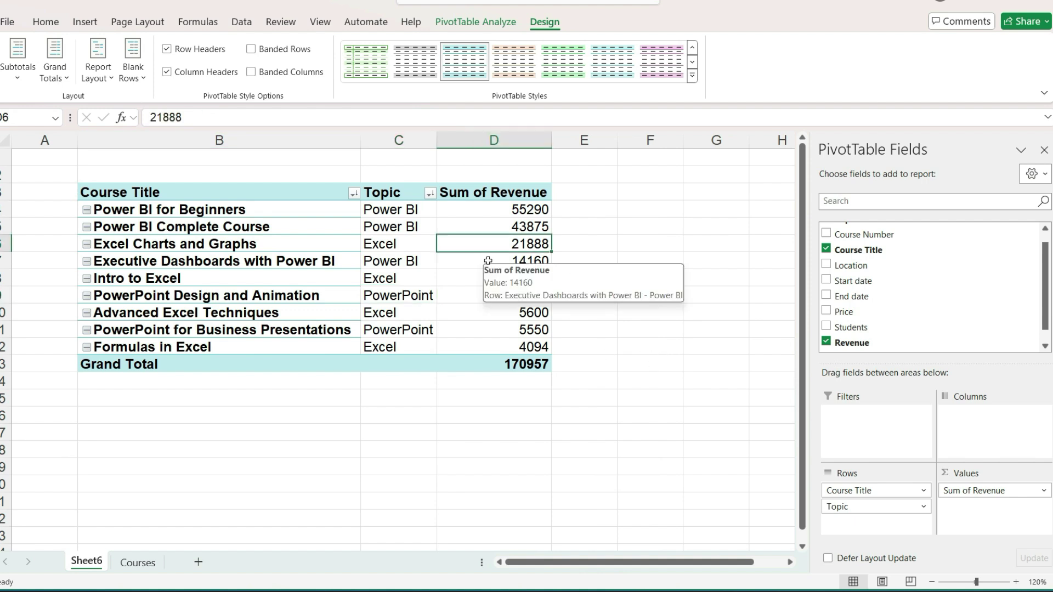
Give Sum of Revenue the Accounting number format through Value Field Settings.
{"action": "left_click", "coordinate": [481, 227]}
{"action": "mouse_move", "coordinate": [477, 284]}
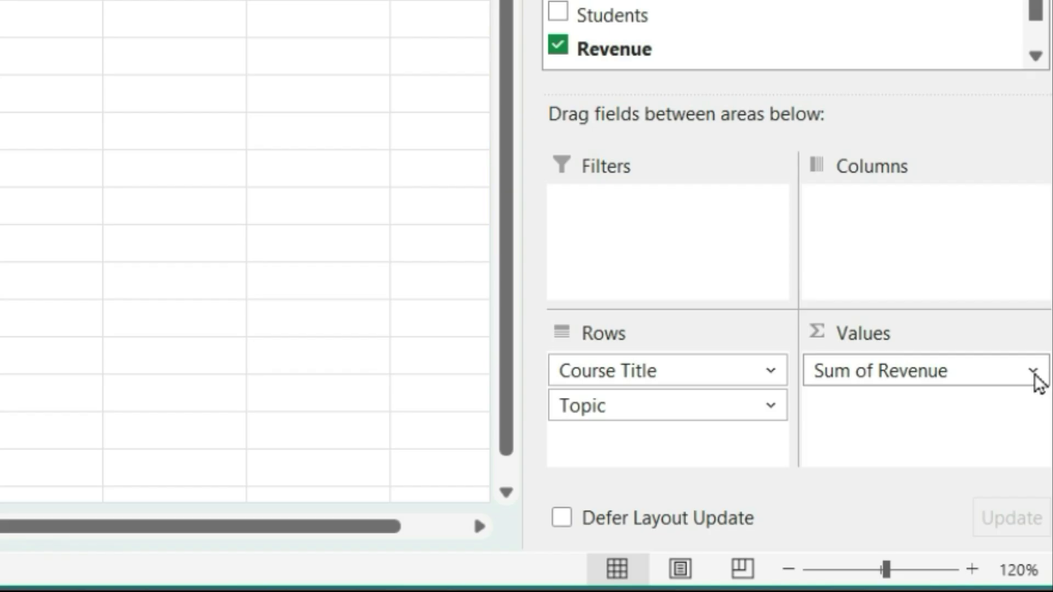
{"action": "left_click", "coordinate": [1033, 371]}
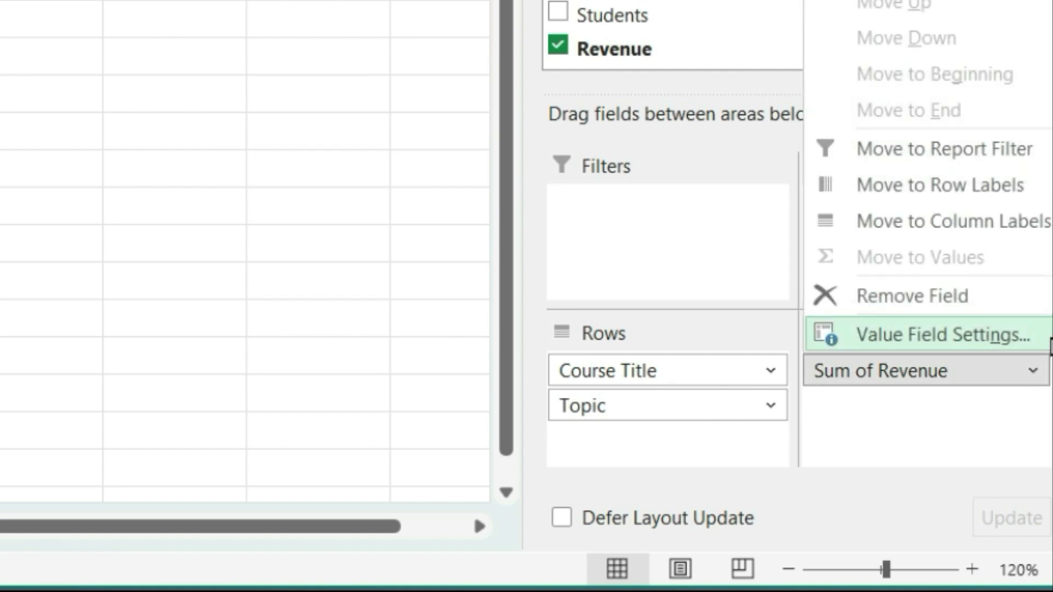
{"action": "left_click", "coordinate": [1046, 336]}
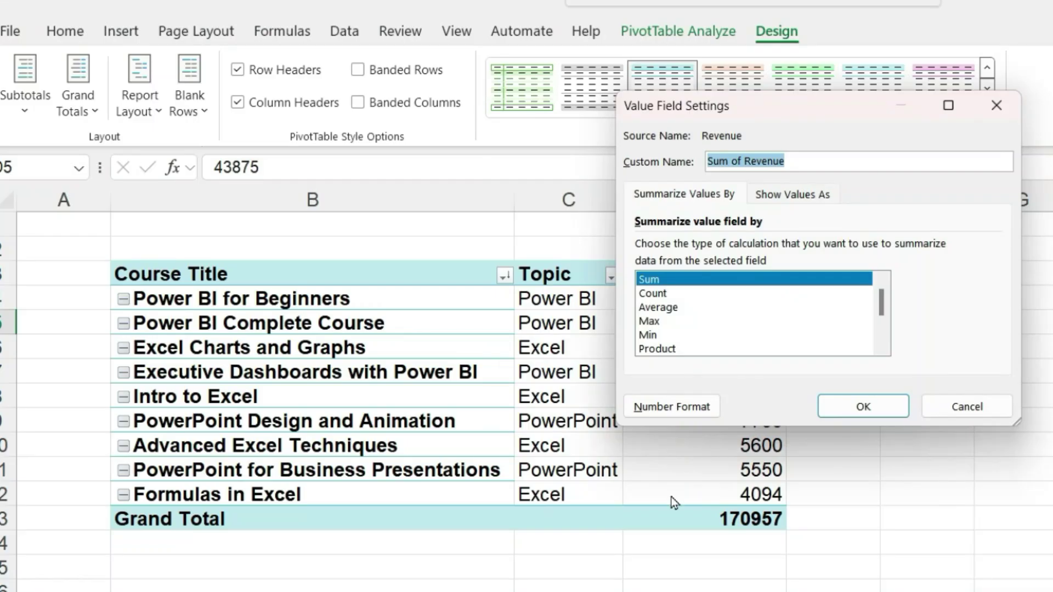
{"action": "left_click", "coordinate": [672, 412]}
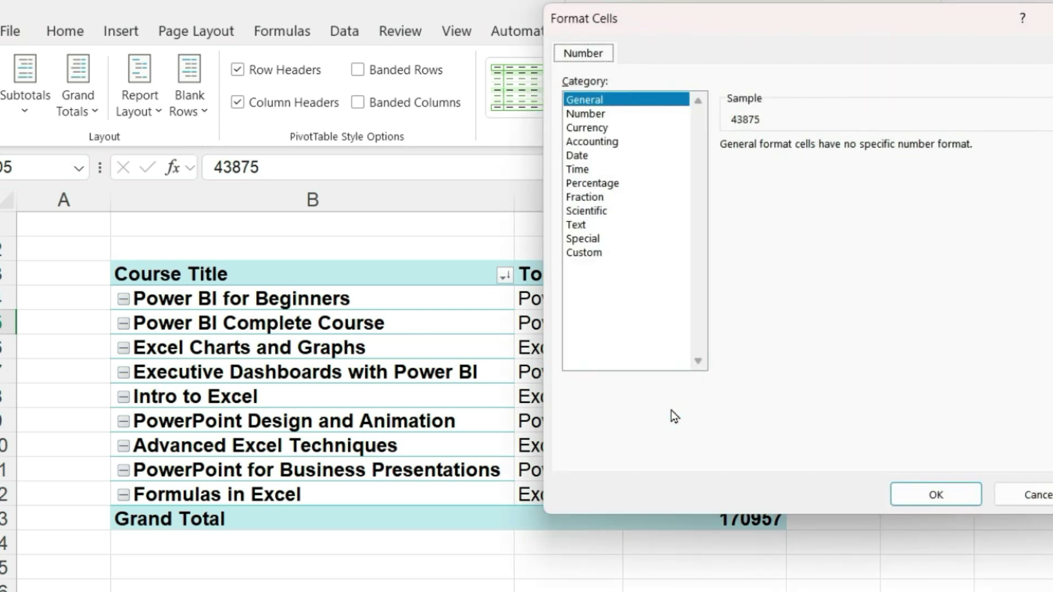
{"action": "left_click", "coordinate": [616, 142]}
{"action": "left_click", "coordinate": [927, 495]}
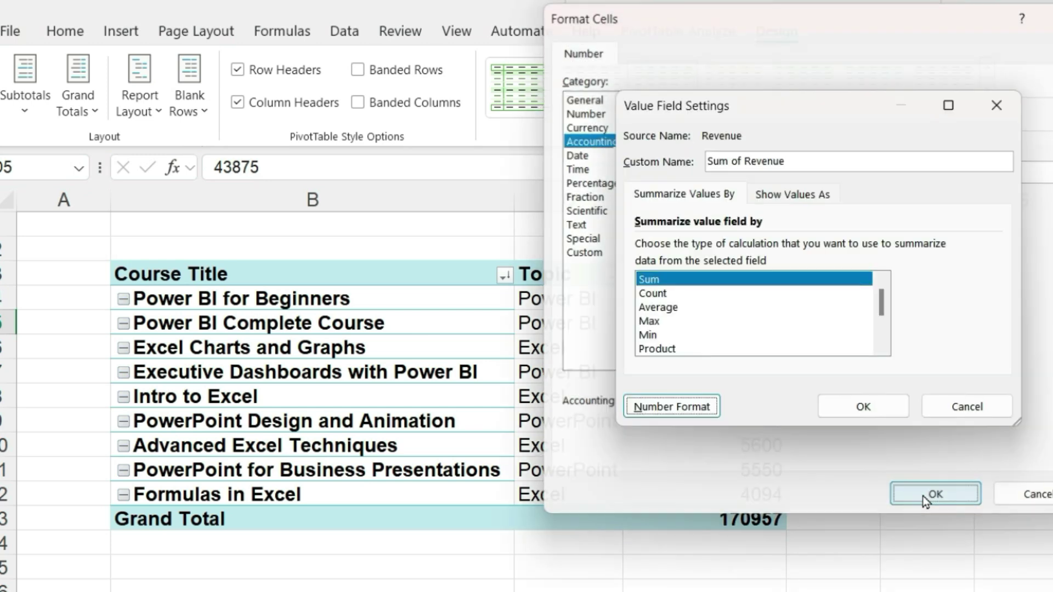
{"action": "left_click", "coordinate": [862, 405]}
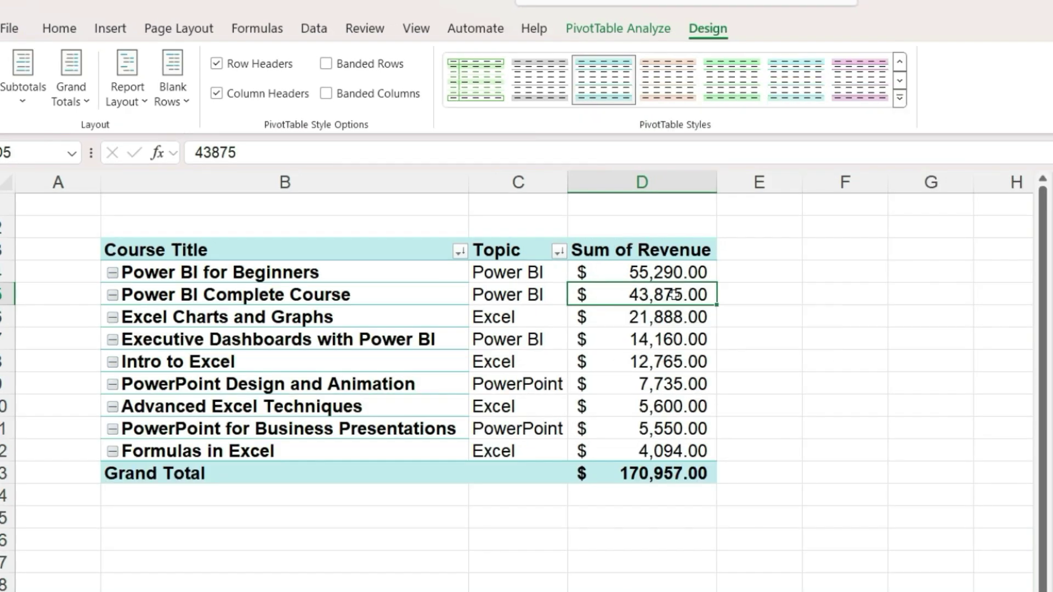
Reduce the revenue Accounting format to 0 decimal places.
{"action": "right_click", "coordinate": [674, 295]}
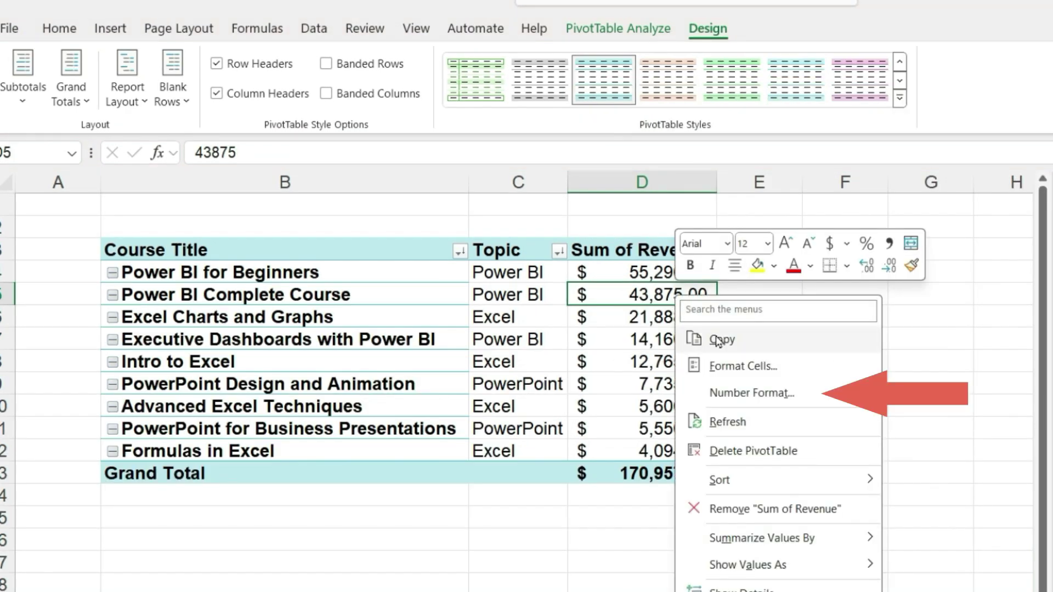
{"action": "left_click", "coordinate": [798, 397]}
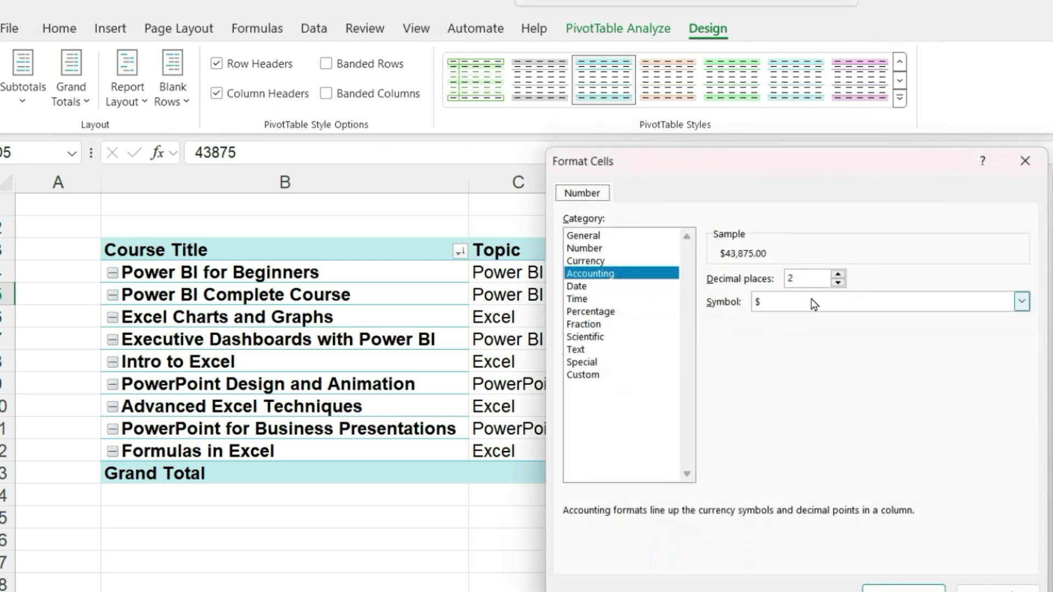
{"action": "left_click", "coordinate": [838, 283]}
{"action": "left_click", "coordinate": [838, 283]}
{"action": "left_click", "coordinate": [933, 586]}
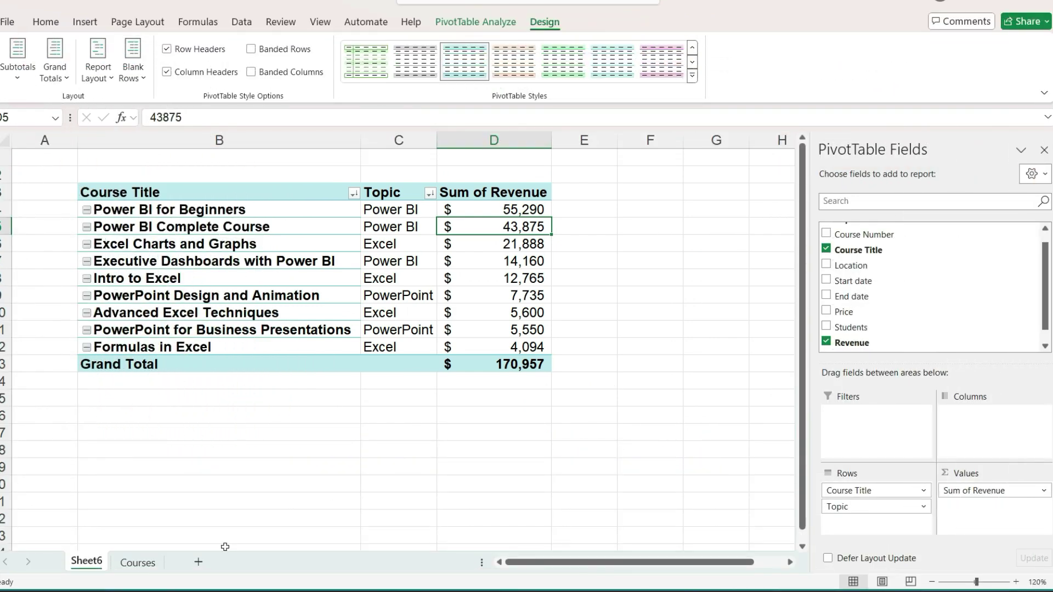
Check the Students values on Courses, then add Sum of Students (total 800) to Values.
{"action": "left_click", "coordinate": [138, 563]}
{"action": "left_click_drag", "start_coordinate": [899, 180], "coordinate": [886, 237]}
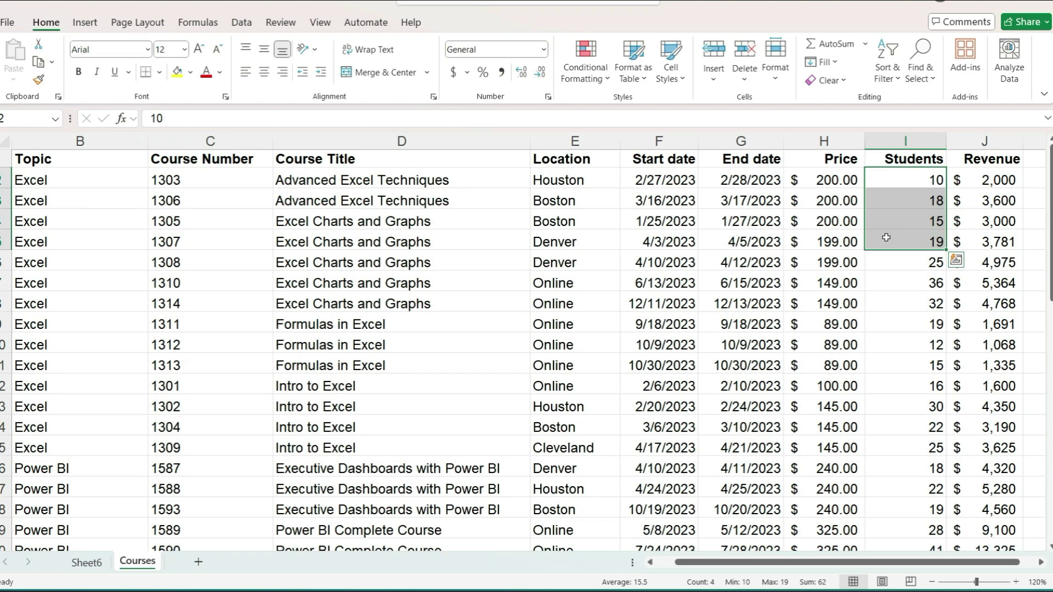
{"action": "left_click", "coordinate": [86, 562]}
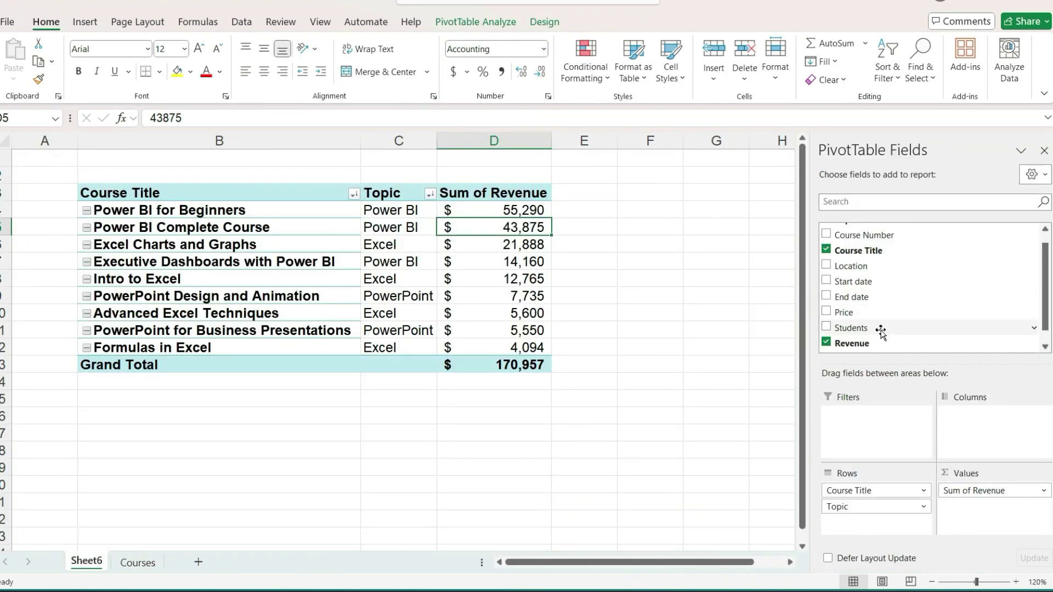
{"action": "left_click_drag", "start_coordinate": [881, 331], "coordinate": [1006, 513]}
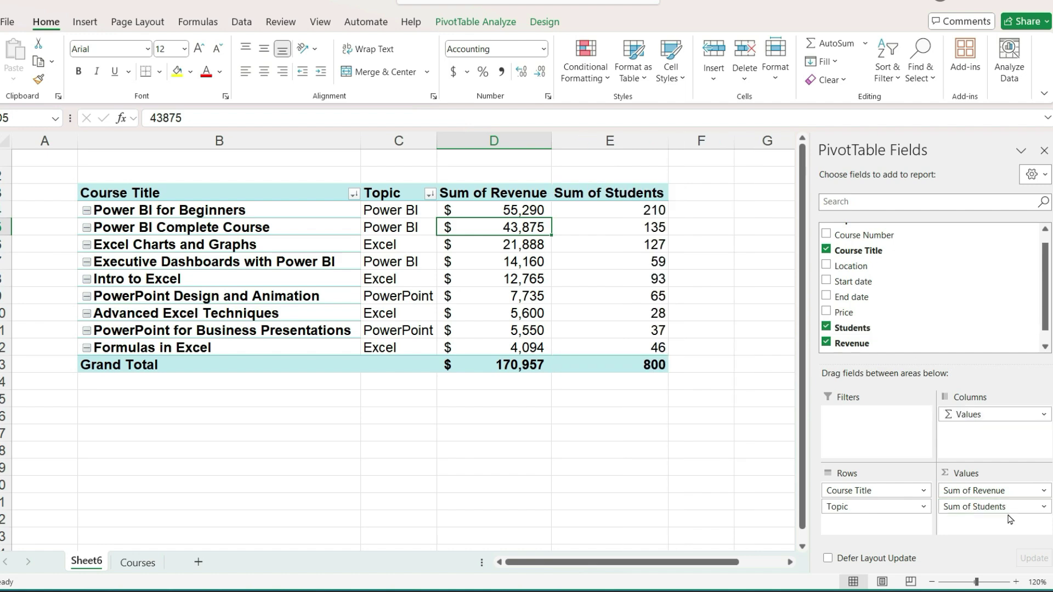
Add Course Title to Values as Count of Course Title, totalling 35.
{"action": "mouse_move", "coordinate": [608, 243]}
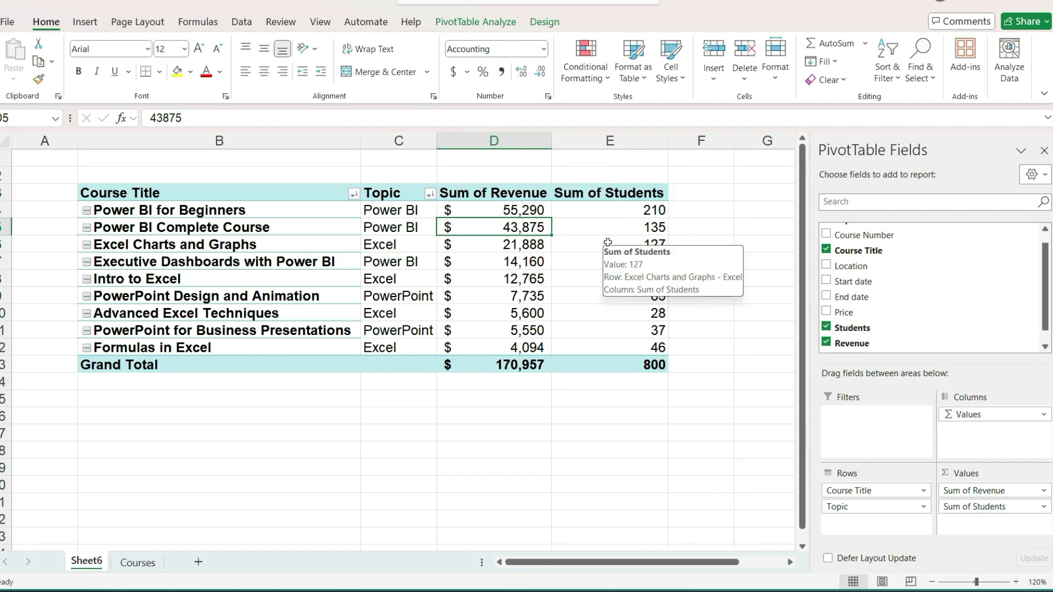
{"action": "key", "text": "ctrl+Page_Down"}
{"action": "key", "text": "Down"}
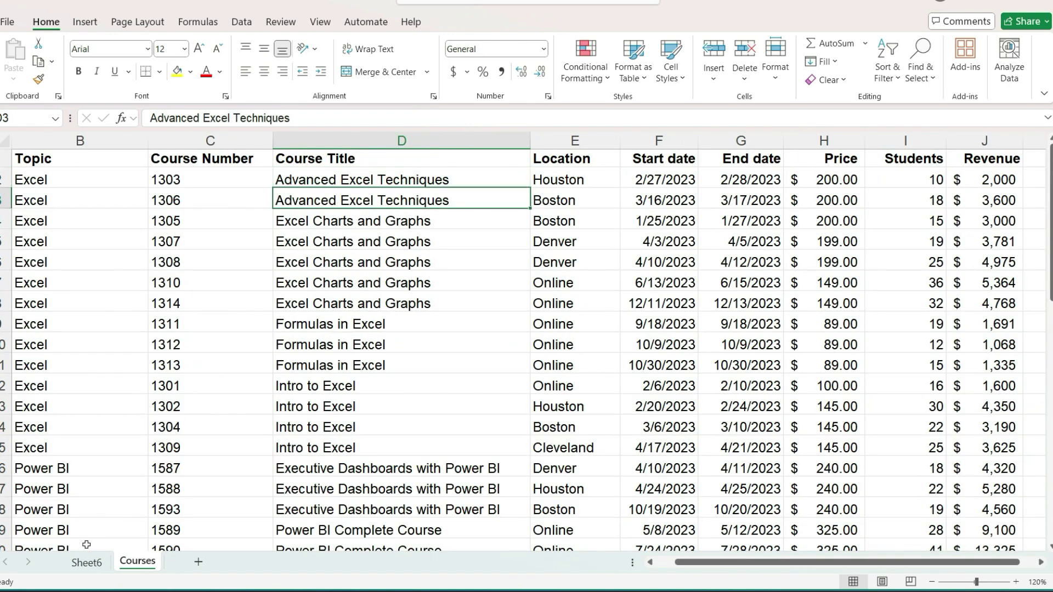
{"action": "left_click", "coordinate": [86, 562]}
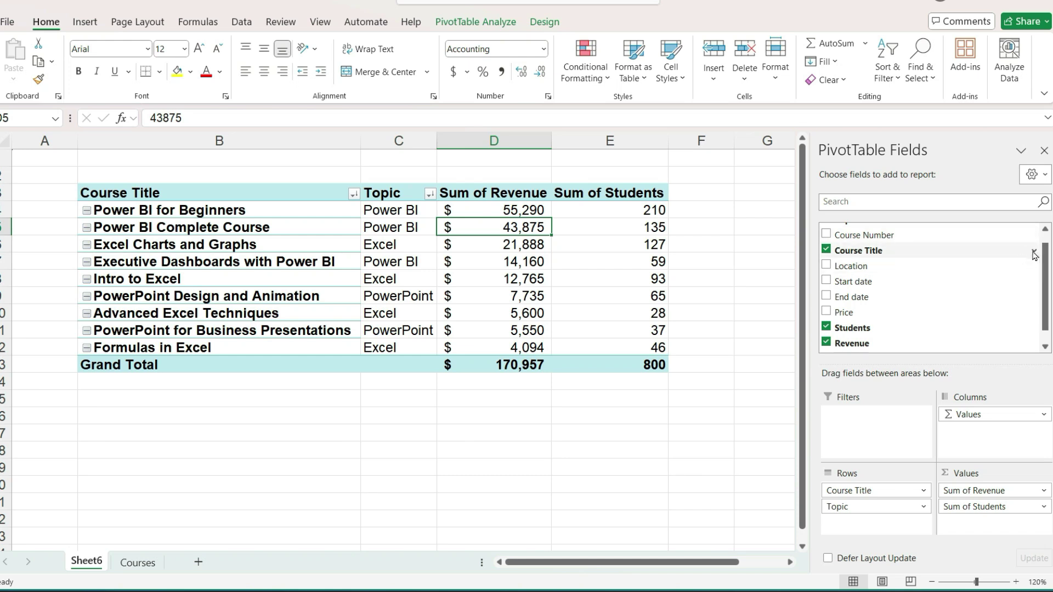
{"action": "left_click_drag", "start_coordinate": [1044, 253], "coordinate": [1045, 241]}
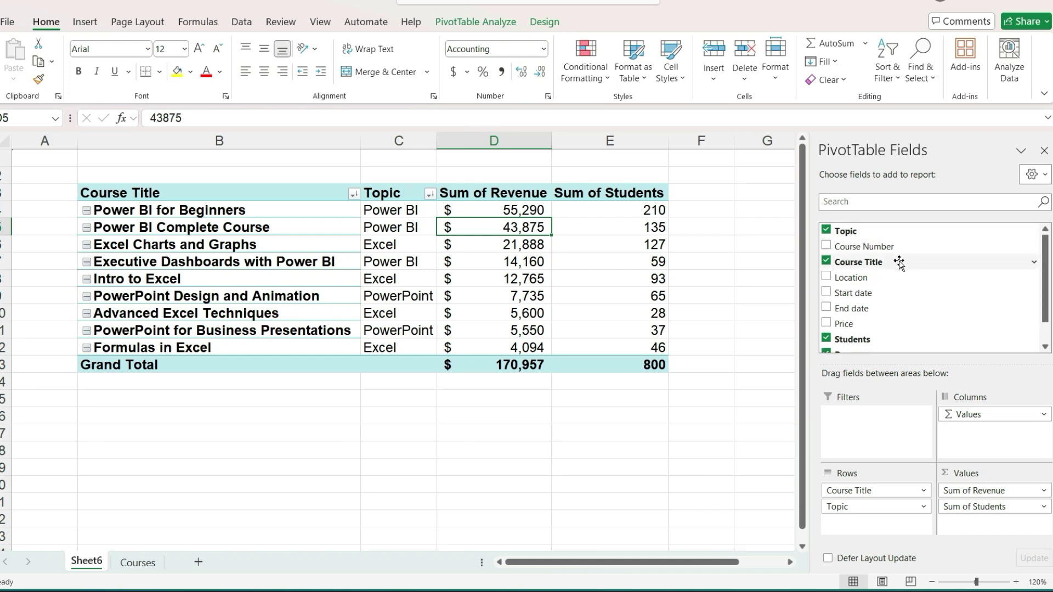
{"action": "left_click_drag", "start_coordinate": [898, 261], "coordinate": [976, 523]}
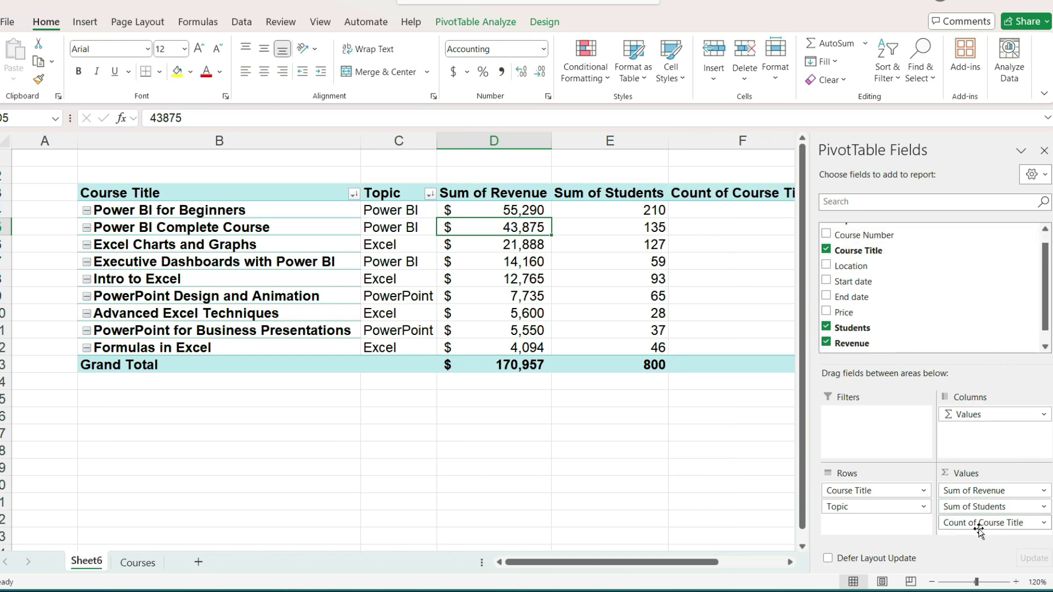
{"action": "left_click_drag", "start_coordinate": [584, 557], "coordinate": [648, 570]}
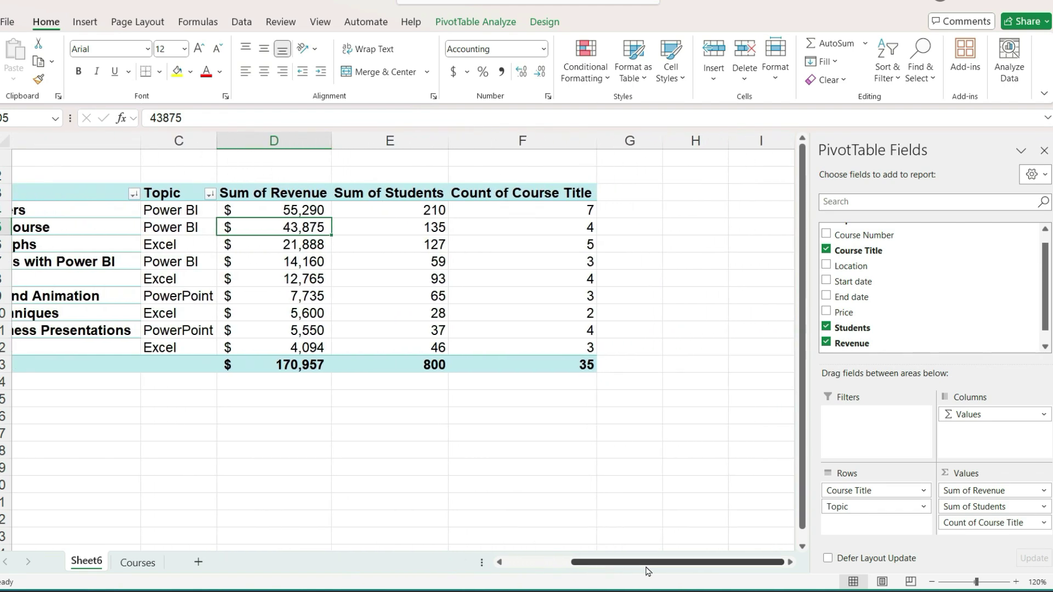
{"action": "left_click", "coordinate": [553, 225]}
Check course numbers 1303 and 1306, then add Sum of Course Number (49756) to Values.
{"action": "left_click", "coordinate": [140, 563]}
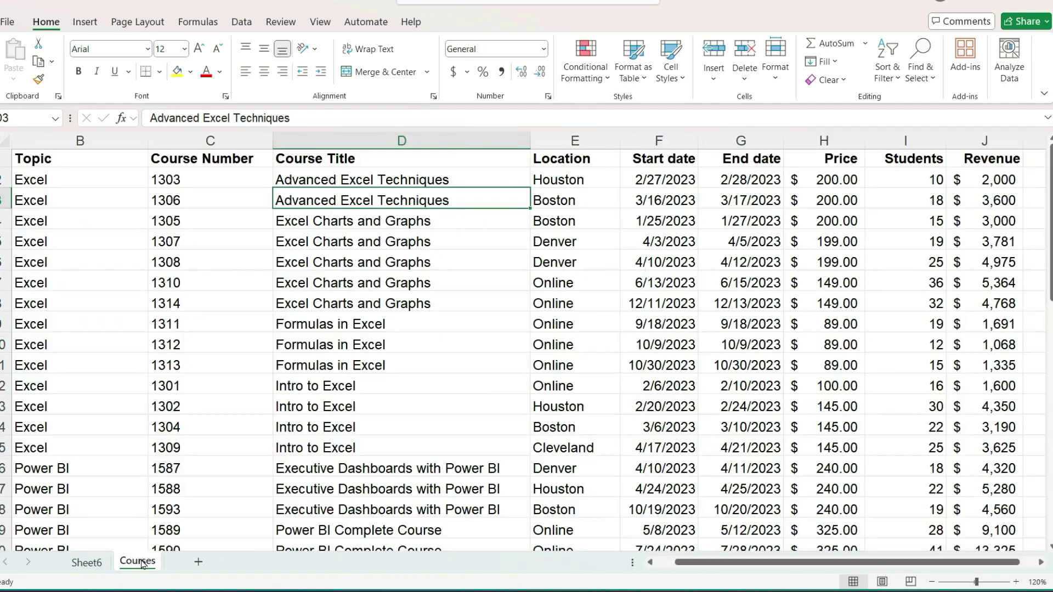
{"action": "left_click", "coordinate": [213, 179]}
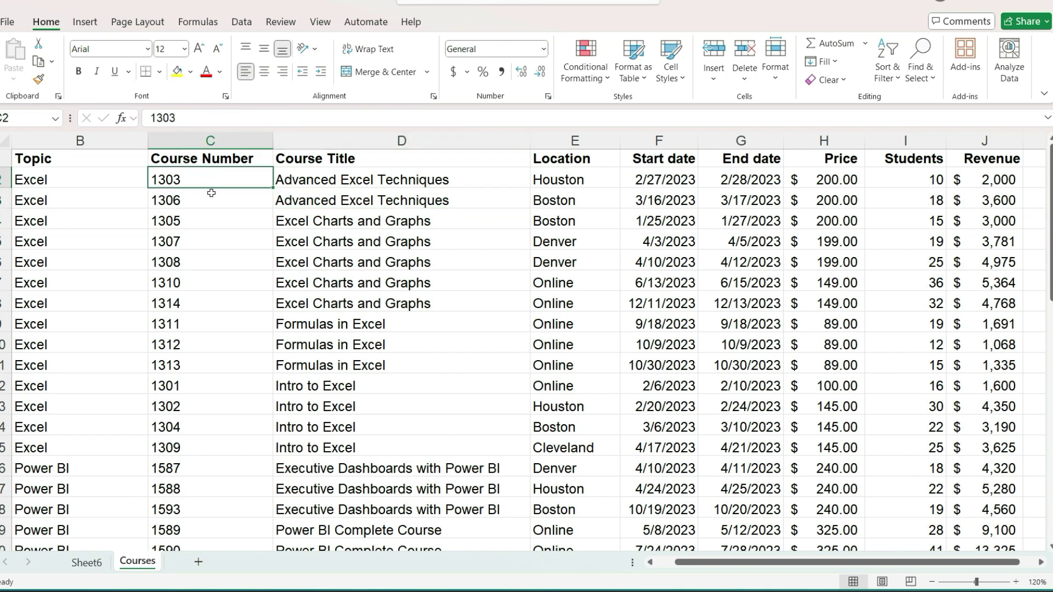
{"action": "left_click", "coordinate": [212, 197]}
{"action": "key", "text": "ctrl+Page_Up"}
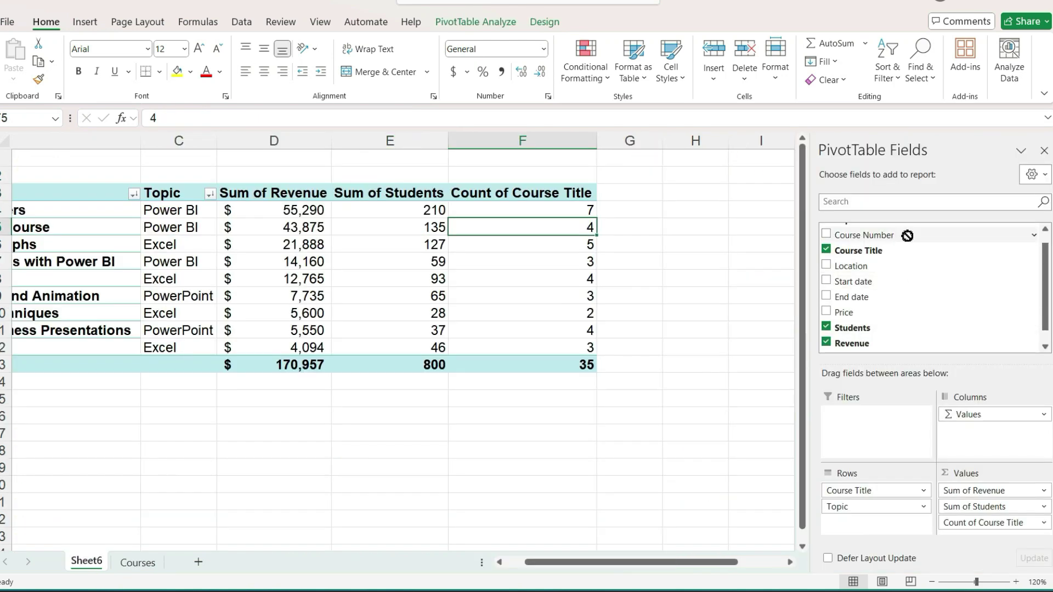
{"action": "left_click_drag", "start_coordinate": [906, 235], "coordinate": [987, 532]}
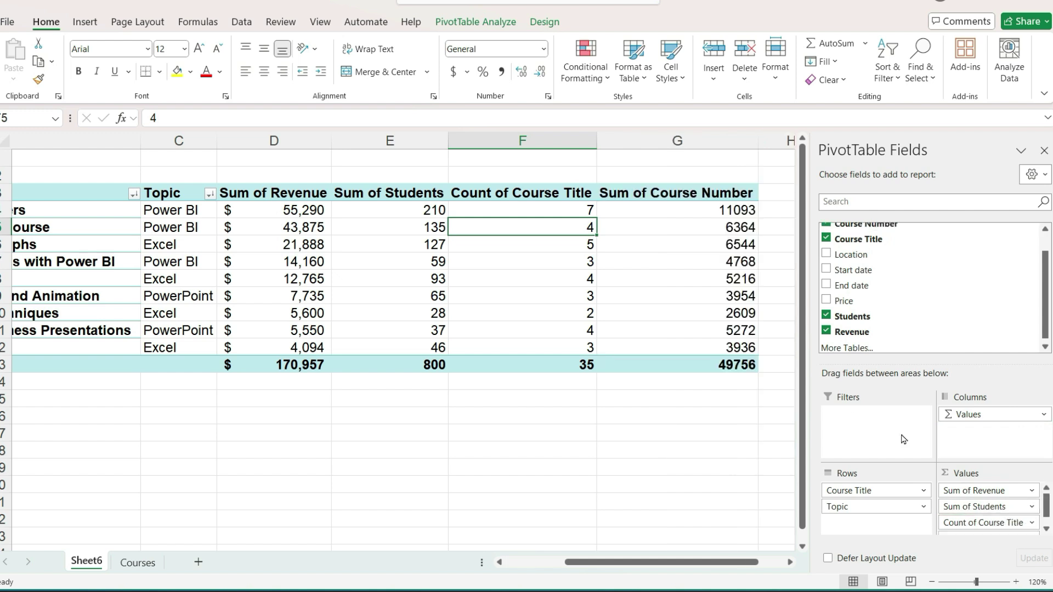
{"action": "mouse_move", "coordinate": [654, 215]}
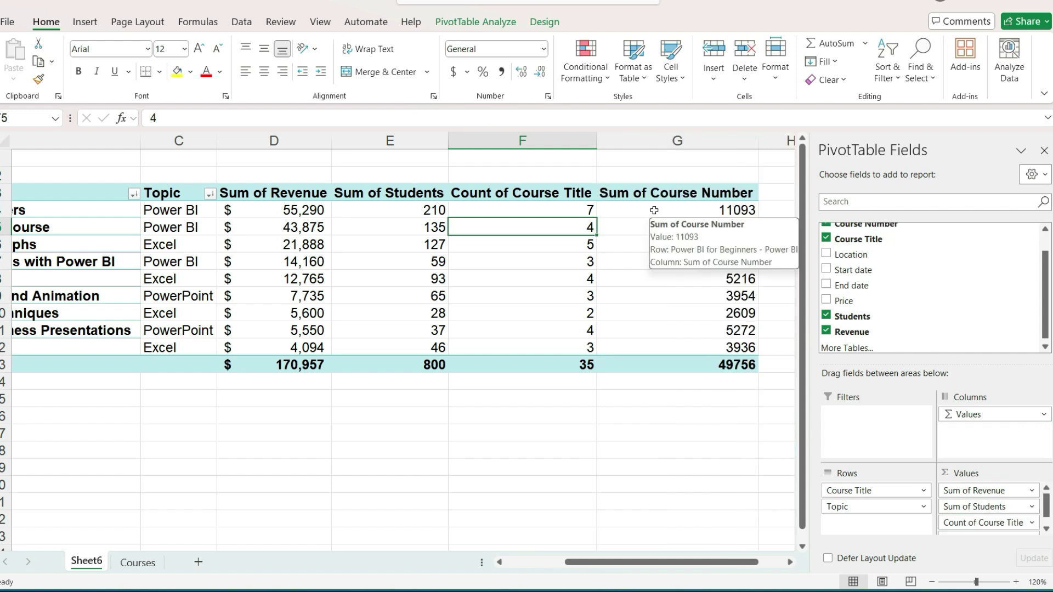
{"action": "left_click", "coordinate": [655, 210]}
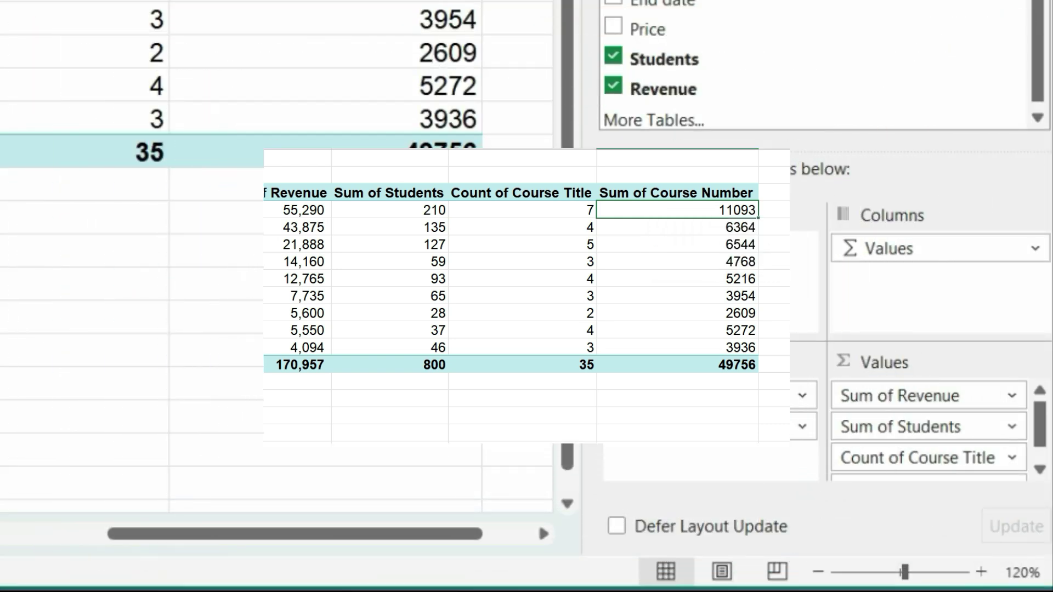
Summarize Course Number as Count instead of Sum, giving a total of 35.
{"action": "scroll", "coordinate": [1038, 417], "scroll_direction": "down", "scroll_amount": 1}
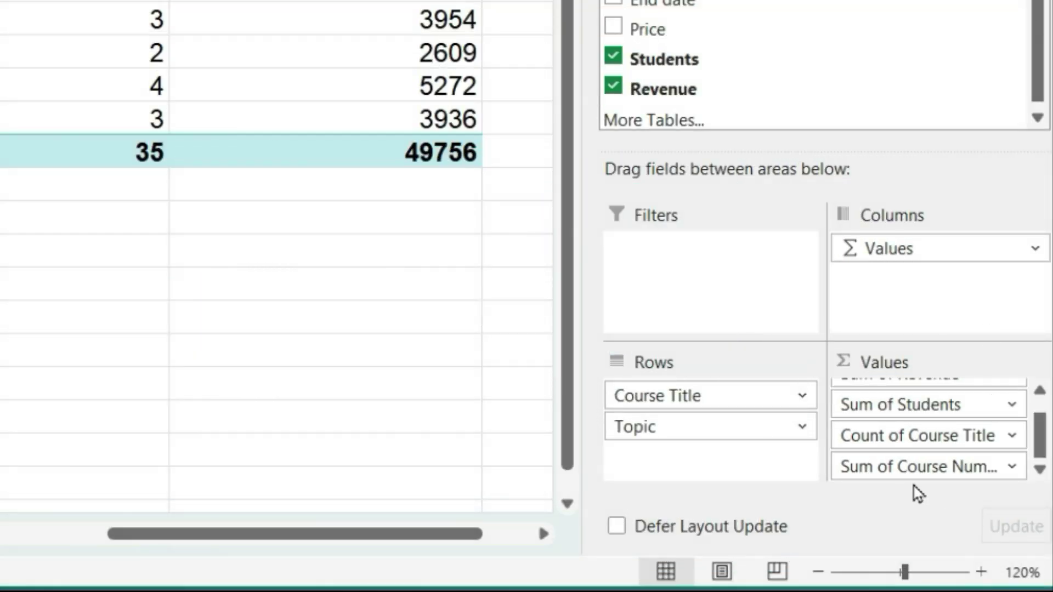
{"action": "left_click", "coordinate": [1012, 468]}
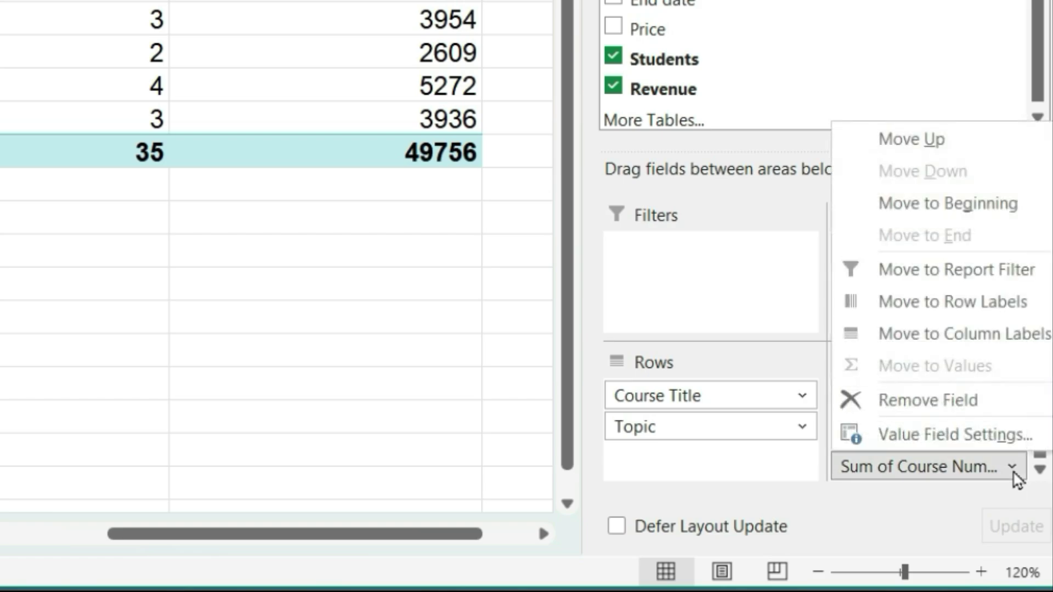
{"action": "left_click", "coordinate": [1013, 437]}
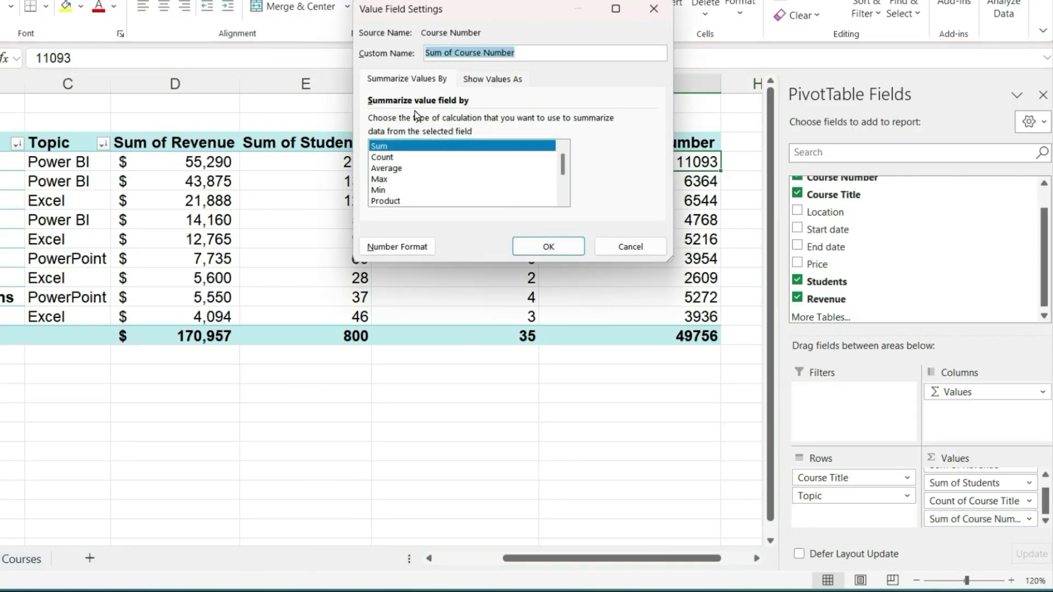
{"action": "left_click", "coordinate": [413, 157]}
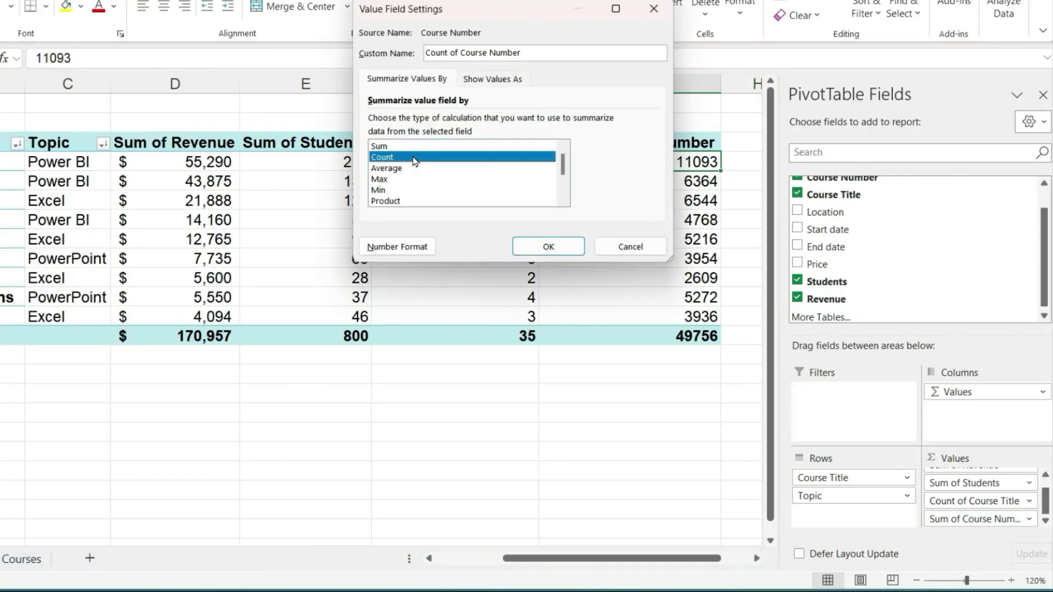
{"action": "left_click", "coordinate": [540, 244]}
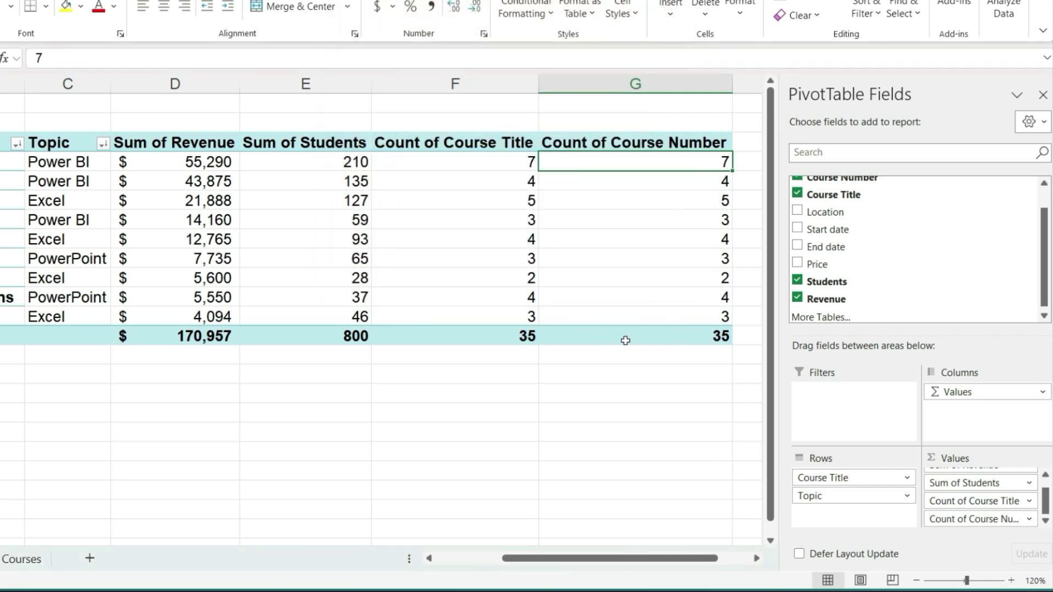
Review the Summarize Values By options for Count of Course Number without changing anything.
{"action": "mouse_move", "coordinate": [630, 338]}
{"action": "right_click", "coordinate": [559, 186]}
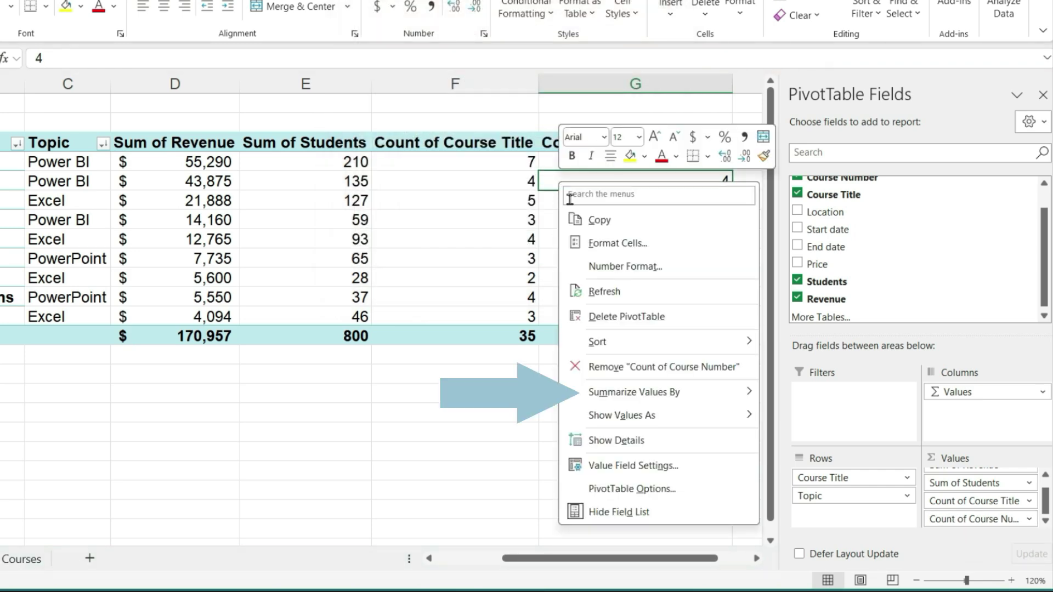
{"action": "mouse_move", "coordinate": [618, 405]}
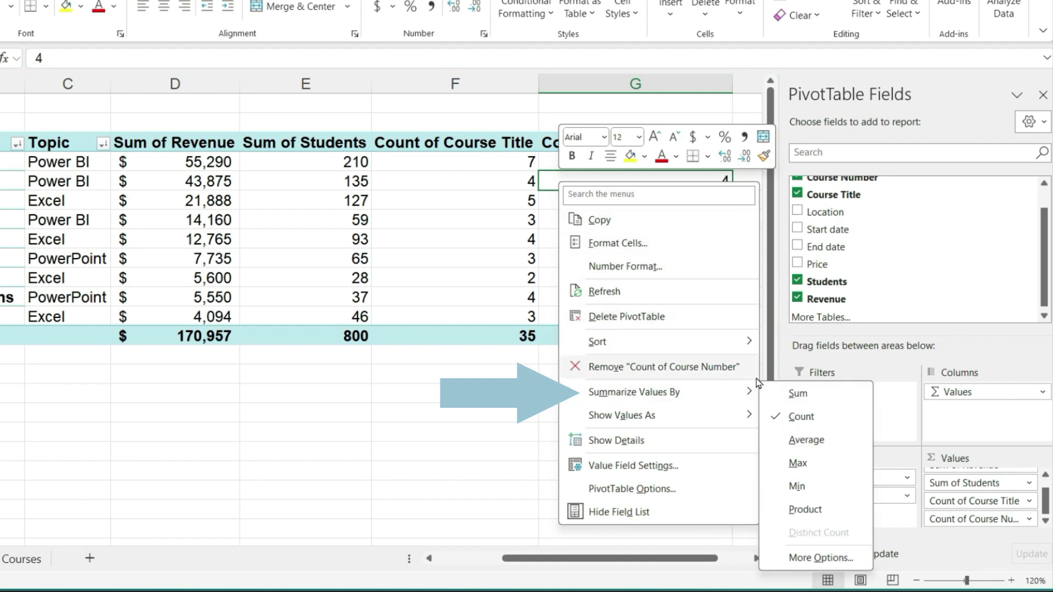
{"action": "key", "text": "Escape"}
{"action": "key", "text": "Escape"}
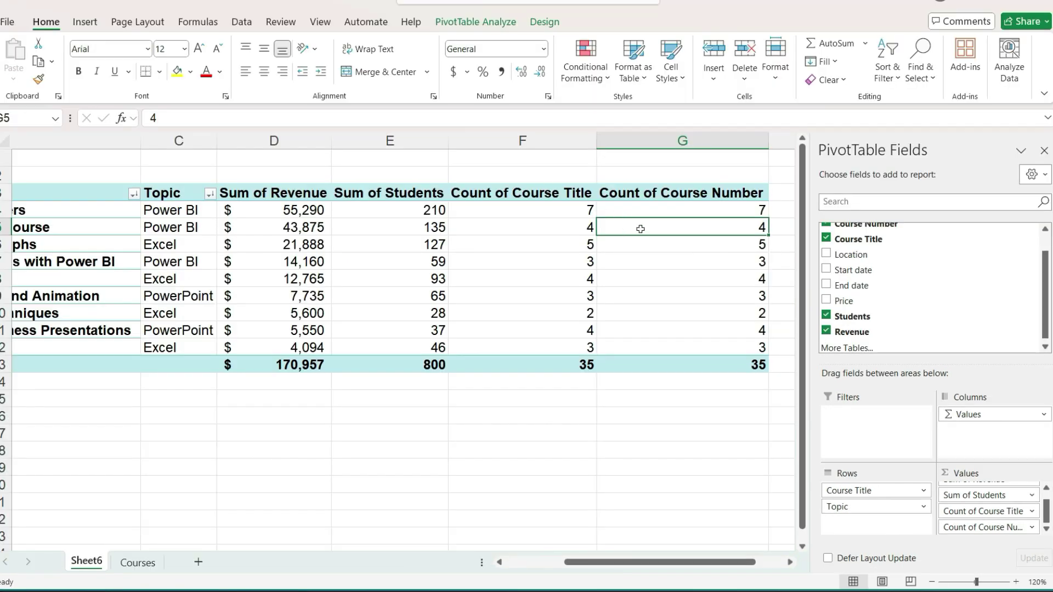
Remove Count of Course Number and Sum of Students, and add Revenue to Values again as Sum of Revenue2.
{"action": "right_click", "coordinate": [640, 228]}
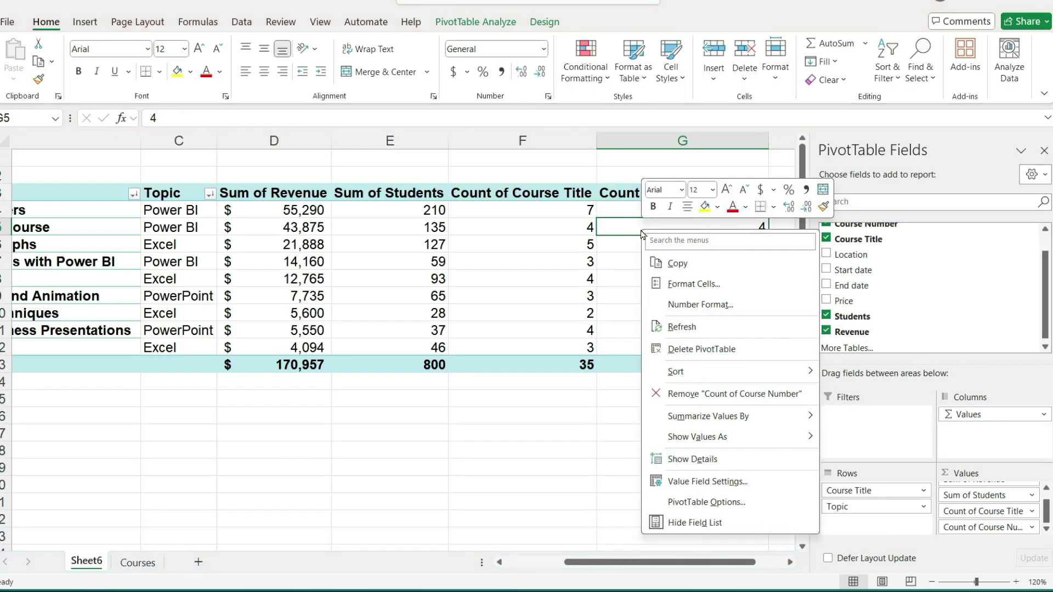
{"action": "left_click", "coordinate": [693, 394]}
{"action": "right_click", "coordinate": [723, 240]}
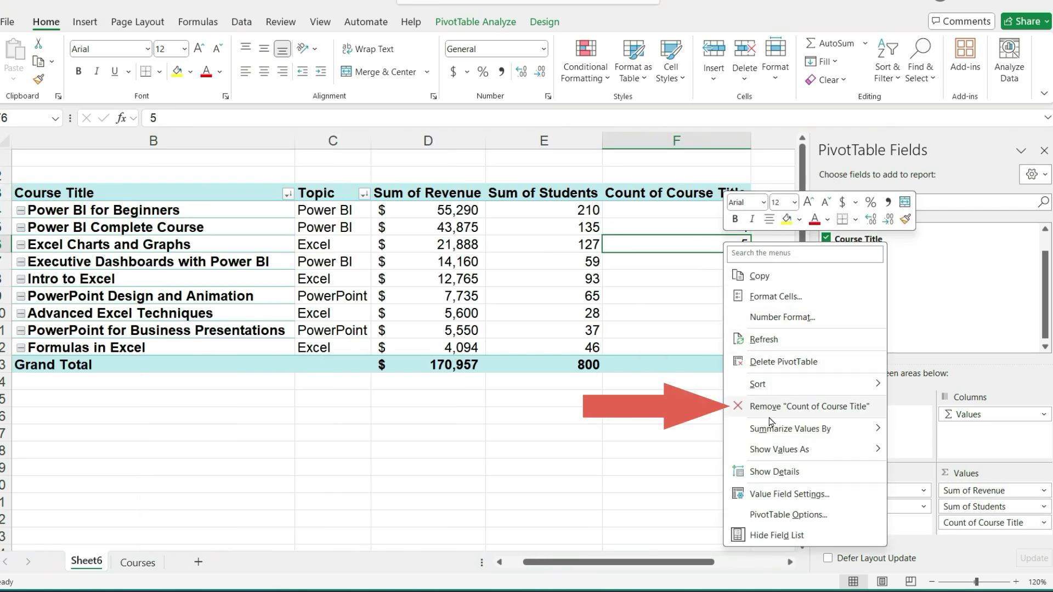
{"action": "key", "text": "Escape"}
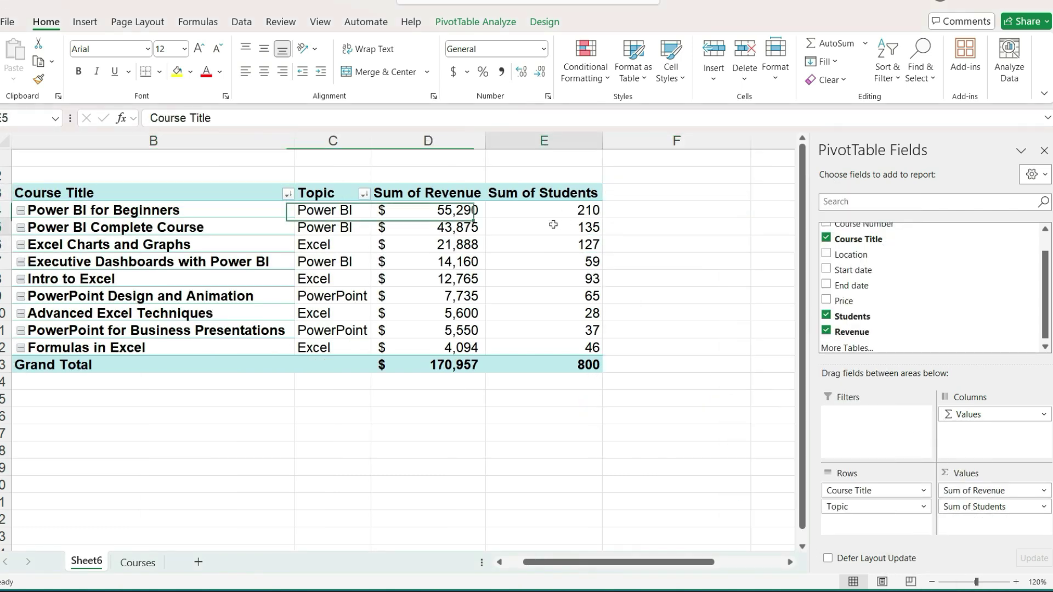
{"action": "right_click", "coordinate": [556, 223]}
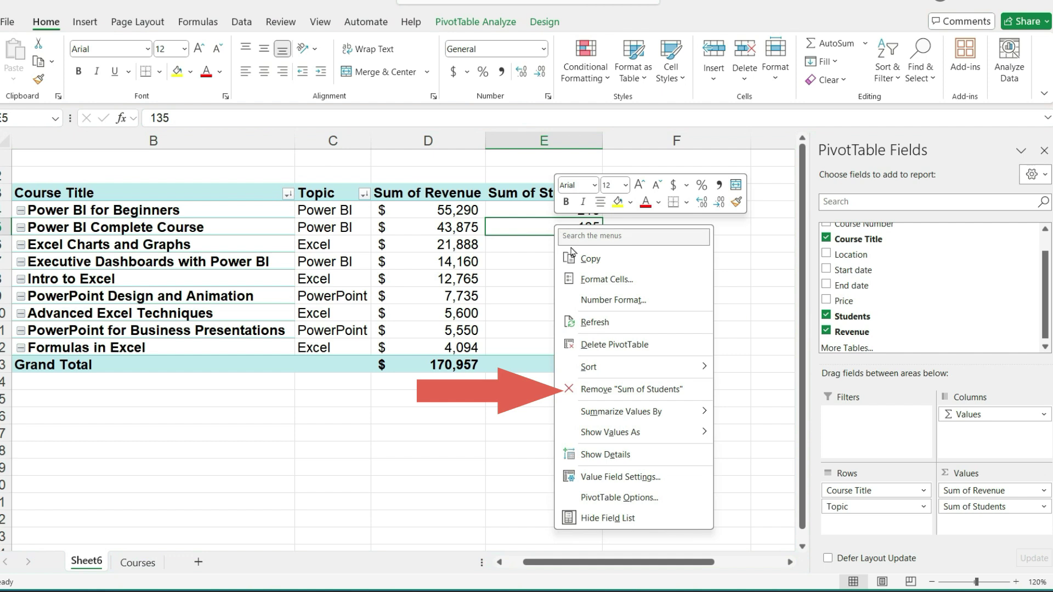
{"action": "left_click", "coordinate": [612, 388]}
{"action": "left_click", "coordinate": [429, 224]}
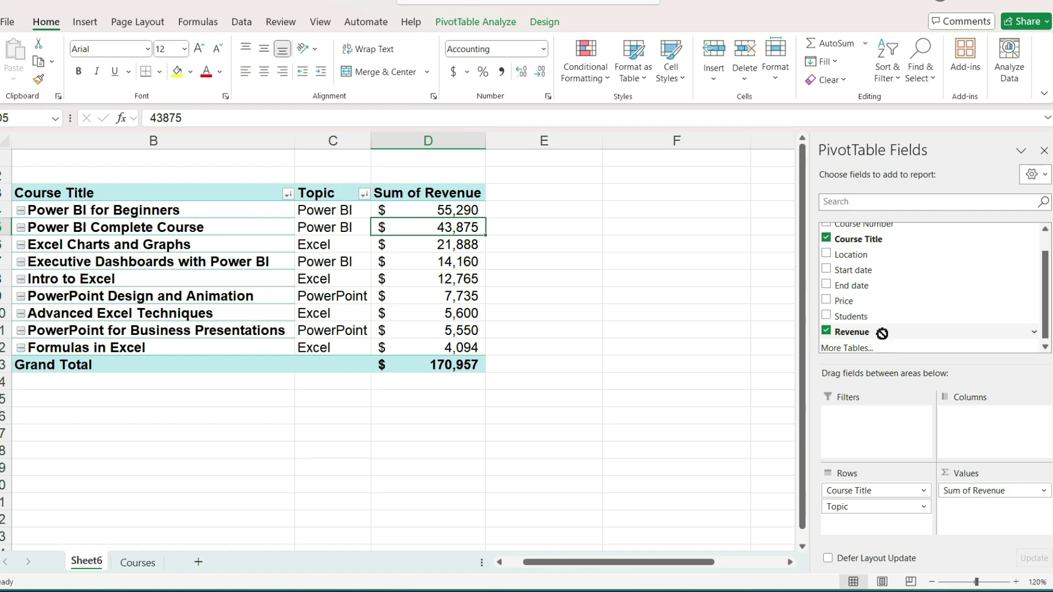
{"action": "left_click_drag", "start_coordinate": [878, 333], "coordinate": [976, 509]}
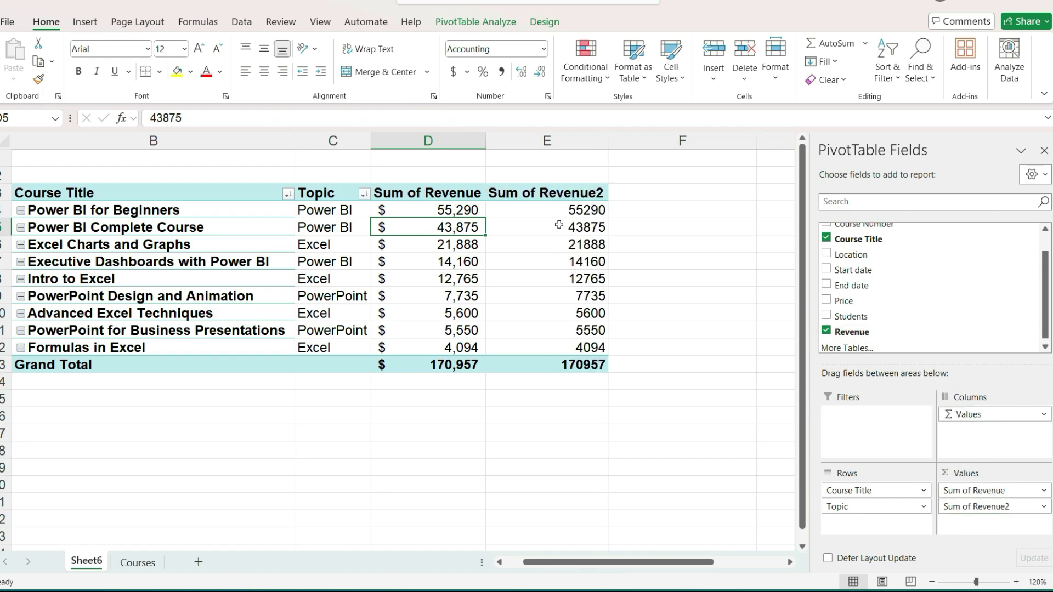
Show Sum of Revenue2 as % of Column Total and rename it '% of Revenue'.
{"action": "left_click", "coordinate": [521, 226]}
{"action": "right_click", "coordinate": [523, 228]}
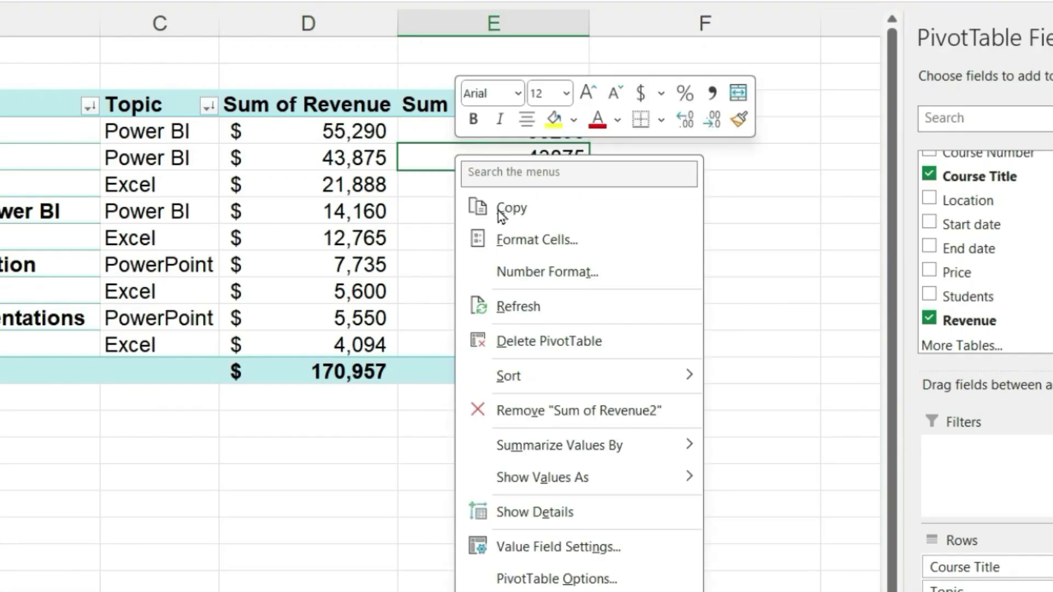
{"action": "mouse_move", "coordinate": [600, 448]}
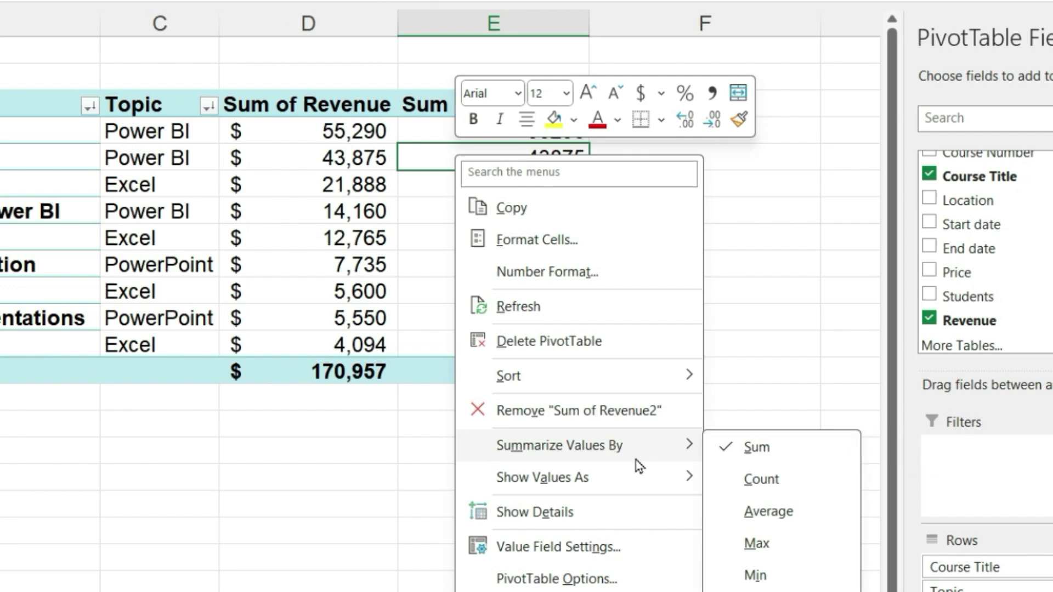
{"action": "mouse_move", "coordinate": [635, 486]}
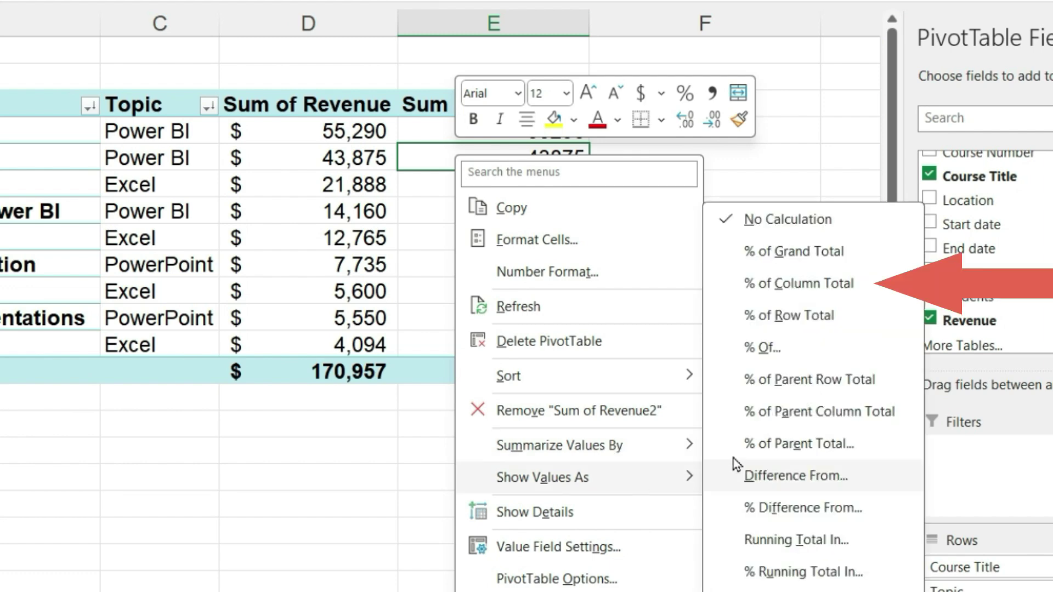
{"action": "left_click", "coordinate": [803, 298]}
{"action": "type", "text": "%"}
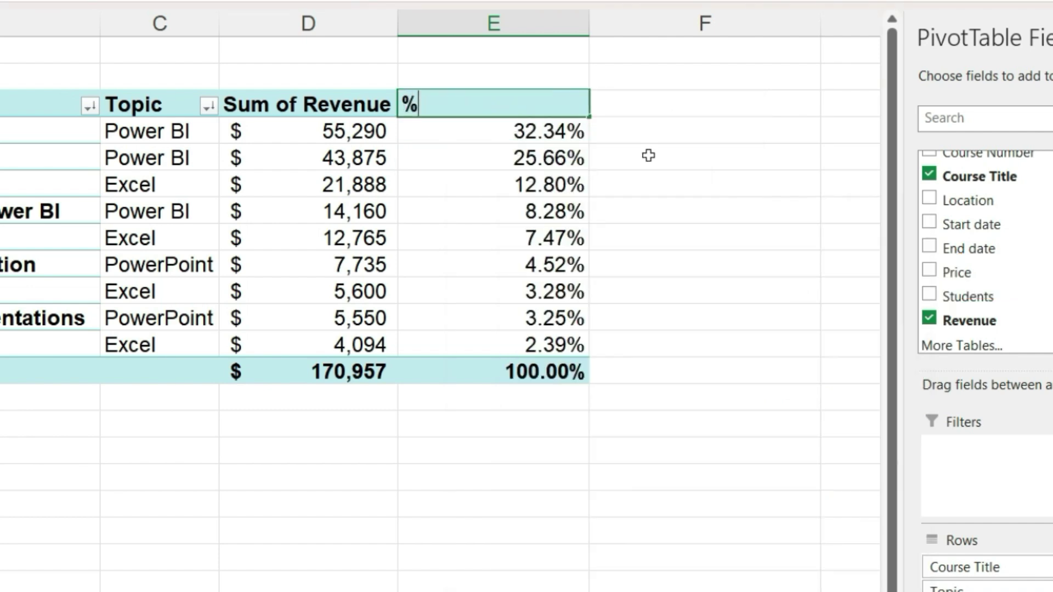
{"action": "type", "text": " of Revenue"}
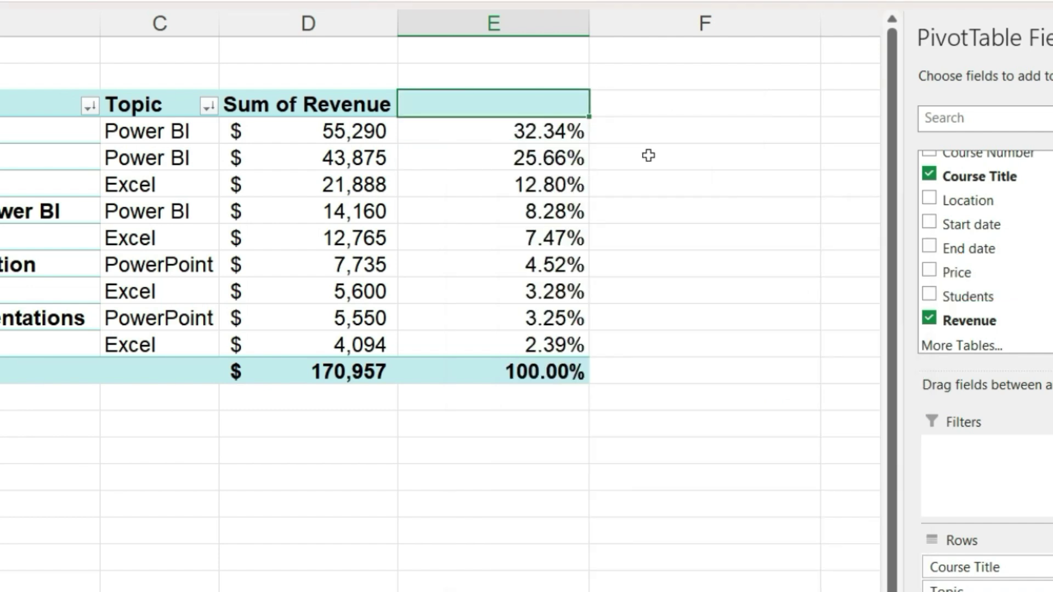
{"action": "key", "text": "Return"}
Rename the Sum of Revenue header to 'Revenue'.
{"action": "left_click", "coordinate": [315, 103]}
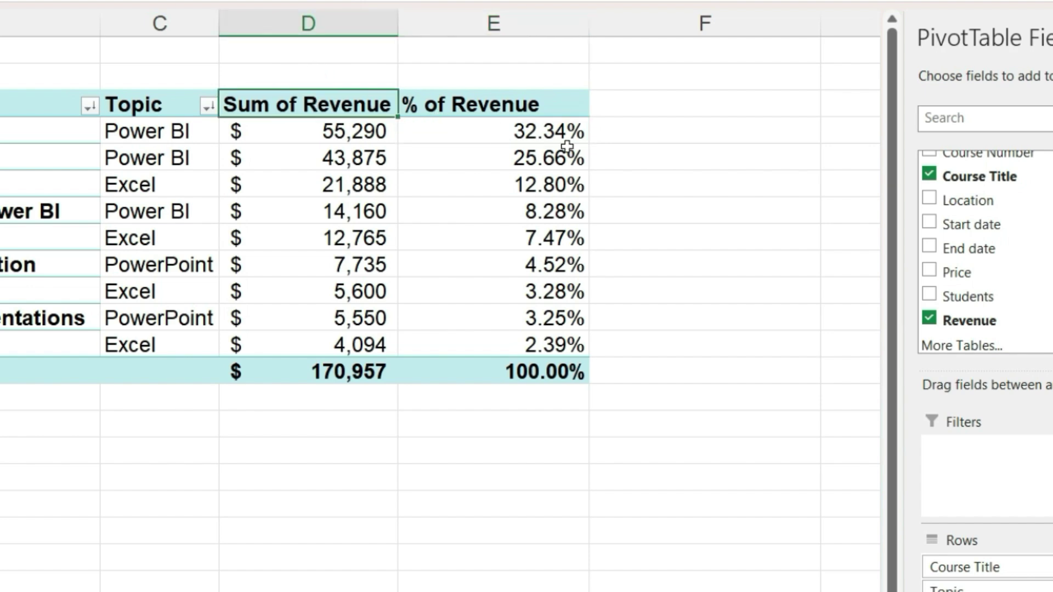
{"action": "type", "text": "Revenue"}
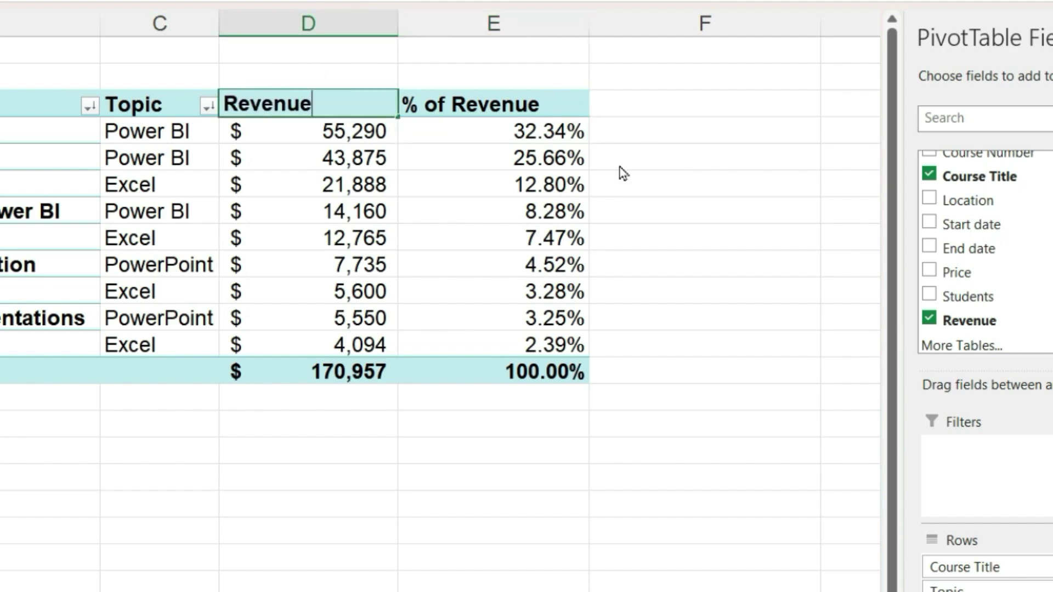
{"action": "key", "text": "Return"}
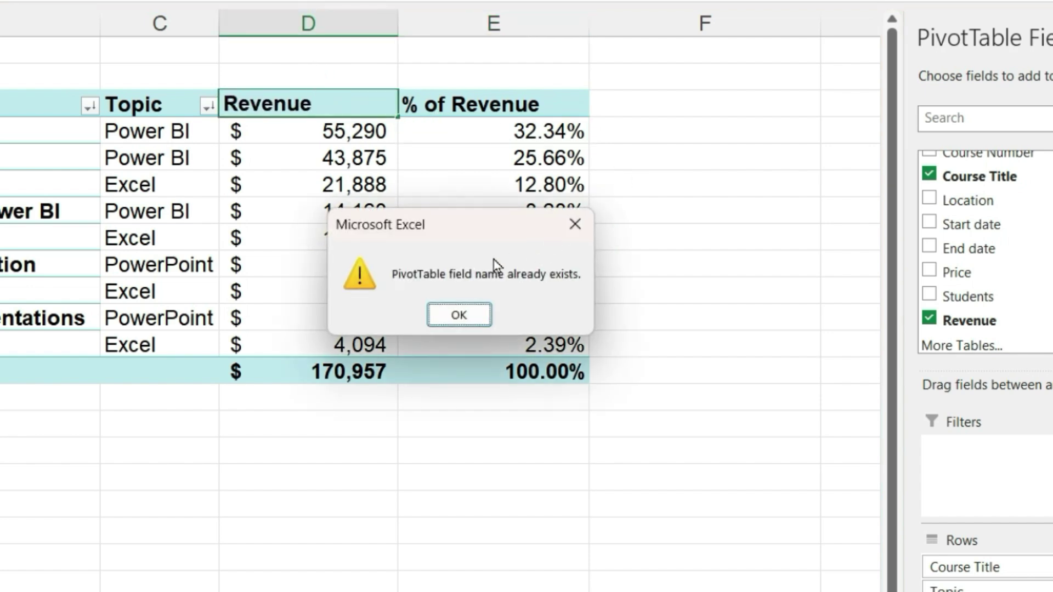
{"action": "left_click", "coordinate": [460, 314]}
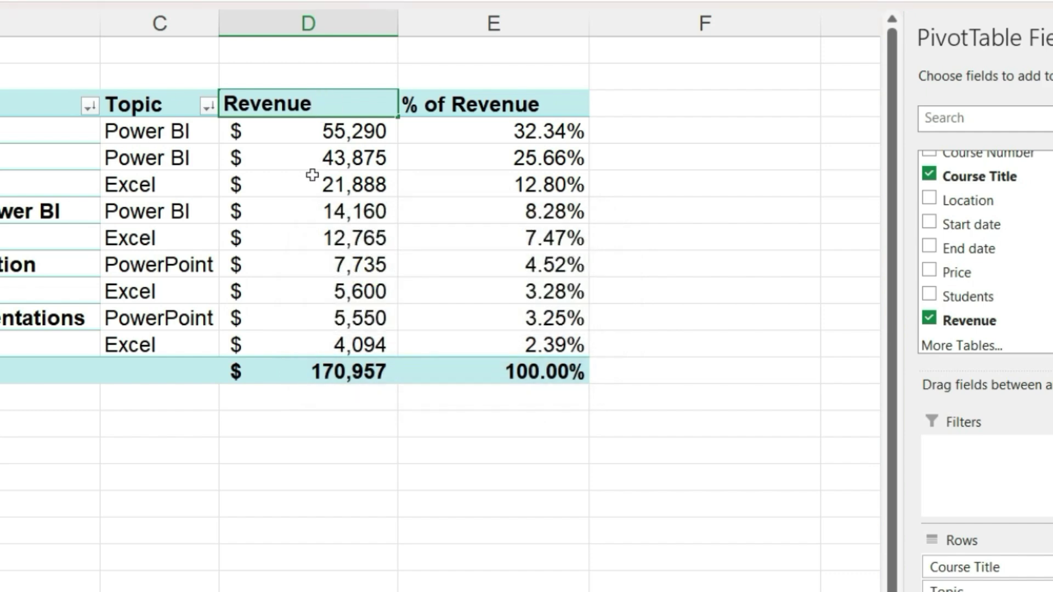
{"action": "key", "text": "Return"}
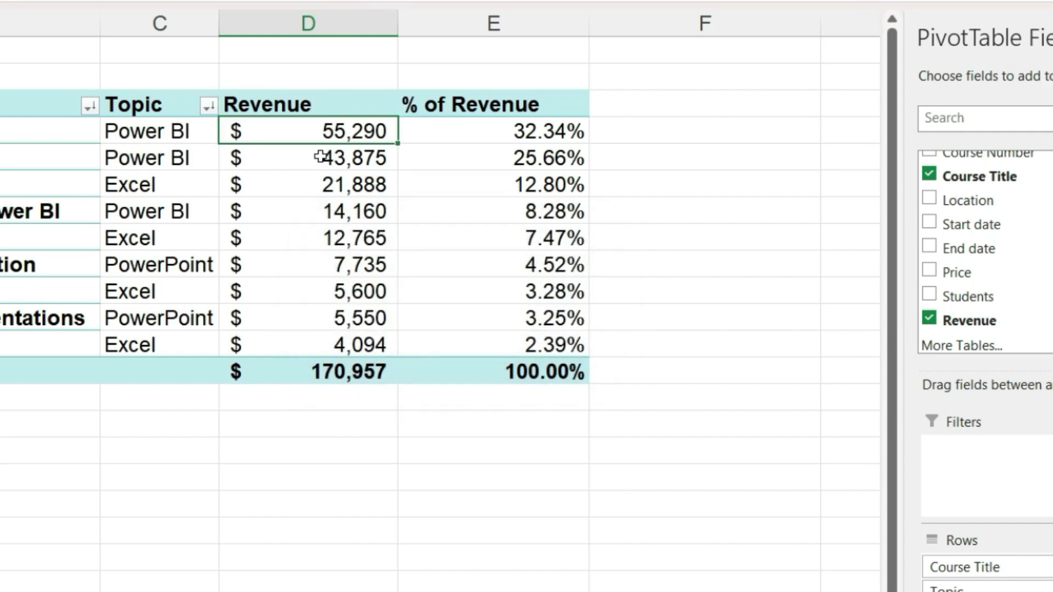
{"action": "left_click", "coordinate": [380, 97]}
{"action": "key", "text": "shift+Right"}
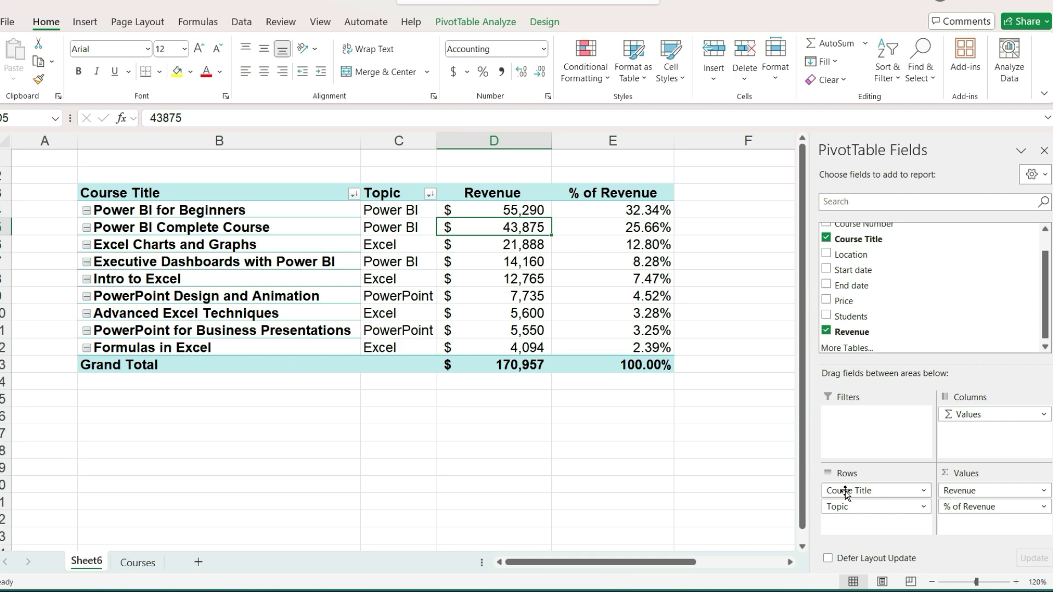
Drop Course Title from Rows and % of Revenue from Values, and put Location across columns.
{"action": "left_click_drag", "start_coordinate": [845, 492], "coordinate": [764, 459]}
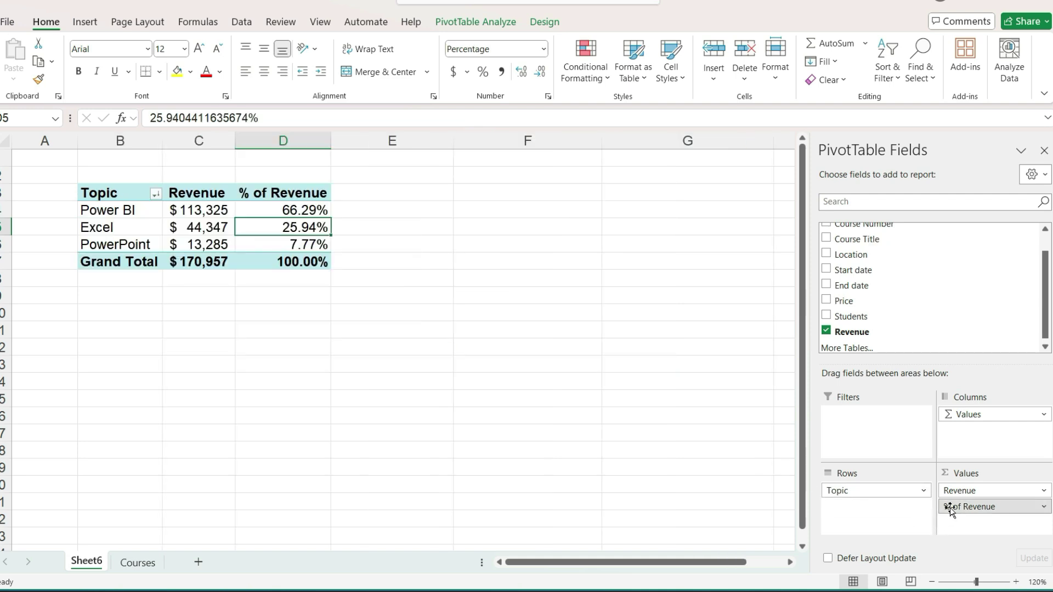
{"action": "left_click_drag", "start_coordinate": [951, 510], "coordinate": [735, 442]}
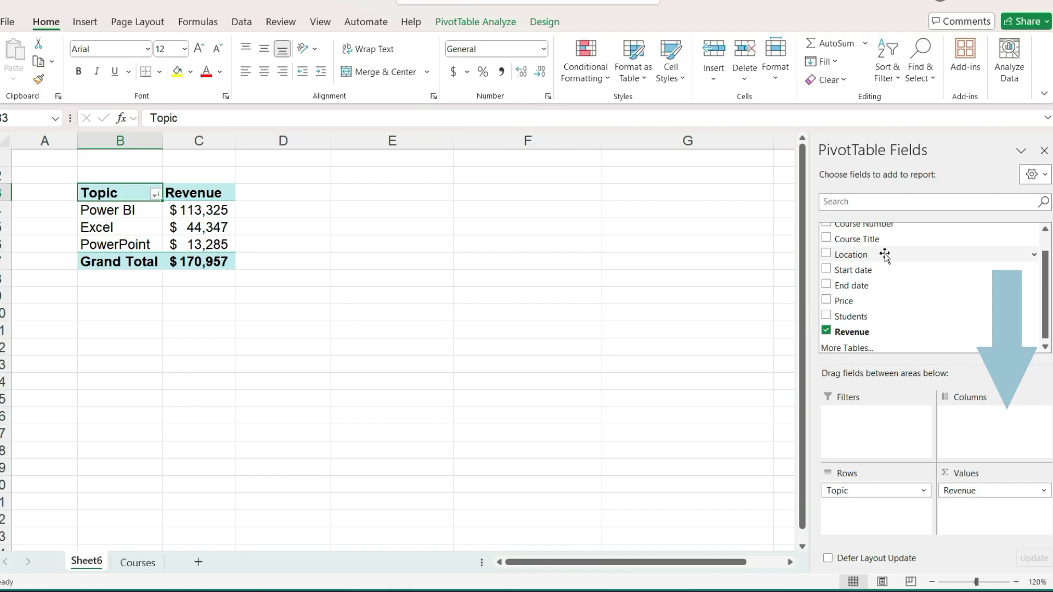
{"action": "left_click_drag", "start_coordinate": [885, 255], "coordinate": [981, 421]}
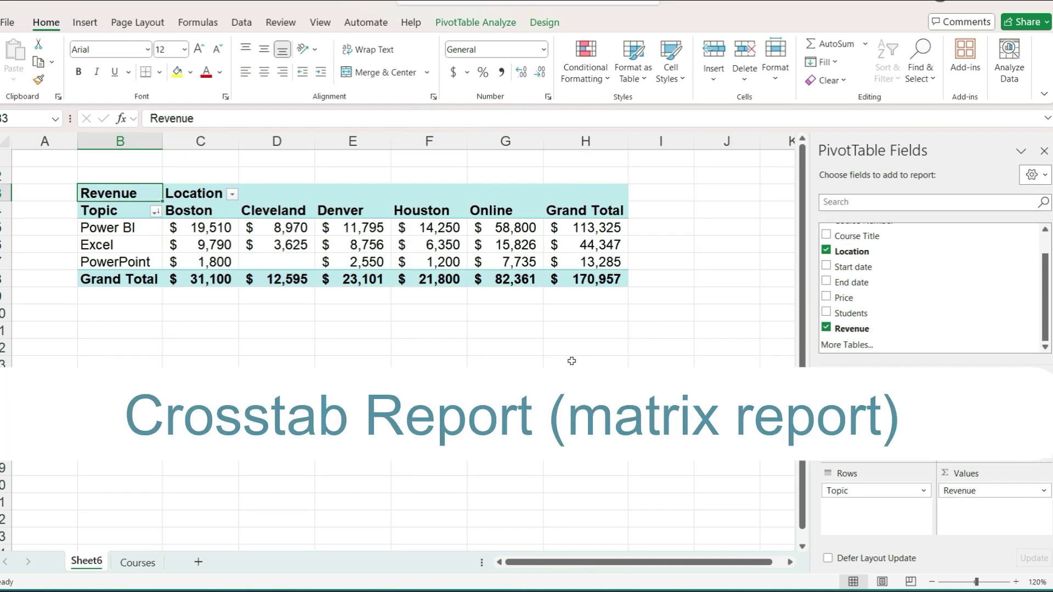
Move Location into Rows so Boston through Online run down and topics run across.
{"action": "left_click", "coordinate": [277, 262]}
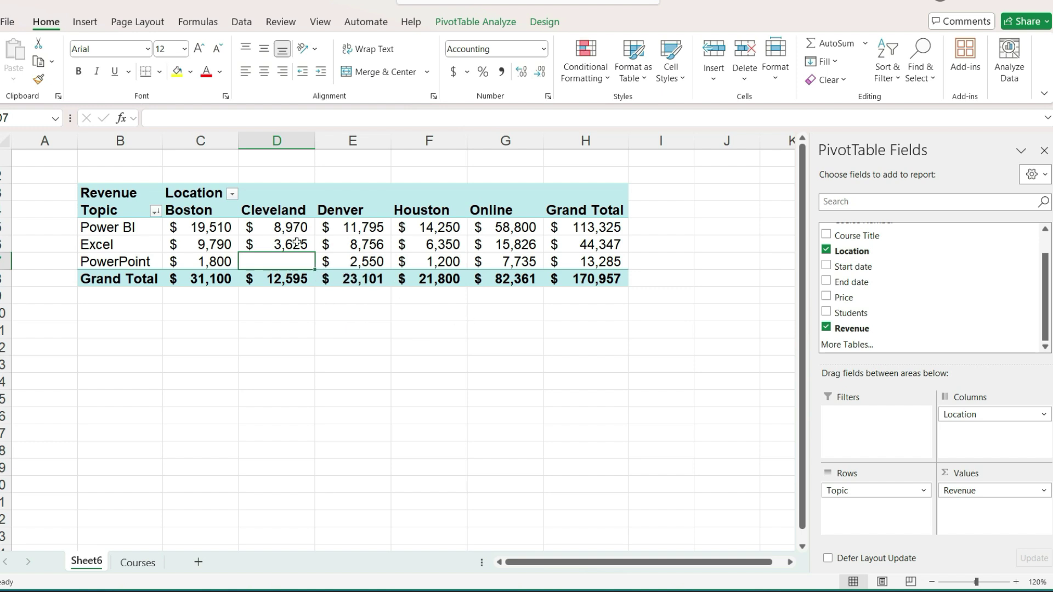
{"action": "left_click_drag", "start_coordinate": [230, 214], "coordinate": [470, 208]}
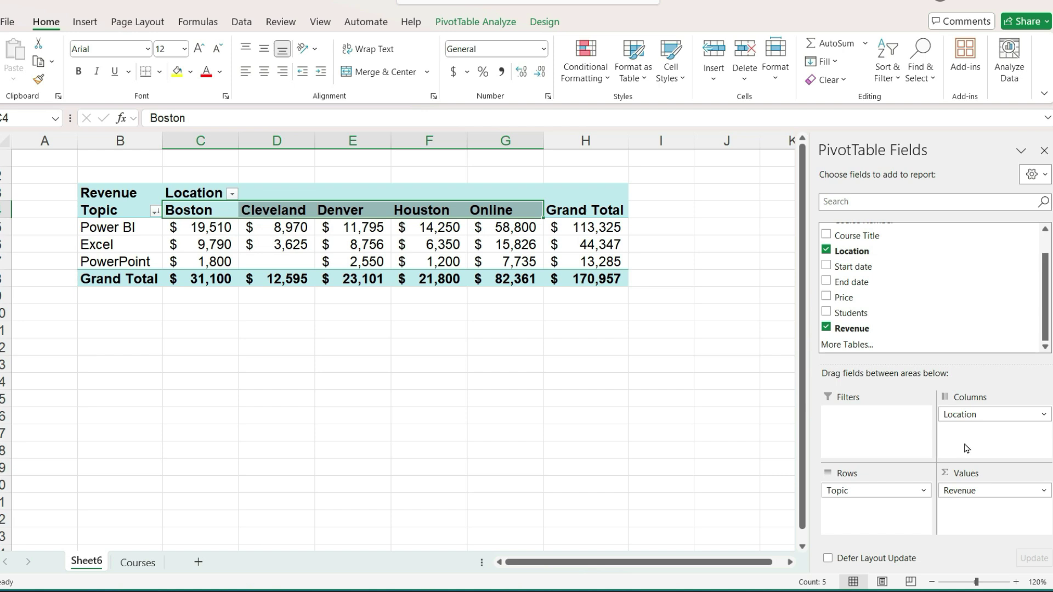
{"action": "left_click_drag", "start_coordinate": [983, 416], "coordinate": [970, 441]}
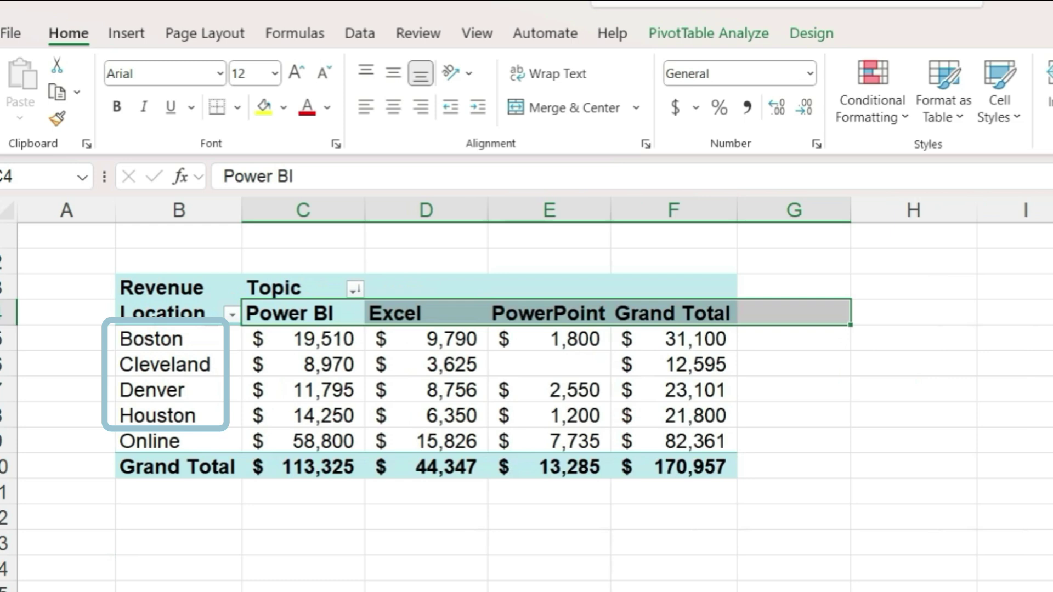
Set the PivotTable report layout to Outline Form with Do Not Repeat Item Labels.
{"action": "left_click_drag", "start_coordinate": [153, 339], "coordinate": [634, 414]}
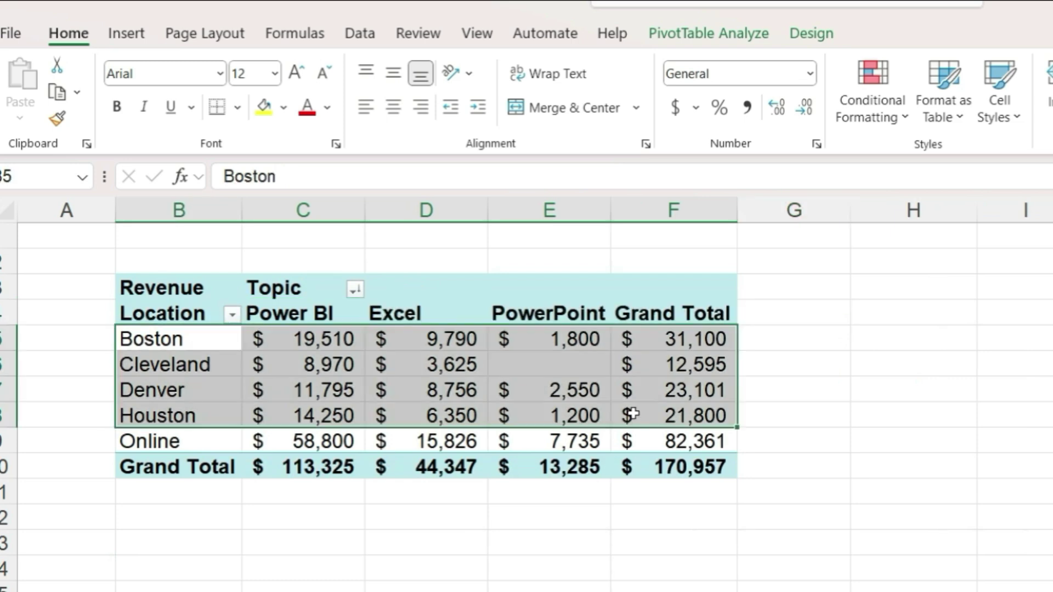
{"action": "left_click_drag", "start_coordinate": [154, 441], "coordinate": [633, 441]}
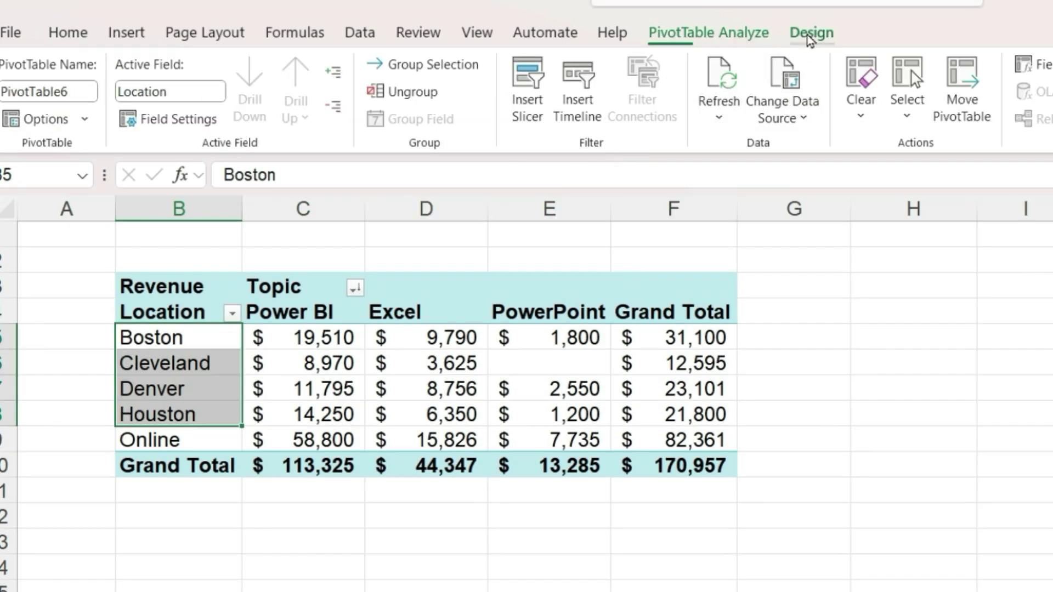
{"action": "left_click", "coordinate": [810, 34]}
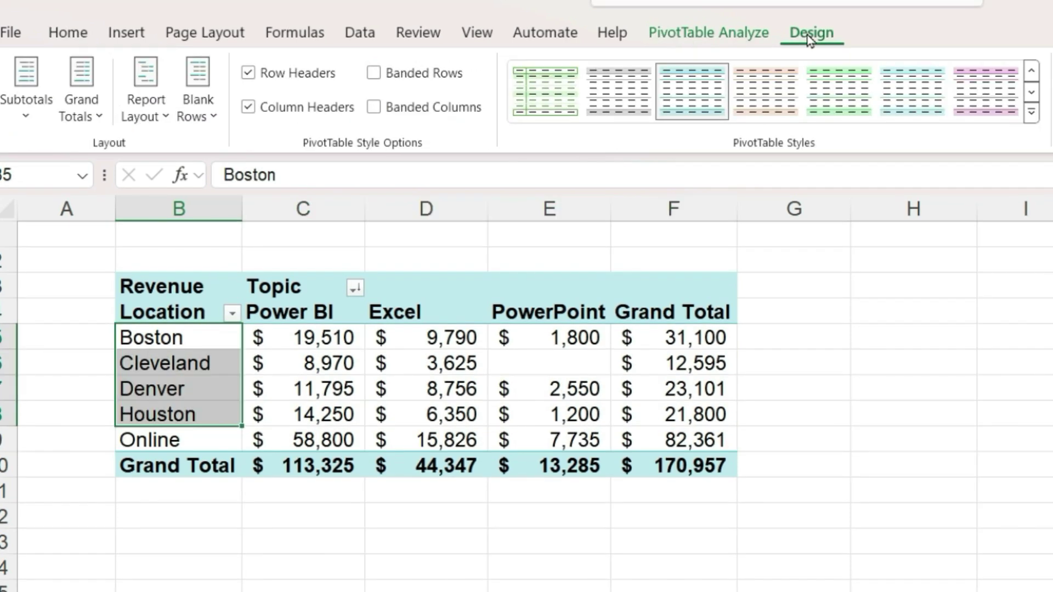
{"action": "left_click", "coordinate": [156, 117]}
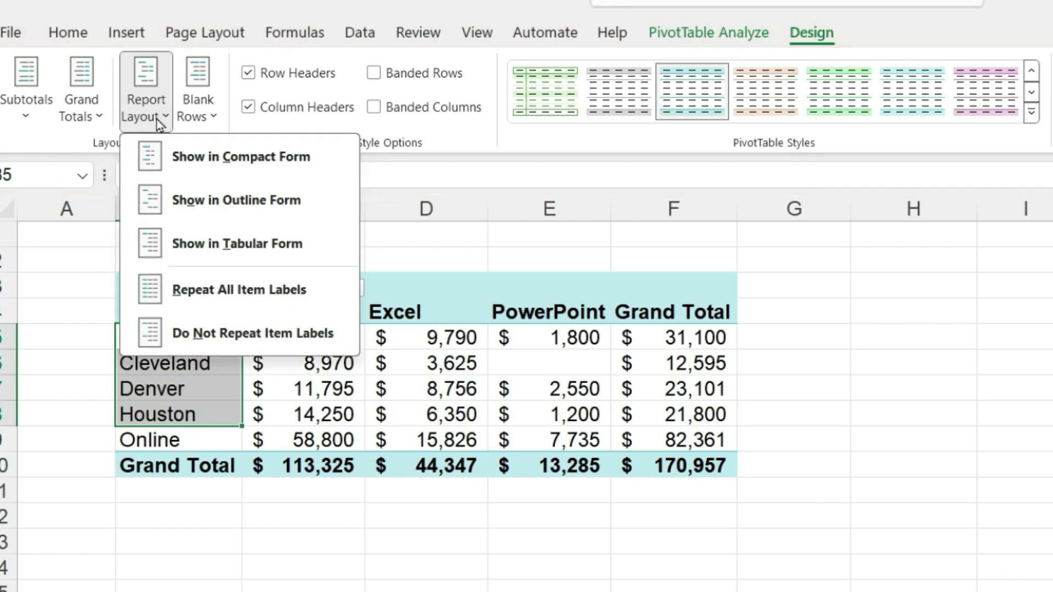
{"action": "left_click", "coordinate": [325, 199]}
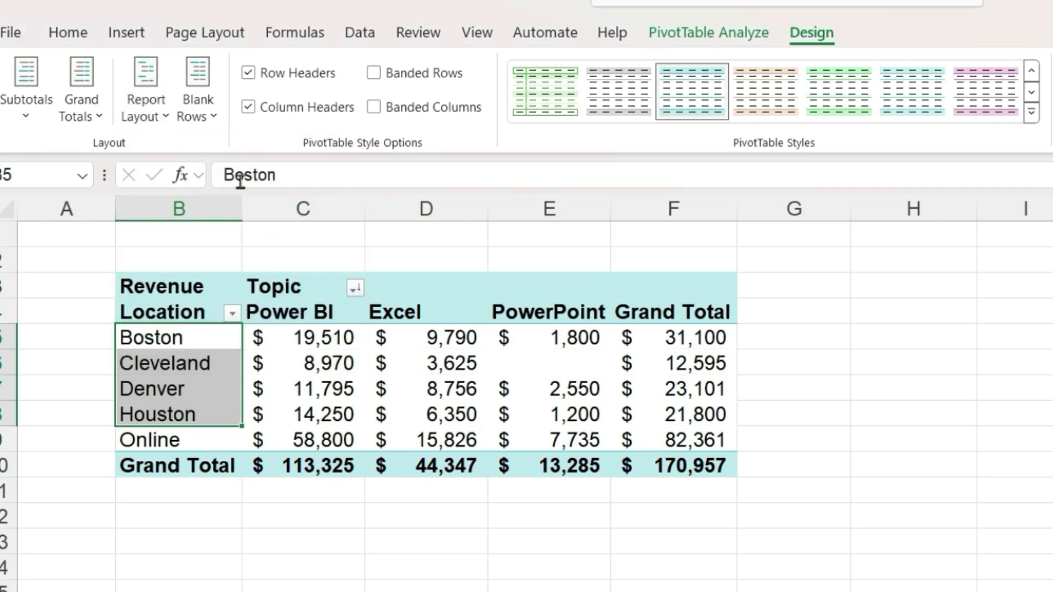
{"action": "left_click", "coordinate": [166, 119]}
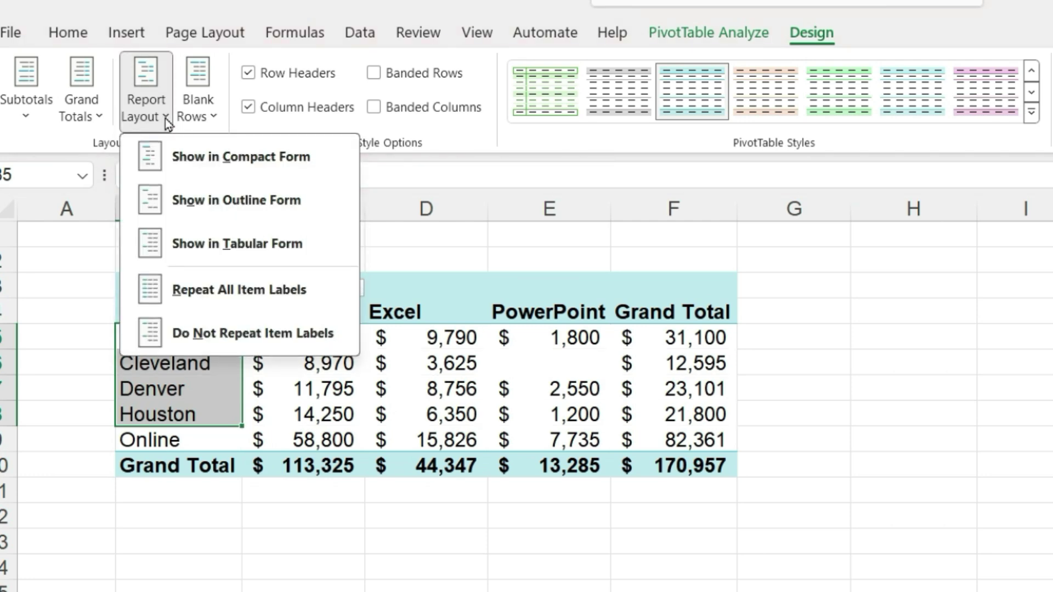
{"action": "left_click", "coordinate": [340, 335]}
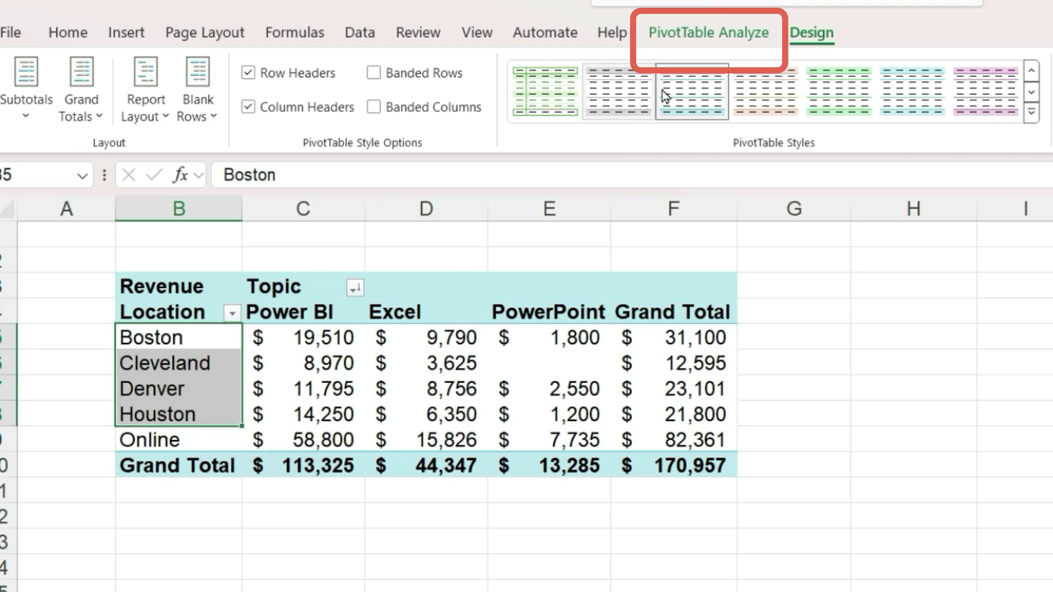
Group Boston, Cleveland, Denver and Houston into a group named 'Classroom'.
{"action": "left_click", "coordinate": [692, 38]}
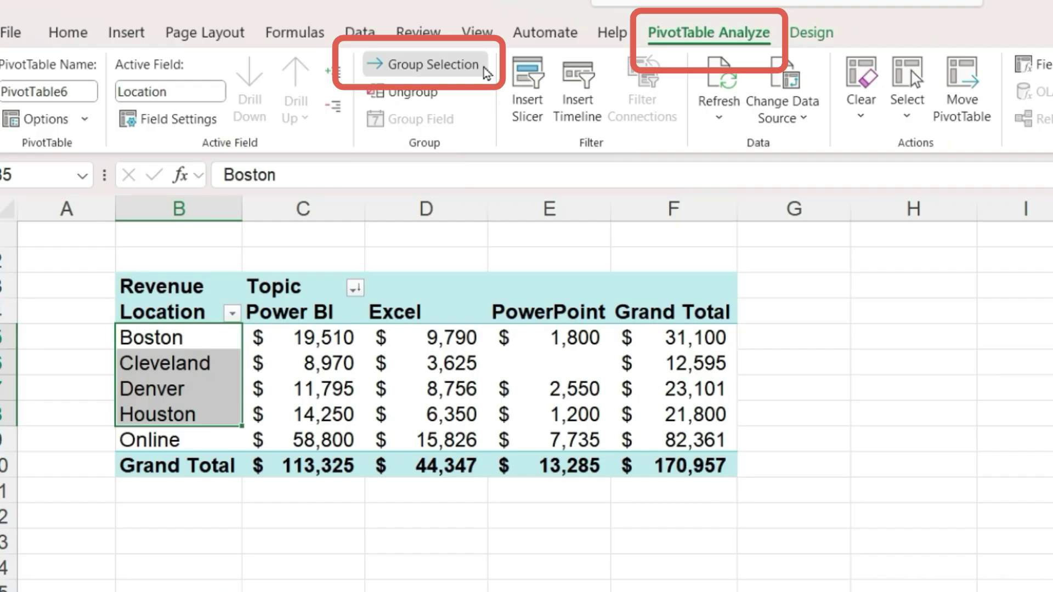
{"action": "left_click", "coordinate": [406, 114]}
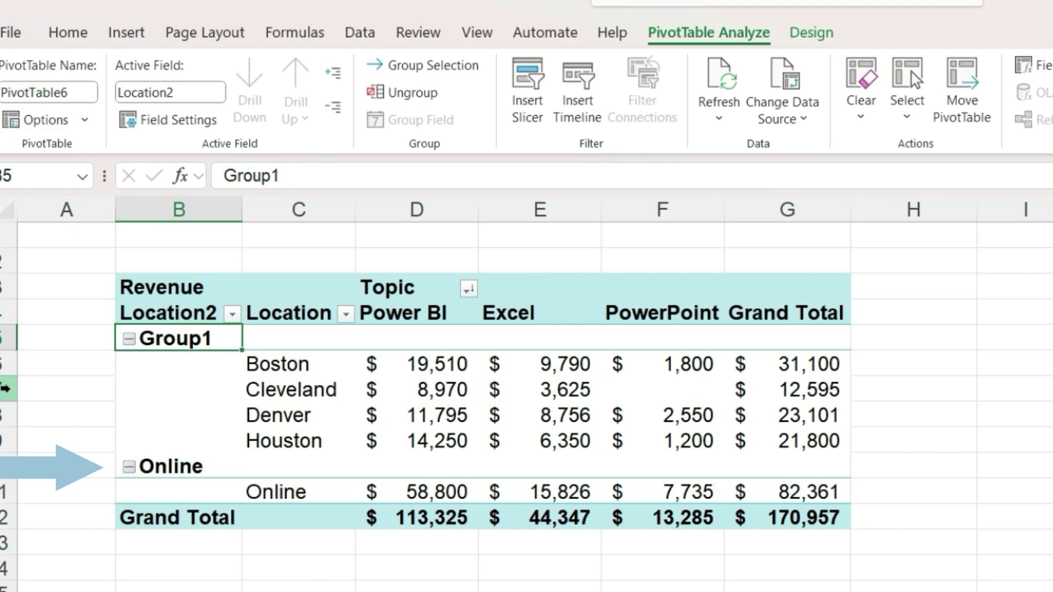
{"action": "type", "text": "Classroom"}
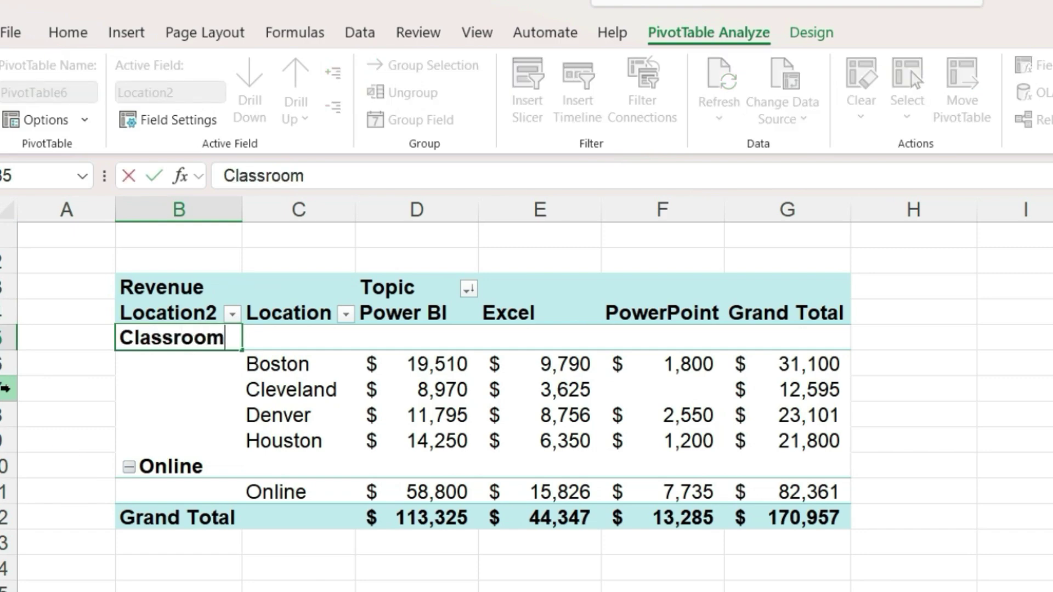
{"action": "key", "text": "Return"}
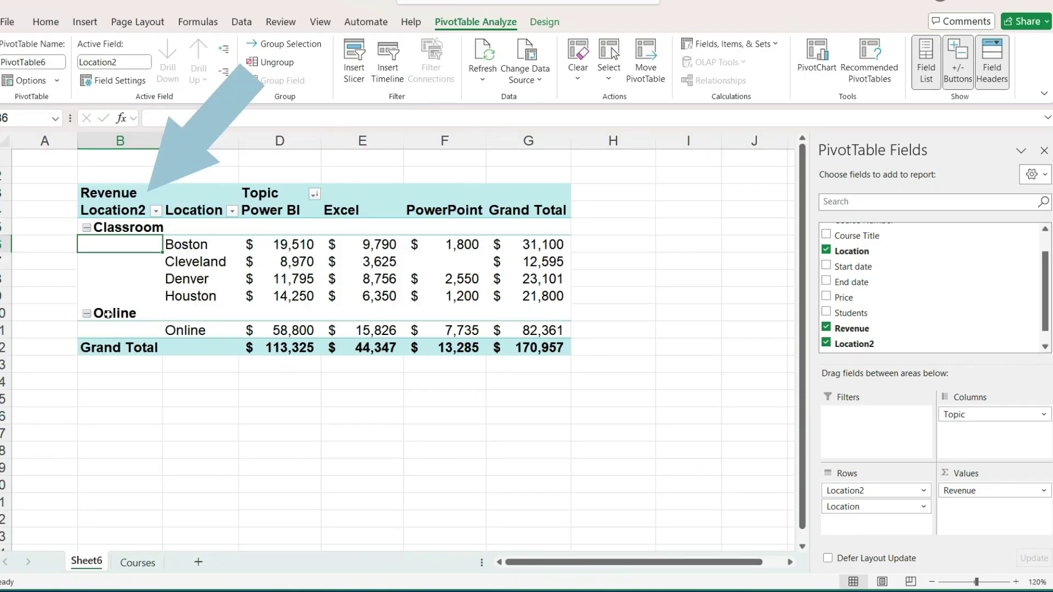
{"action": "left_click", "coordinate": [107, 314]}
Rename the Location2 field to 'Delivery Method', widen column B, then remove the field.
{"action": "left_click_drag", "start_coordinate": [162, 141], "coordinate": [190, 141]}
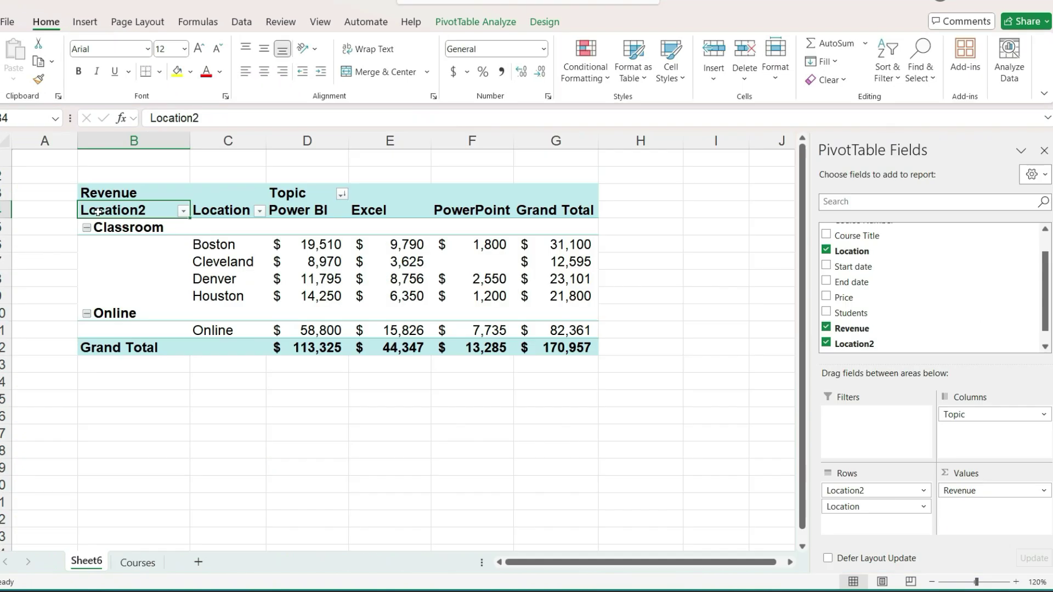
{"action": "type", "text": "D"}
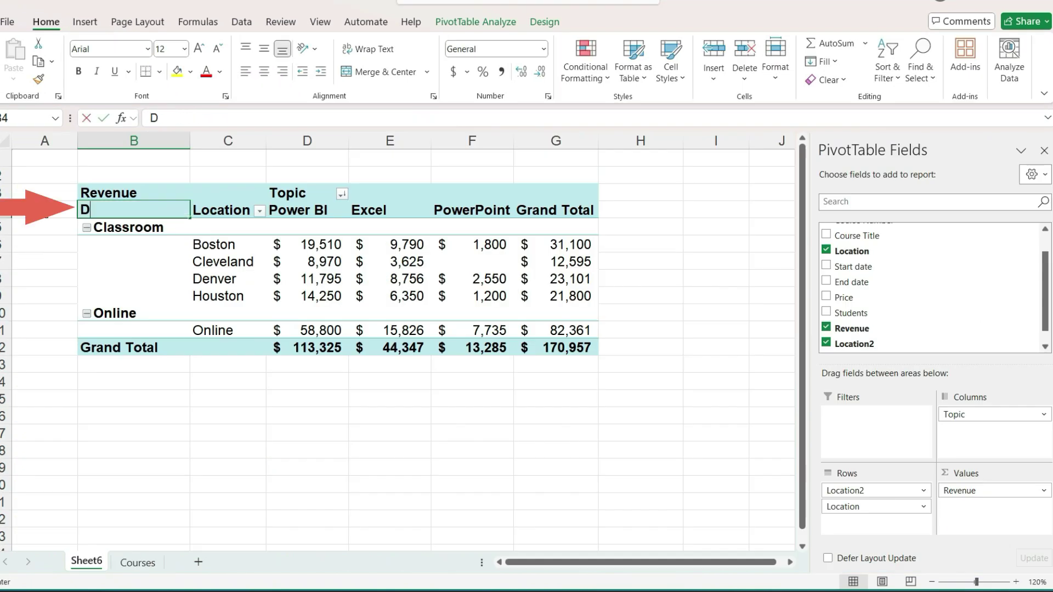
{"action": "type", "text": "elivery Method"}
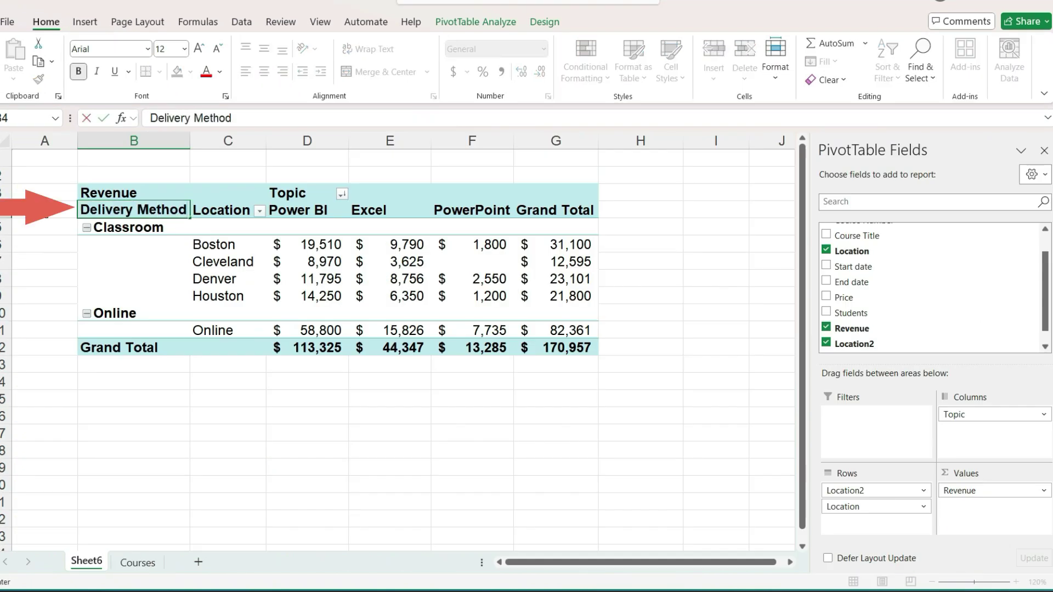
{"action": "key", "text": "Return"}
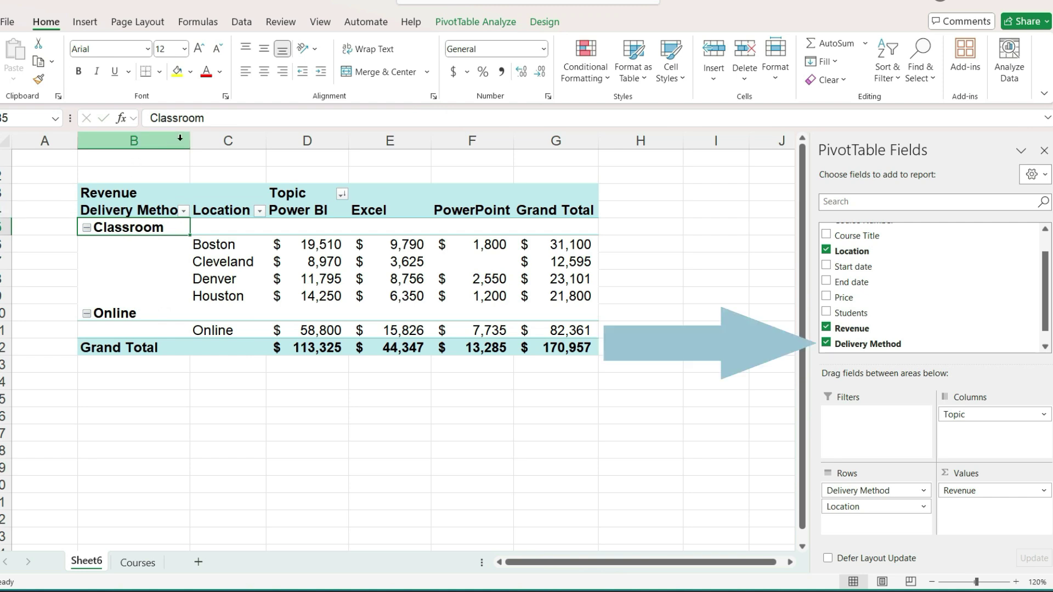
{"action": "left_click_drag", "start_coordinate": [190, 141], "coordinate": [223, 141]}
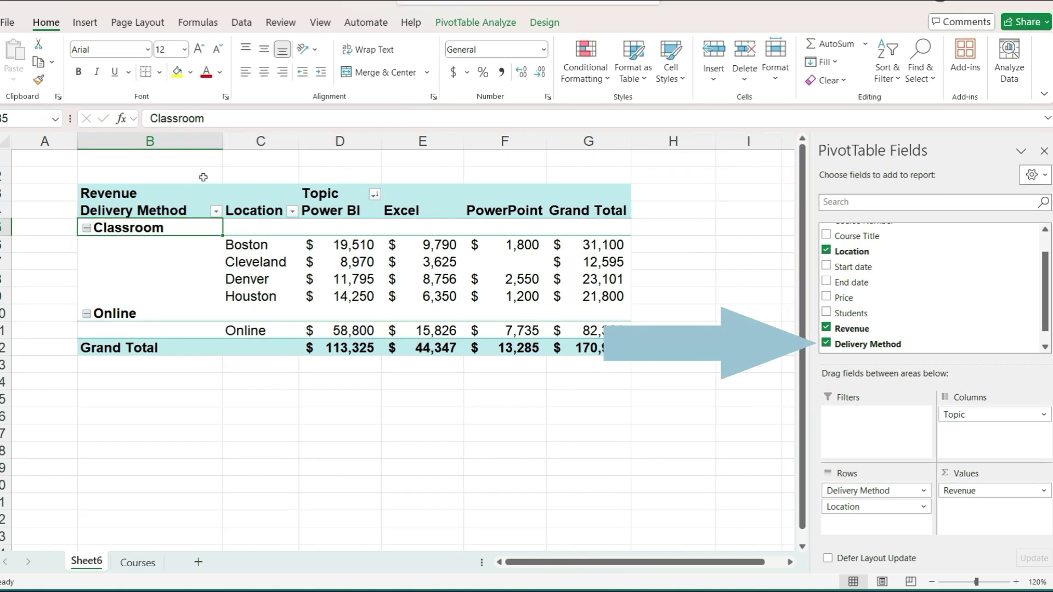
{"action": "right_click", "coordinate": [141, 229]}
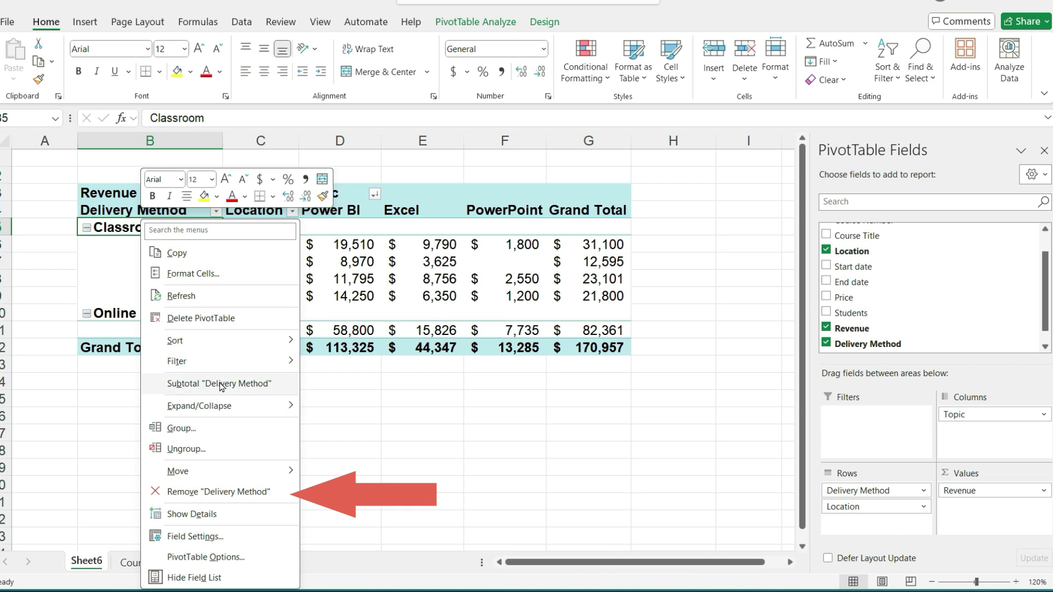
{"action": "left_click", "coordinate": [283, 496]}
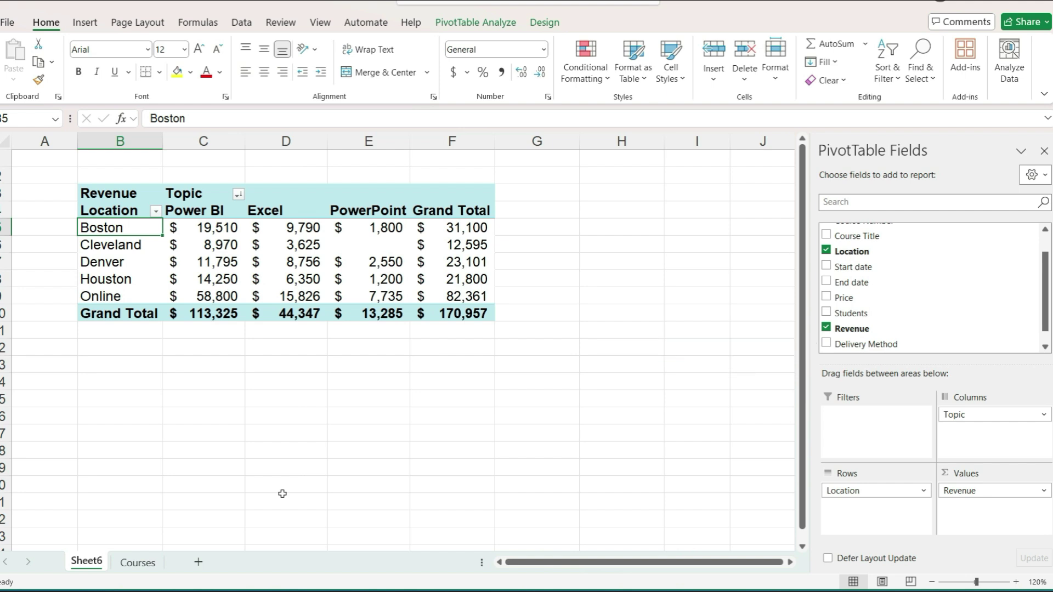
Replace Location with Topic in Rows and put Delivery Method across the columns.
{"action": "left_click_drag", "start_coordinate": [859, 491], "coordinate": [706, 450]}
{"action": "left_click_drag", "start_coordinate": [985, 414], "coordinate": [872, 491]}
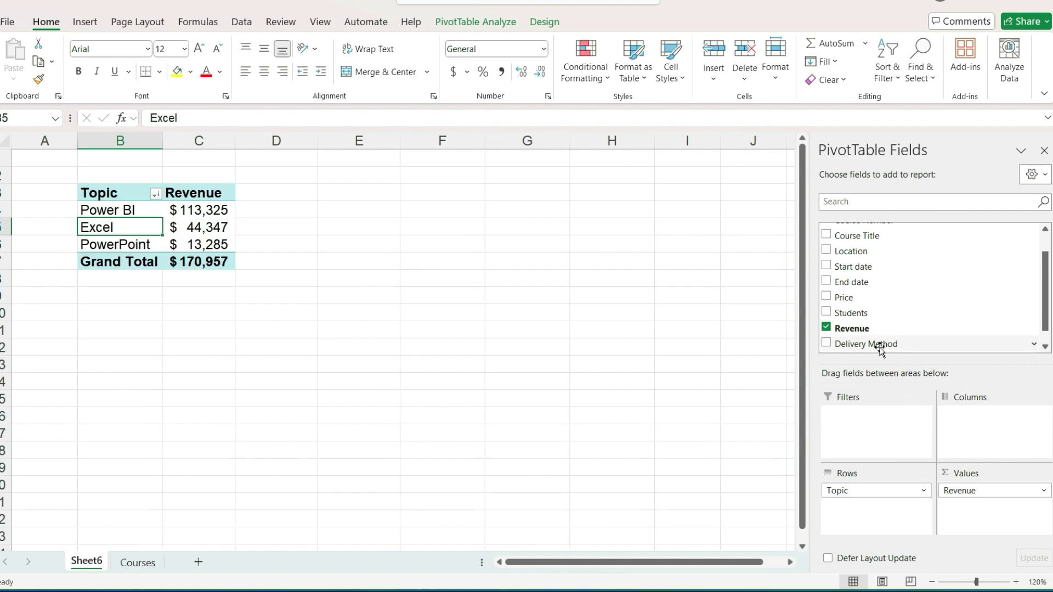
{"action": "left_click_drag", "start_coordinate": [877, 345], "coordinate": [989, 426]}
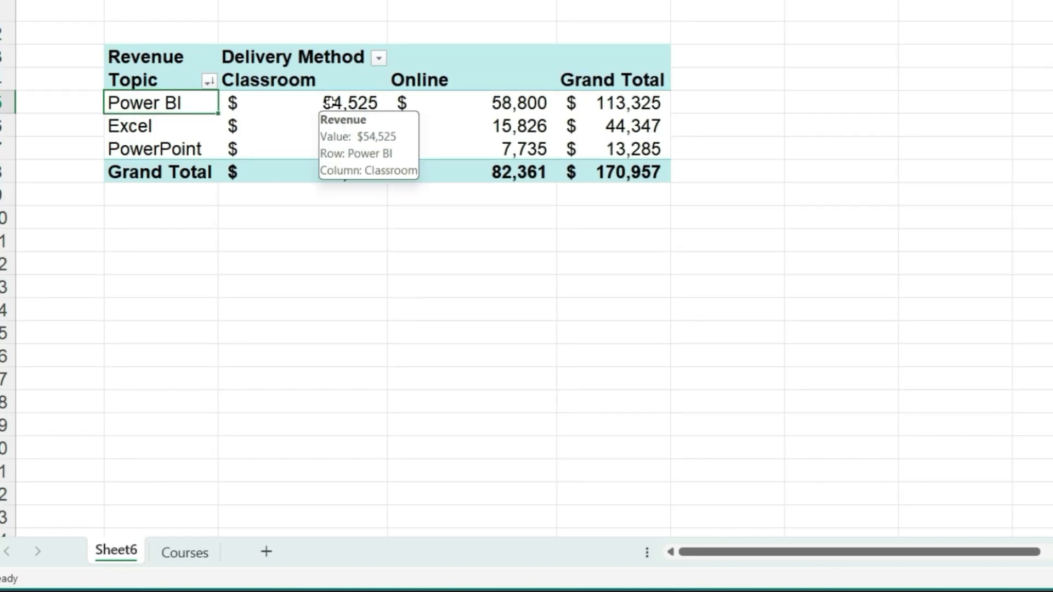
Show revenue as % of Row Total, e.g. Excel Classroom 64.31%, Online 35.69%.
{"action": "right_click", "coordinate": [328, 102]}
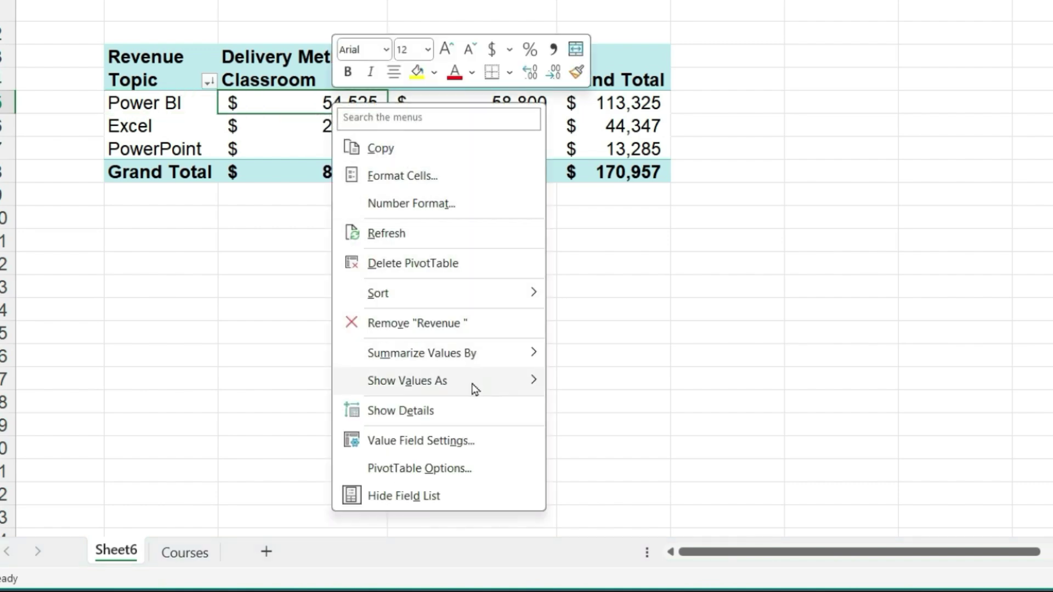
{"action": "mouse_move", "coordinate": [475, 388]}
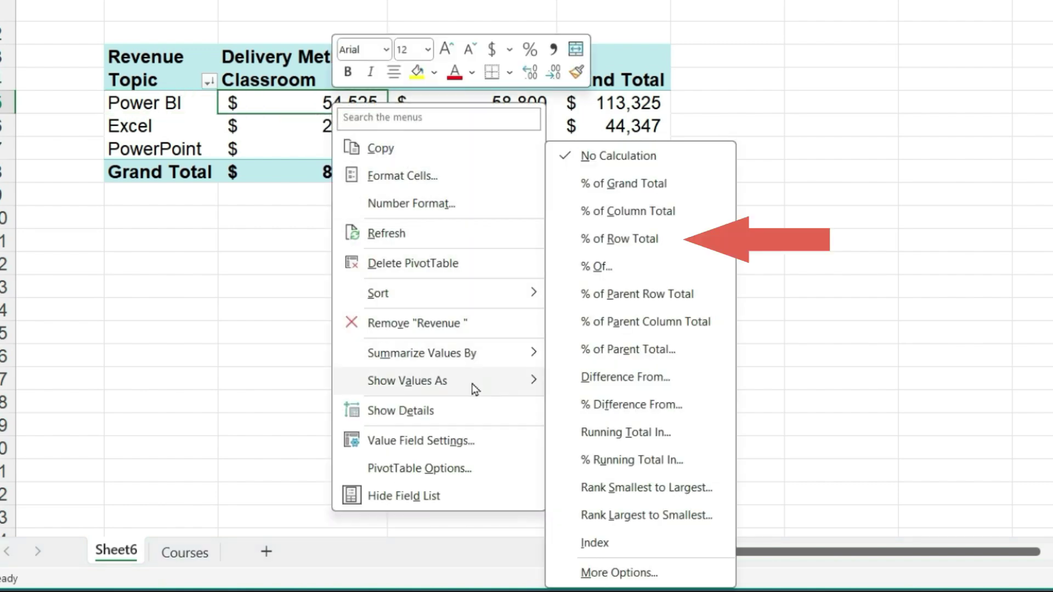
{"action": "left_click", "coordinate": [600, 248]}
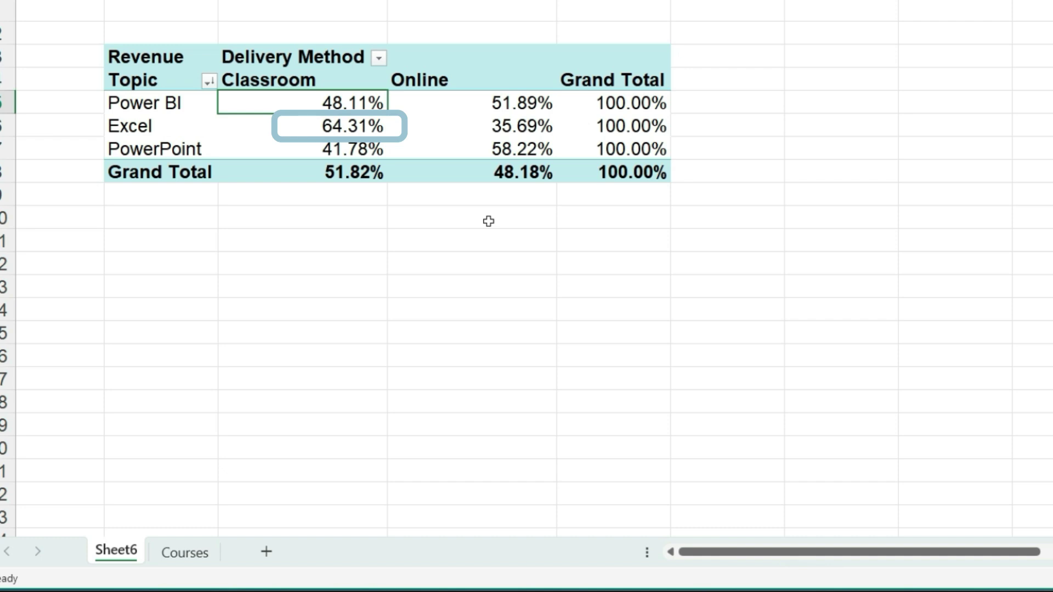
Switch revenue values back to No Calculation so dollar amounts show.
{"action": "key", "text": "Down"}
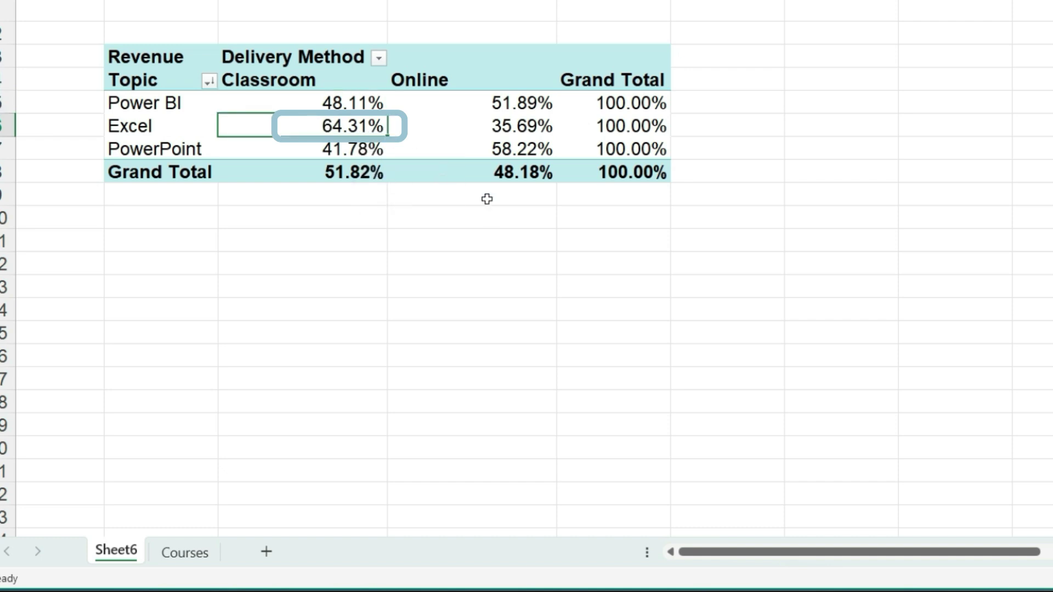
{"action": "right_click", "coordinate": [341, 126]}
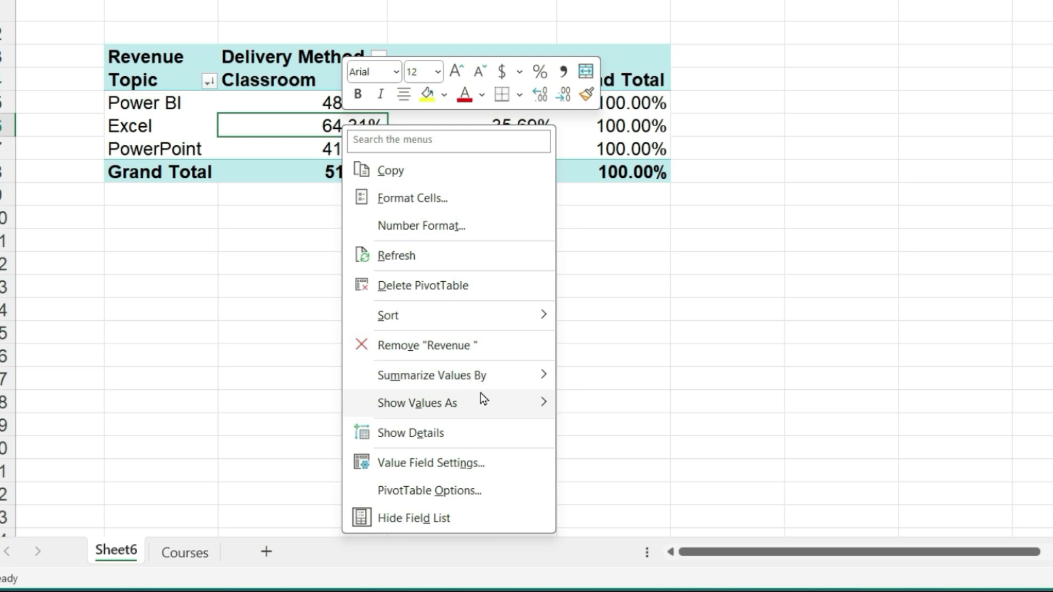
{"action": "mouse_move", "coordinate": [481, 401]}
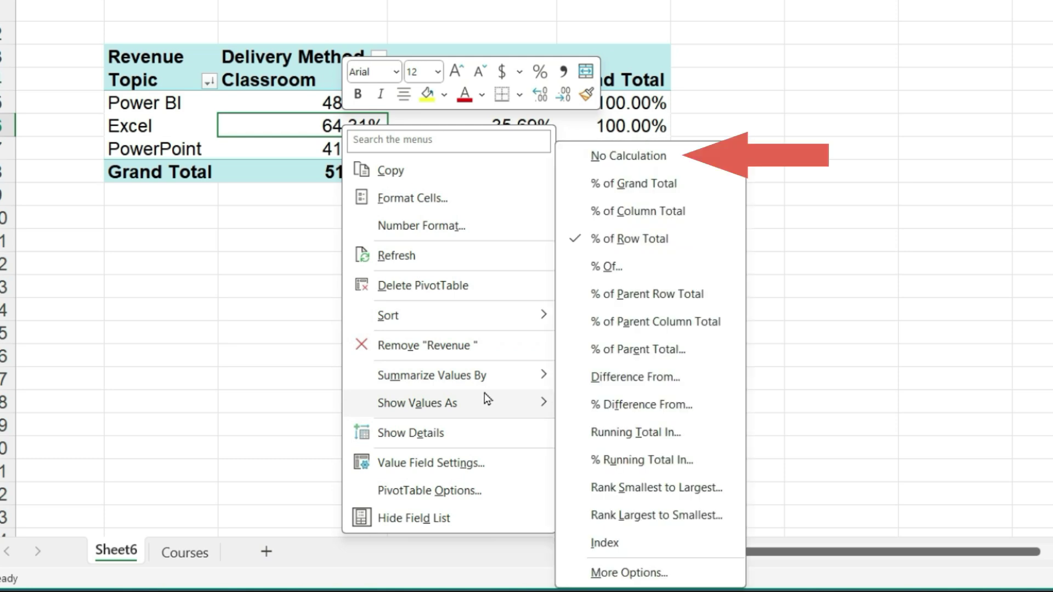
{"action": "left_click", "coordinate": [646, 166]}
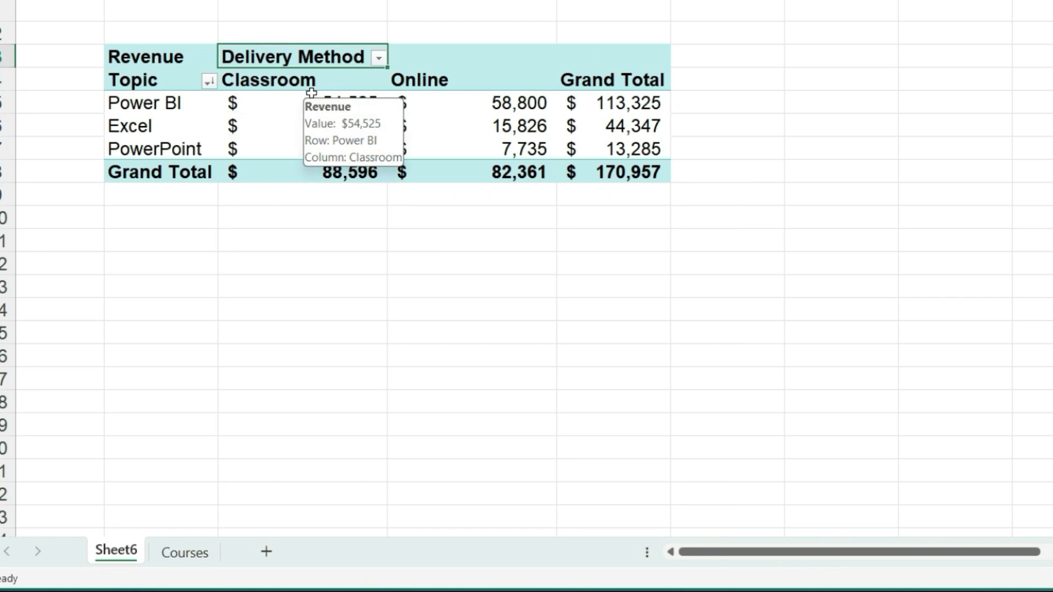
Ungroup Delivery Method back into the Boston through Online location columns.
{"action": "left_click", "coordinate": [312, 55]}
{"action": "right_click", "coordinate": [311, 55]}
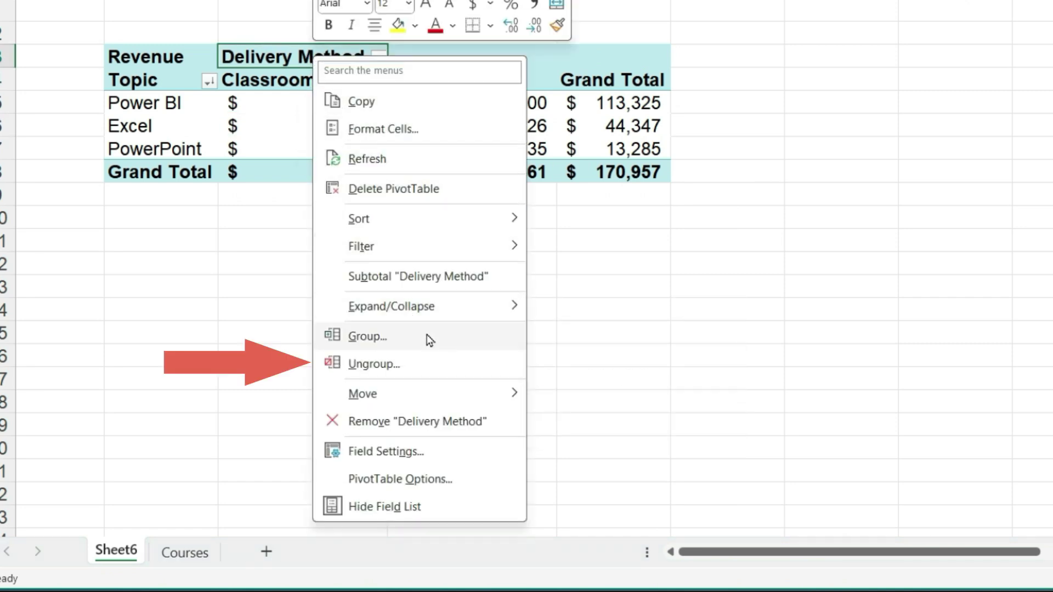
{"action": "left_click", "coordinate": [427, 366]}
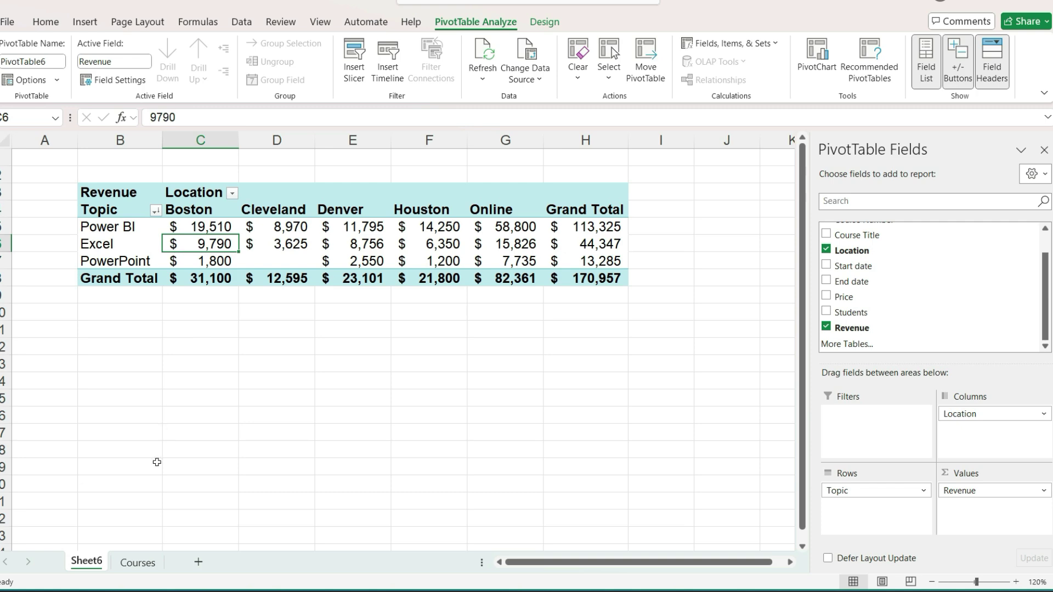
On Courses, change B2 to 'Microsoft Excel' and copy it into B3:B15.
{"action": "left_click", "coordinate": [129, 564]}
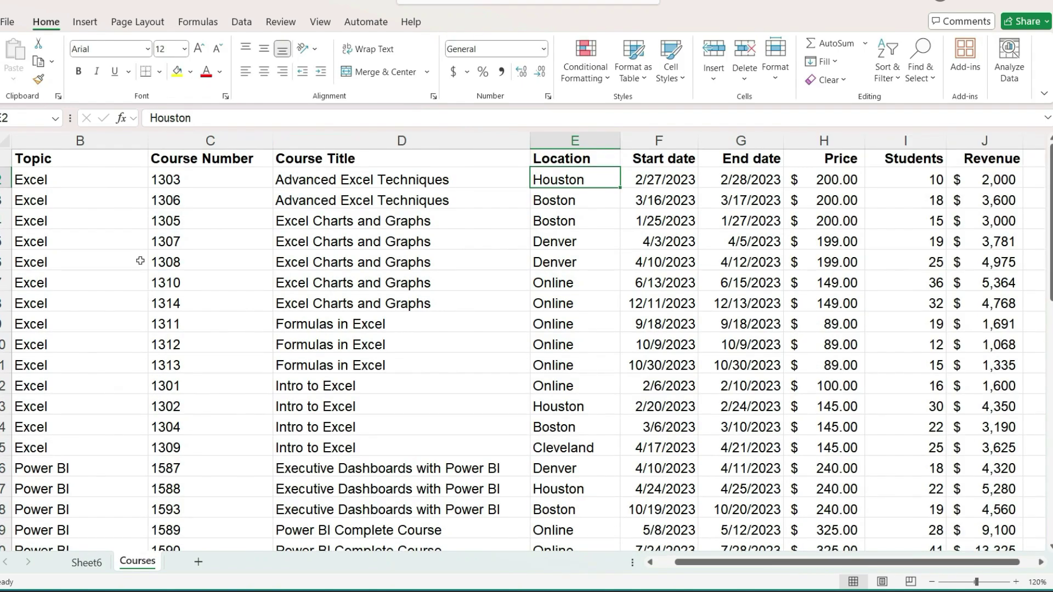
{"action": "left_click", "coordinate": [115, 176]}
{"action": "double_click", "coordinate": [116, 176]}
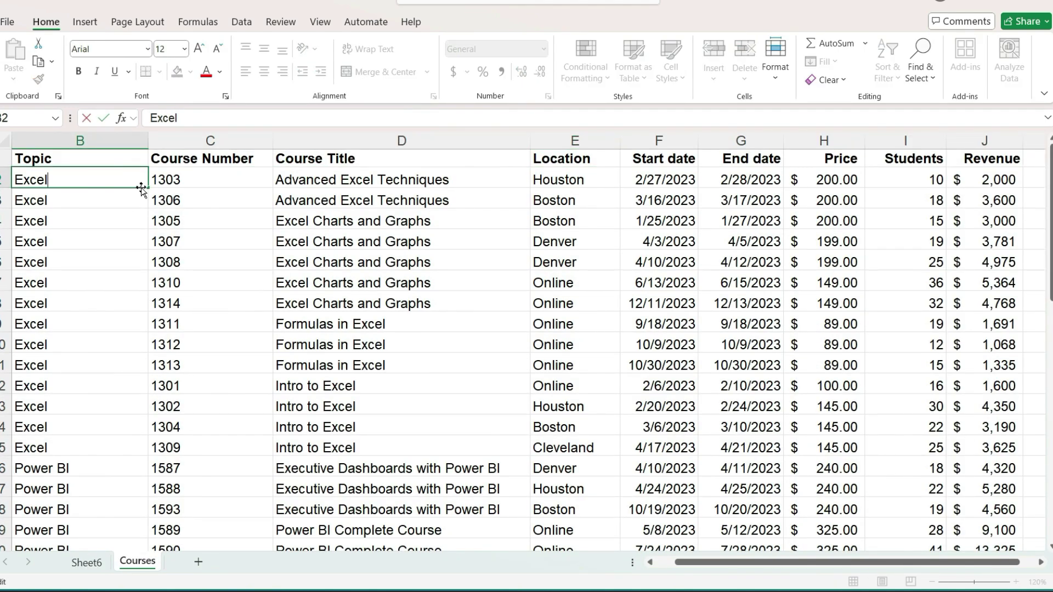
{"action": "key", "text": "Home"}
{"action": "type", "text": "Micro"}
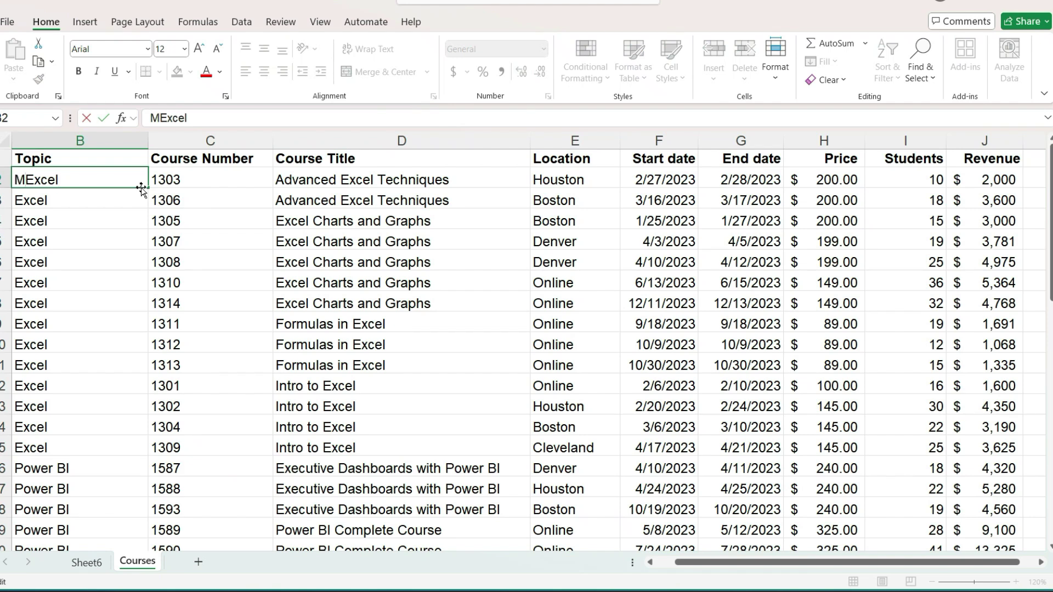
{"action": "type", "text": "soft"}
{"action": "key", "text": "Return"}
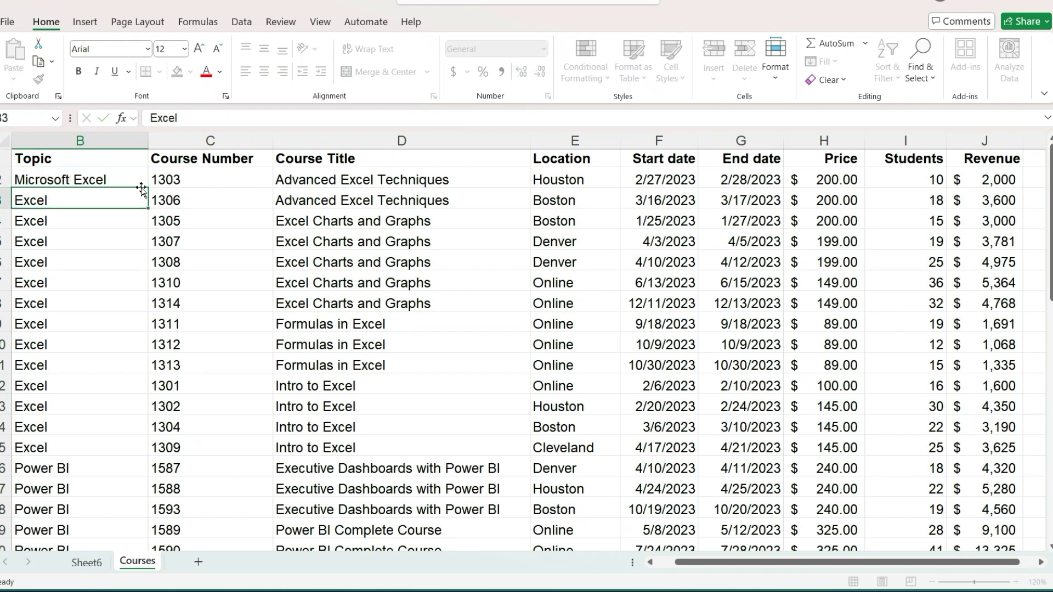
{"action": "left_click", "coordinate": [134, 180]}
{"action": "key", "text": "ctrl+c"}
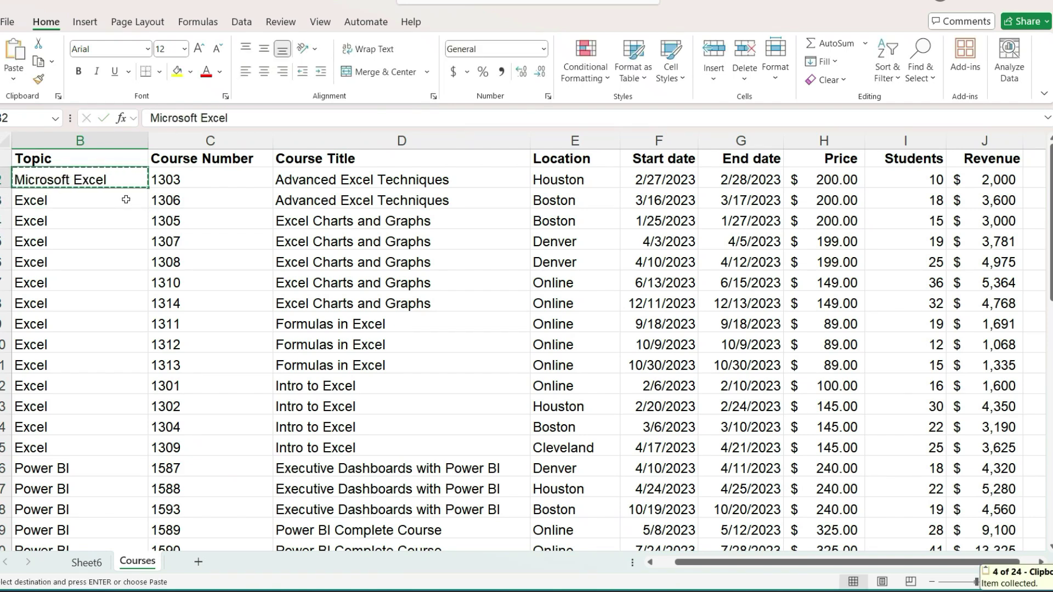
{"action": "left_click_drag", "start_coordinate": [126, 199], "coordinate": [96, 439]}
{"action": "key", "text": "ctrl+v"}
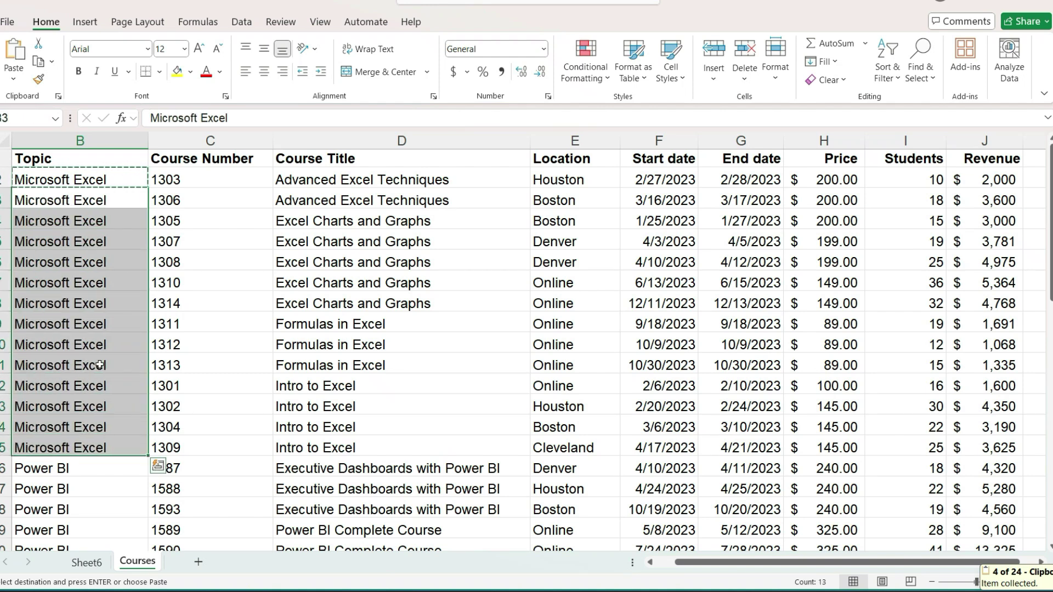
Widen column B on Sheet6 and refresh the PivotTable so it lists Microsoft Excel.
{"action": "key", "text": "ctrl+Page_Up"}
{"action": "left_click_drag", "start_coordinate": [162, 143], "coordinate": [219, 142]}
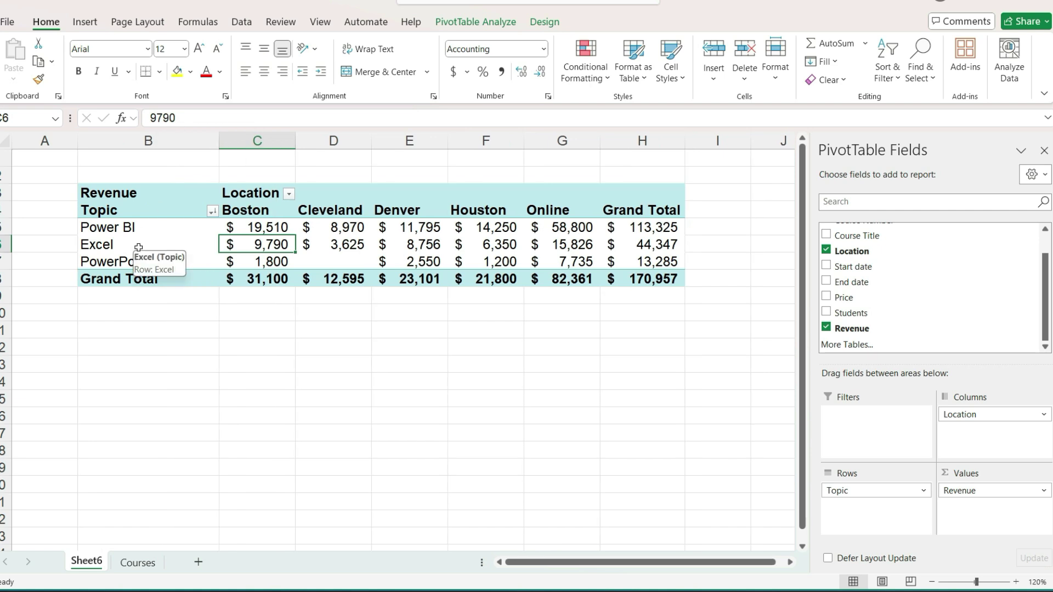
{"action": "left_click", "coordinate": [457, 25]}
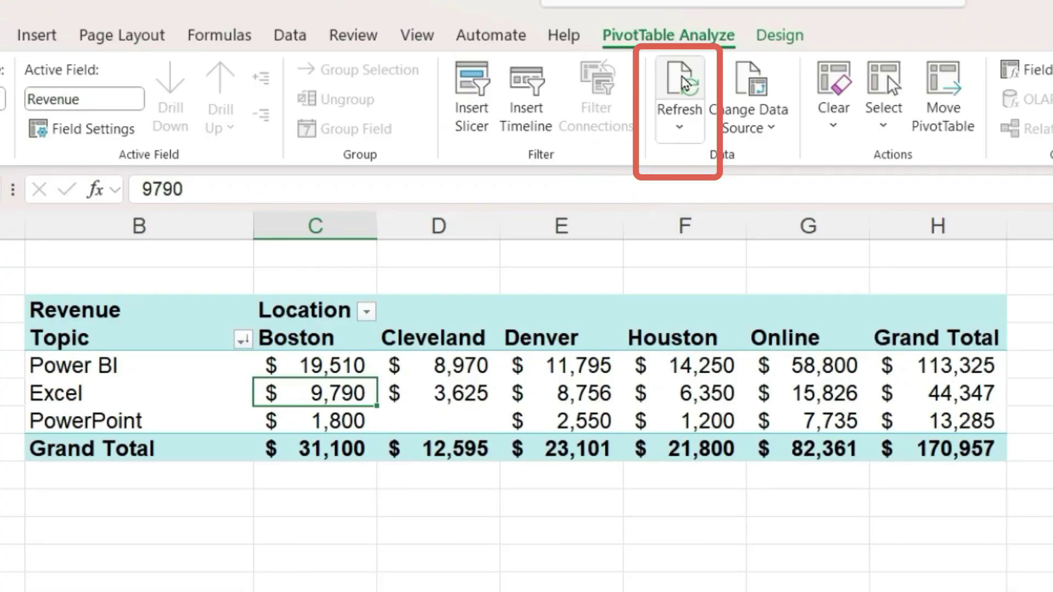
{"action": "left_click", "coordinate": [683, 82]}
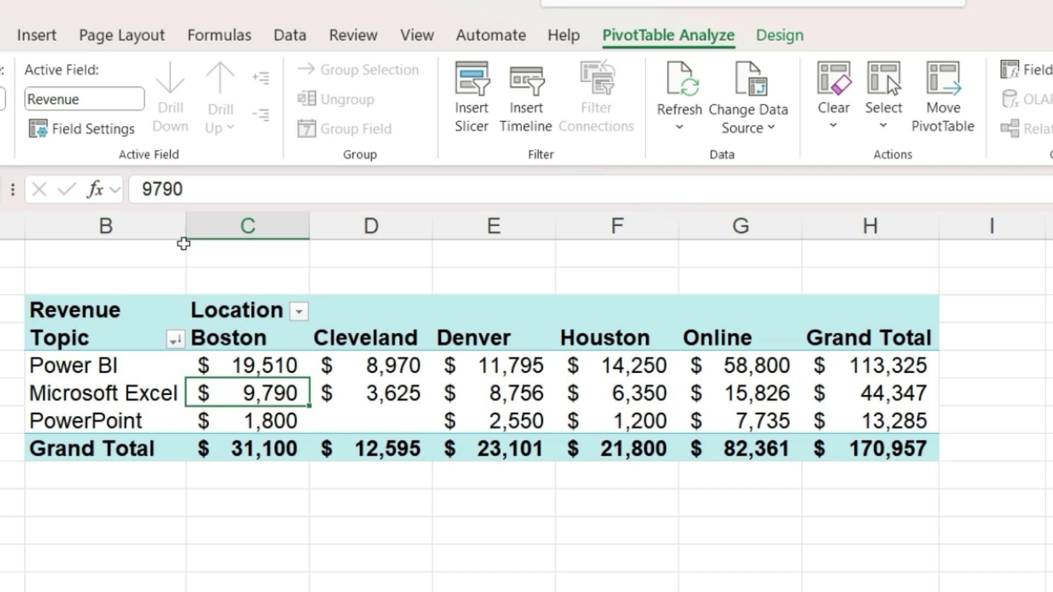
{"action": "mouse_move", "coordinate": [267, 388]}
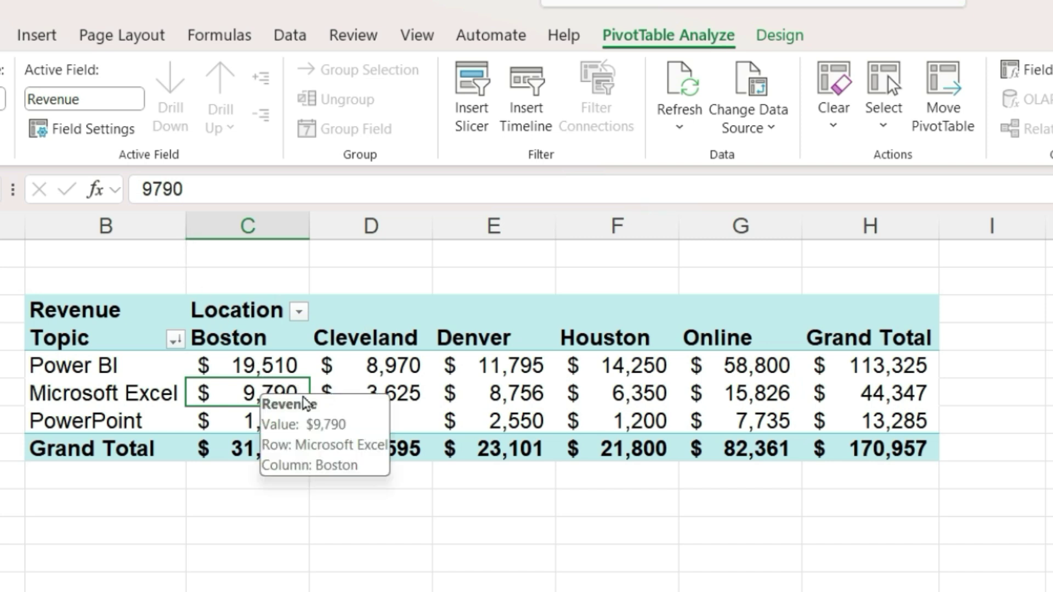
{"action": "left_click", "coordinate": [146, 565]}
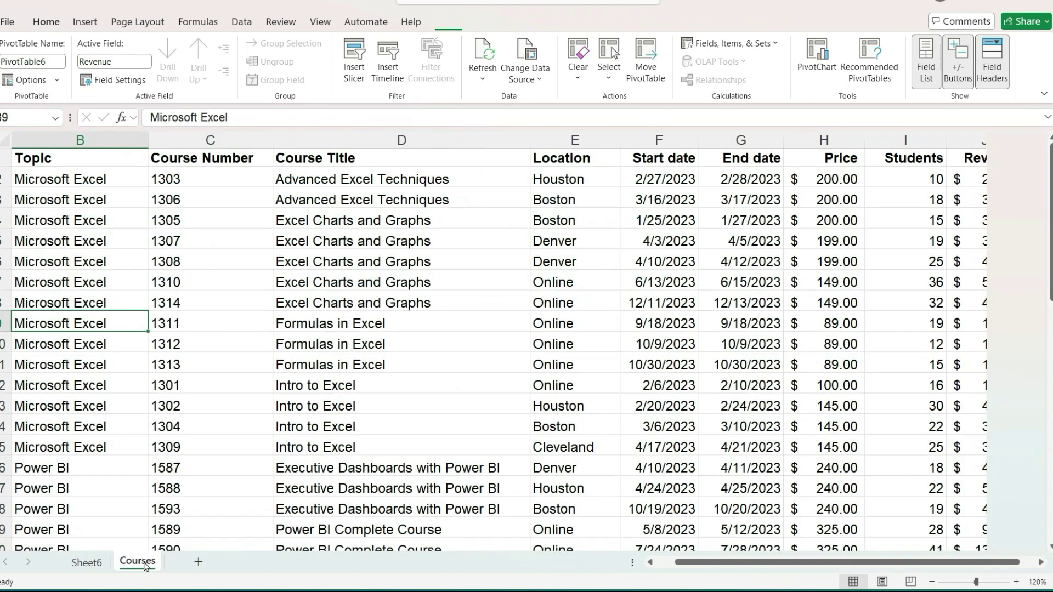
Move the two Intermediate Level Word rows into the first empty row below the PowerPoint courses.
{"action": "scroll", "coordinate": [315, 376], "scroll_direction": "down", "scroll_amount": 9}
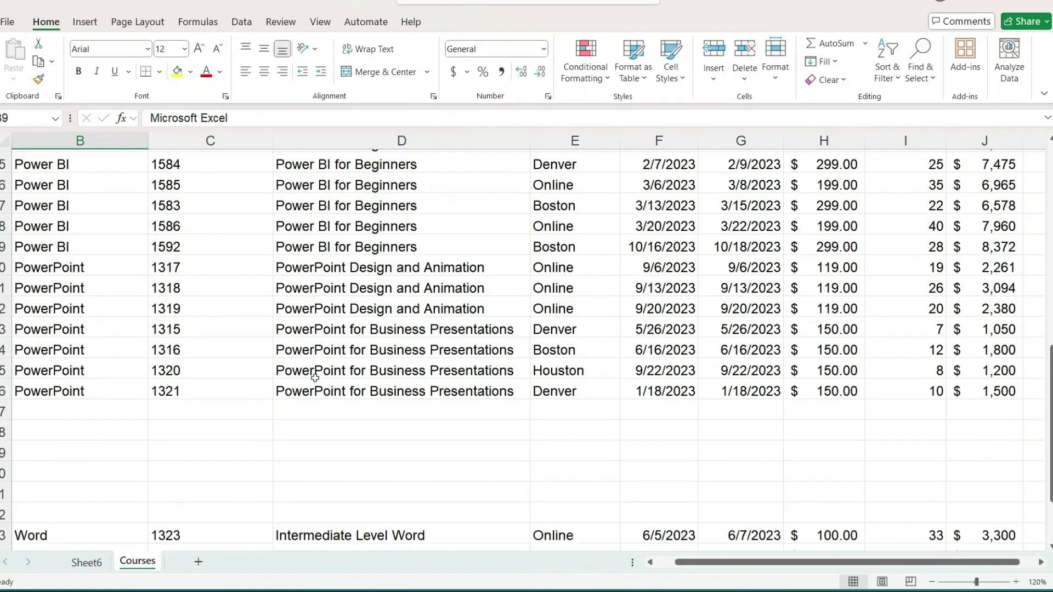
{"action": "scroll", "coordinate": [315, 377], "scroll_direction": "down", "scroll_amount": 1}
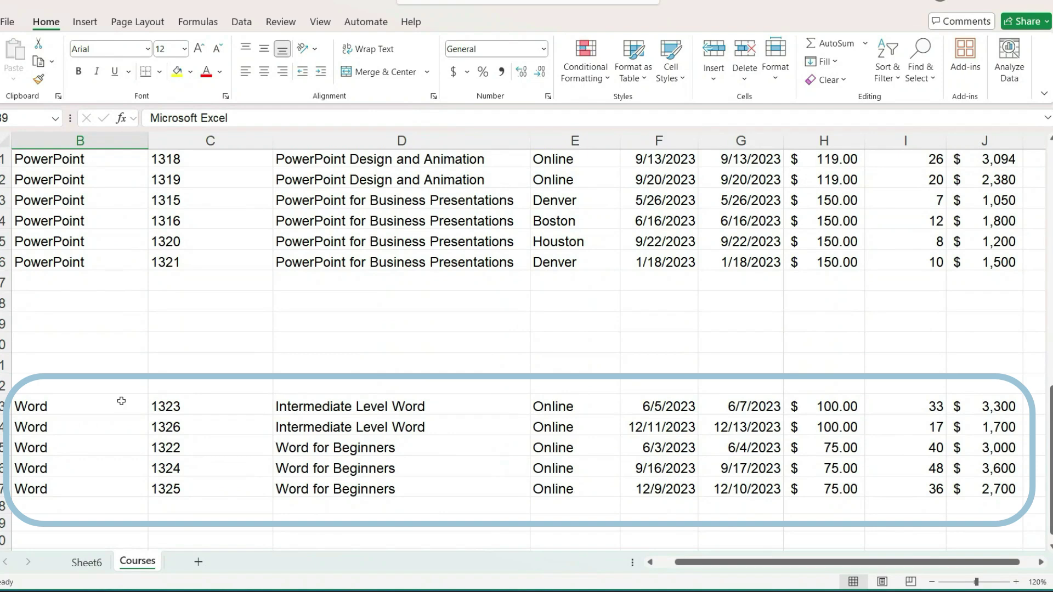
{"action": "left_click_drag", "start_coordinate": [104, 409], "coordinate": [957, 425]}
{"action": "key", "text": "ctrl+c"}
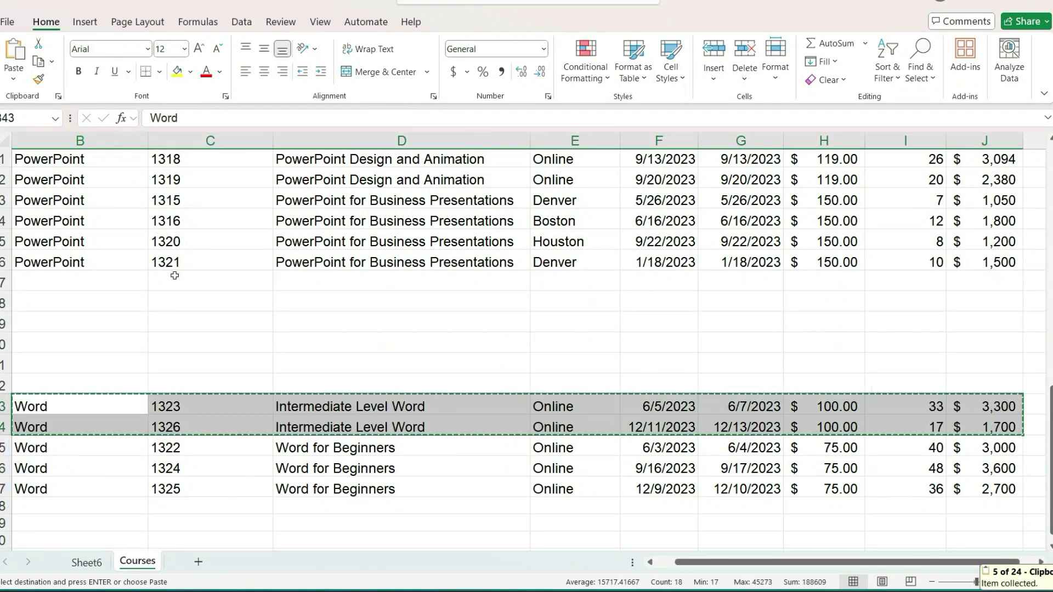
{"action": "left_click", "coordinate": [133, 278]}
{"action": "key", "text": "ctrl+v"}
{"action": "key", "text": "ctrl+Page_Up"}
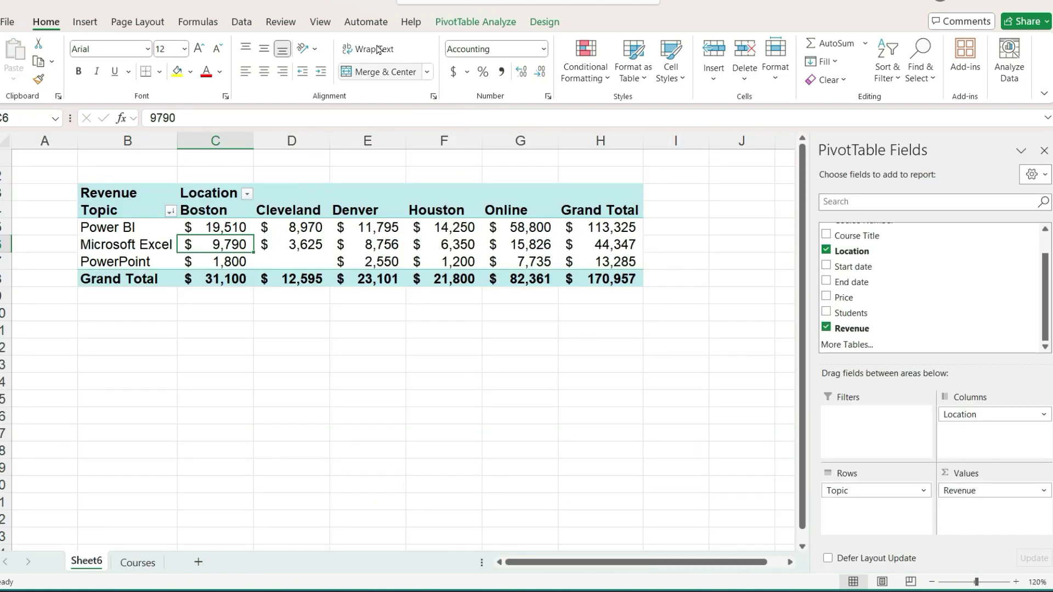
Bring up the PivotTable's Change Data Source dialog, currently set to Courses!$B$1:$J$36.
{"action": "left_click", "coordinate": [459, 25]}
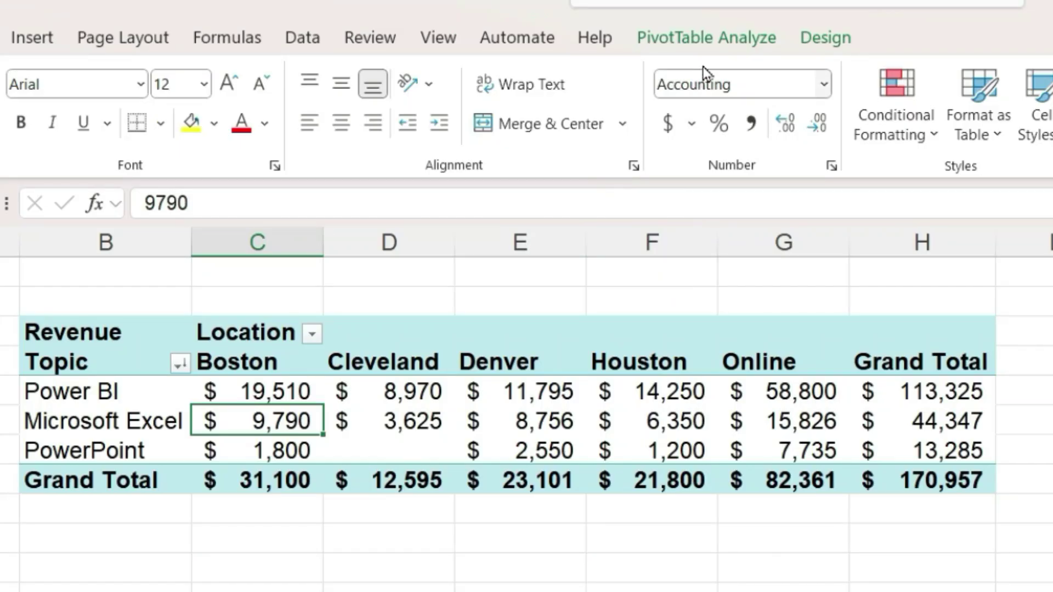
{"action": "left_click", "coordinate": [475, 24]}
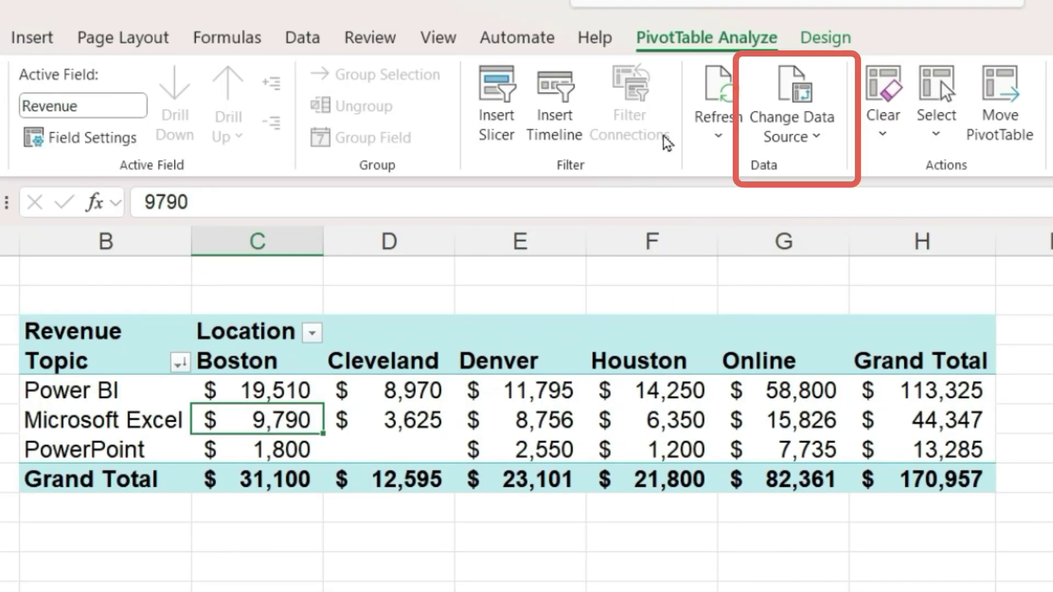
{"action": "left_click", "coordinate": [792, 123]}
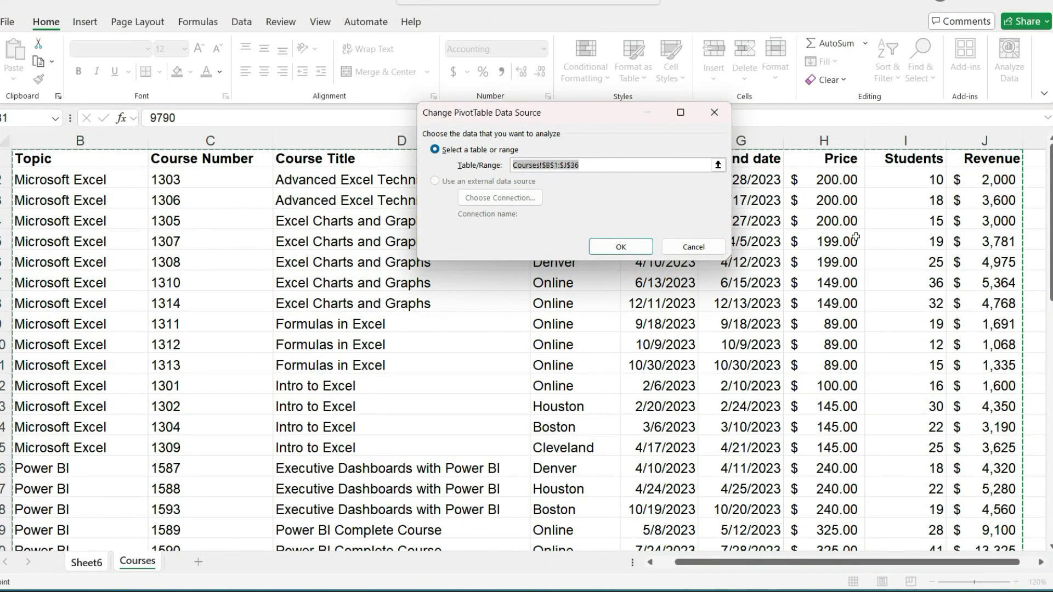
Extend the PivotTable source to Courses!$B$1:$J$38, adding a $5,000 Online Word row.
{"action": "left_click_drag", "start_coordinate": [1050, 220], "coordinate": [1041, 436]}
{"action": "left_click", "coordinate": [995, 402], "text": "shift"}
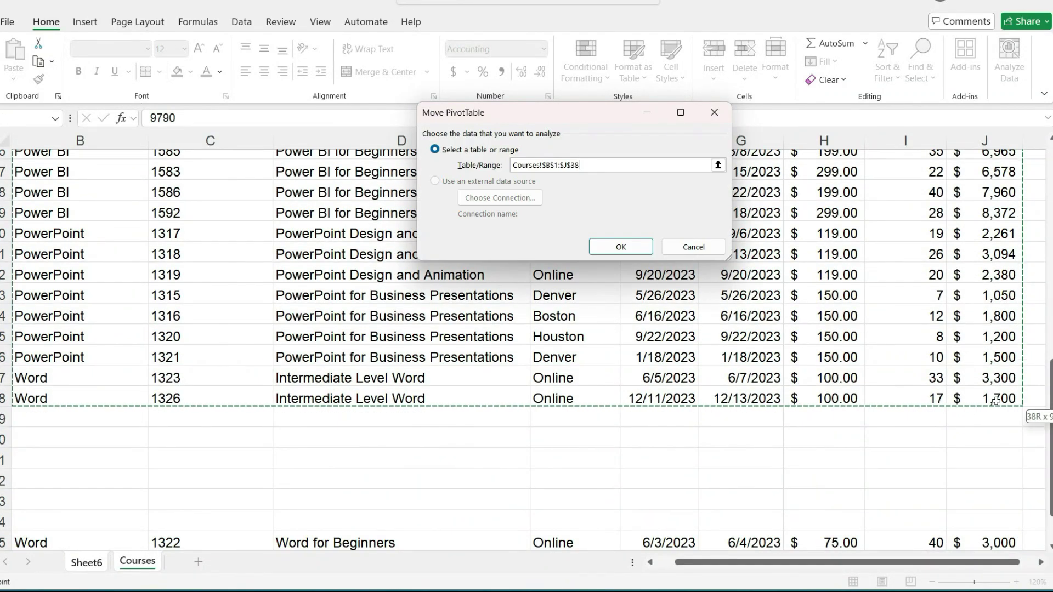
{"action": "left_click", "coordinate": [620, 247]}
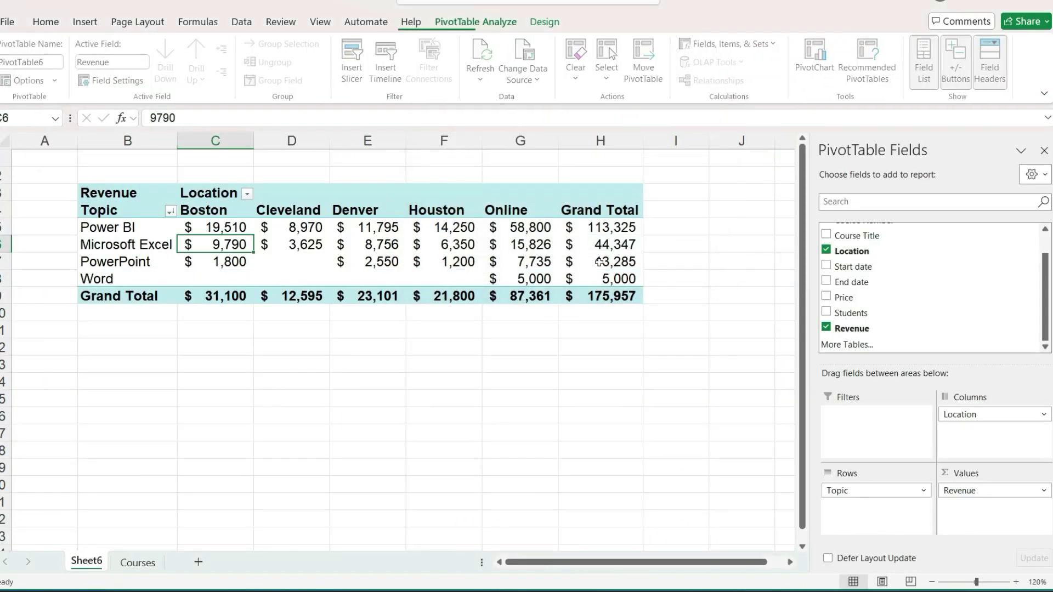
{"action": "left_click_drag", "start_coordinate": [159, 279], "coordinate": [608, 279]}
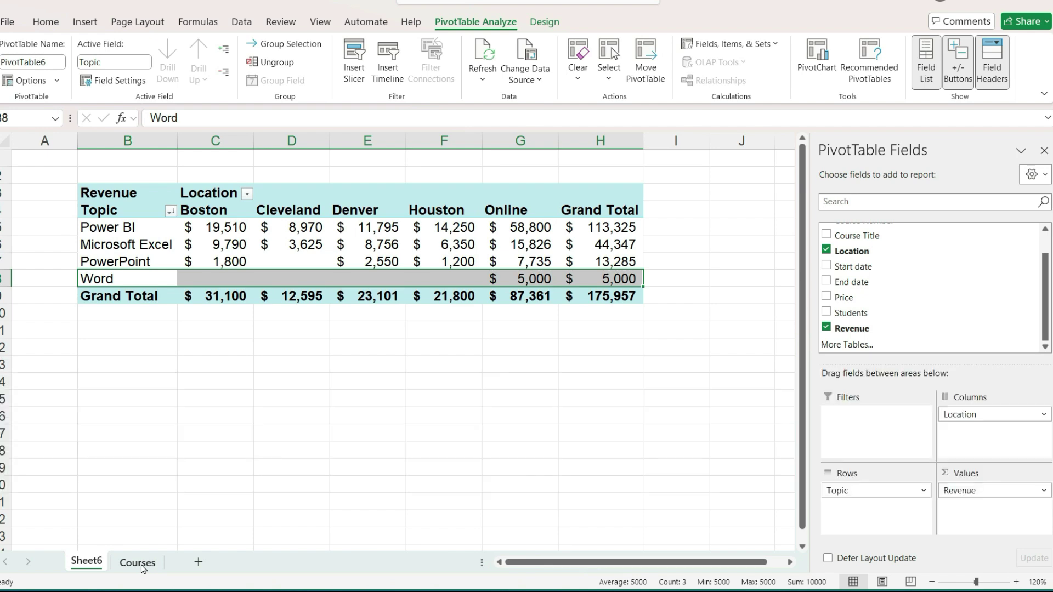
{"action": "left_click", "coordinate": [138, 563]}
Copy the Courses sheet to the end of the workbook as Courses (2).
{"action": "right_click", "coordinate": [146, 564]}
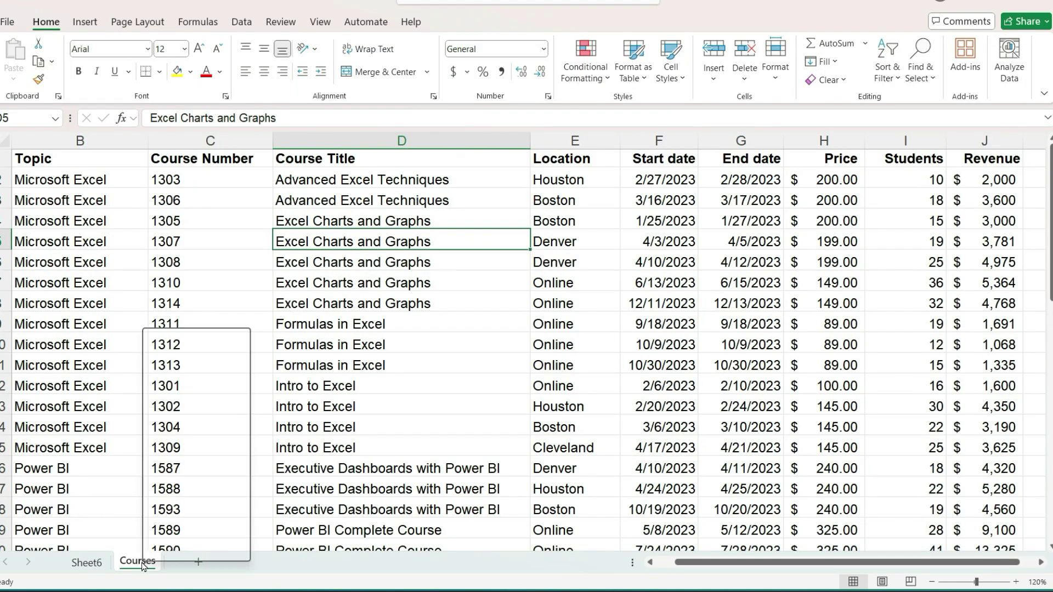
{"action": "left_click", "coordinate": [203, 409]}
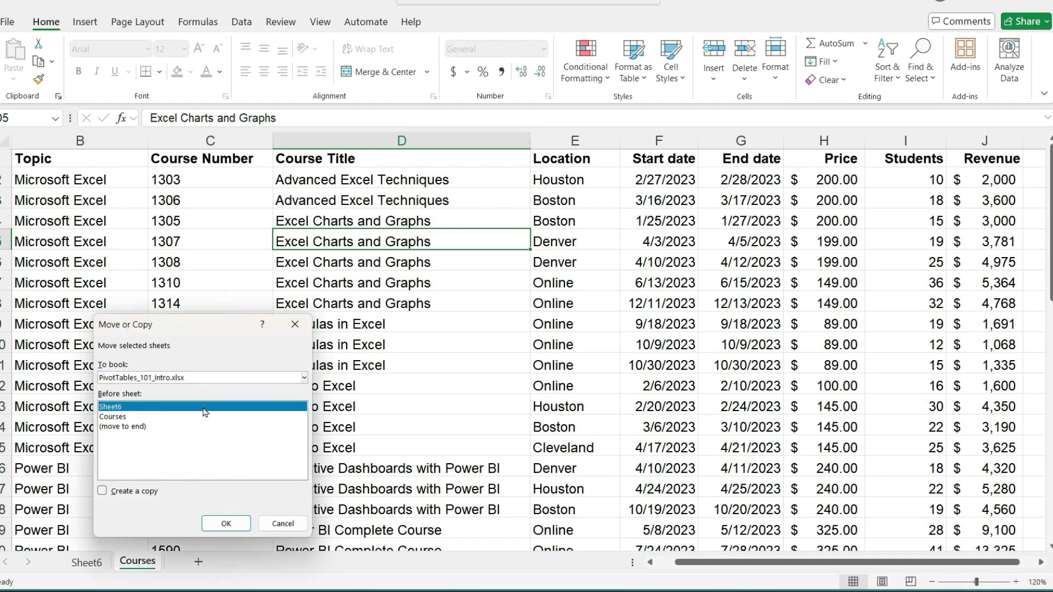
{"action": "left_click", "coordinate": [147, 427]}
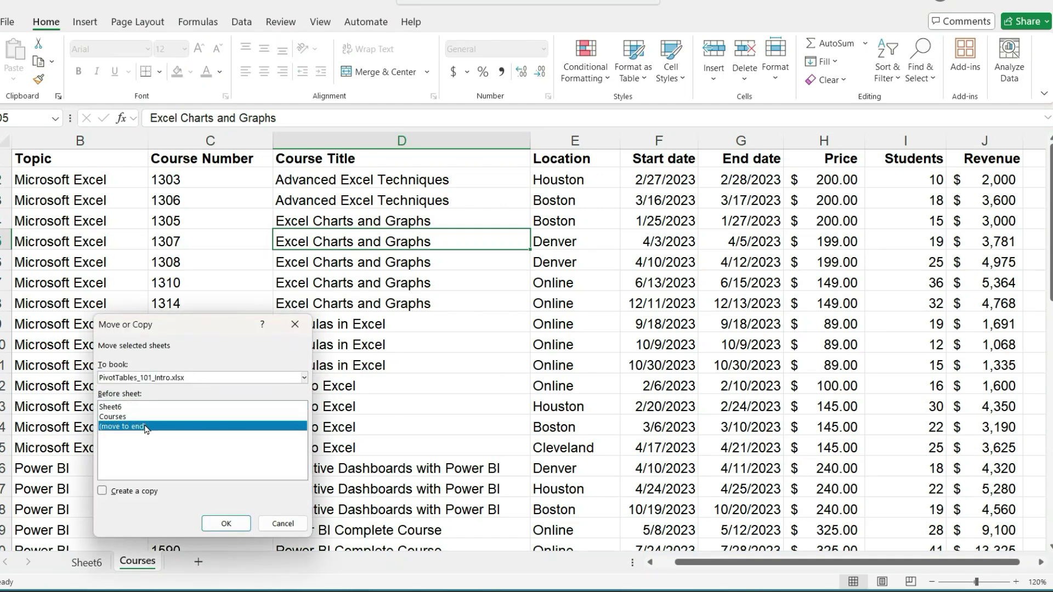
{"action": "left_click", "coordinate": [135, 492]}
{"action": "left_click", "coordinate": [225, 523]}
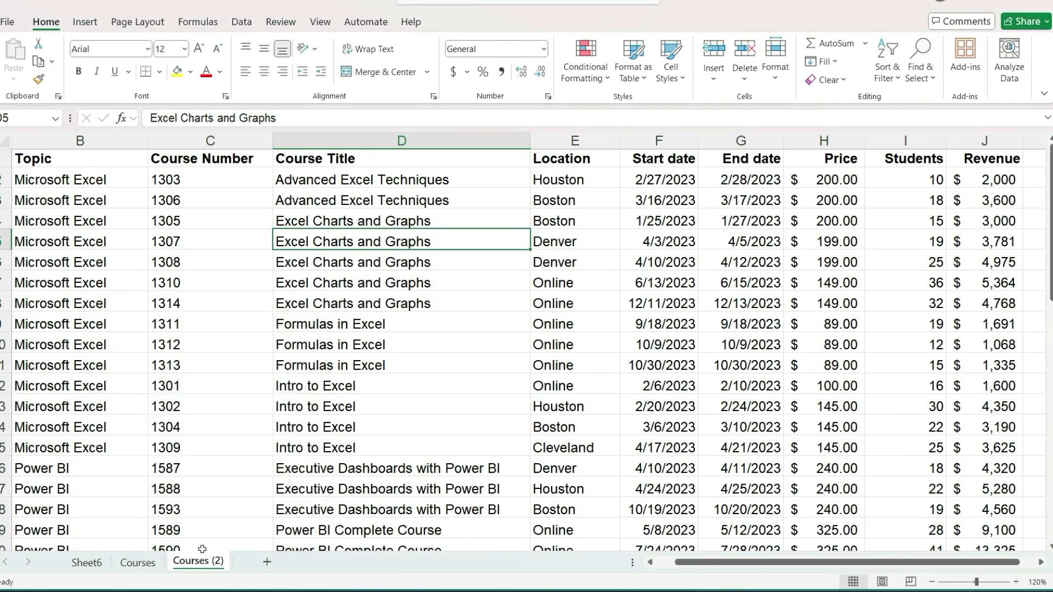
{"action": "left_click", "coordinate": [138, 563]}
{"action": "left_click", "coordinate": [342, 216]}
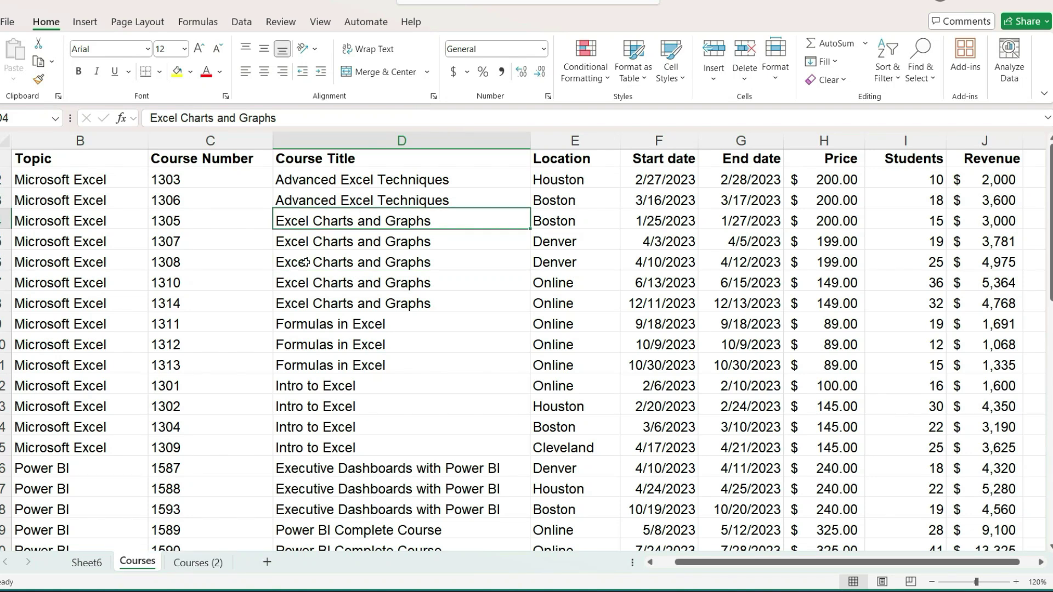
Convert the Courses data $B$1:$J$38 into a table with headers, named Table2.
{"action": "left_click", "coordinate": [85, 21]}
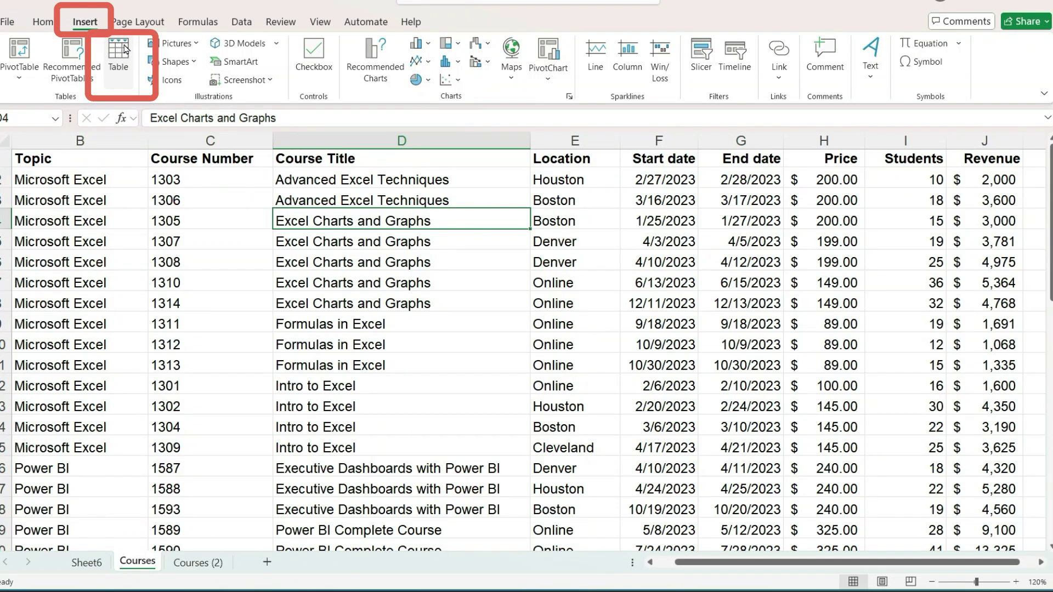
{"action": "left_click", "coordinate": [125, 49]}
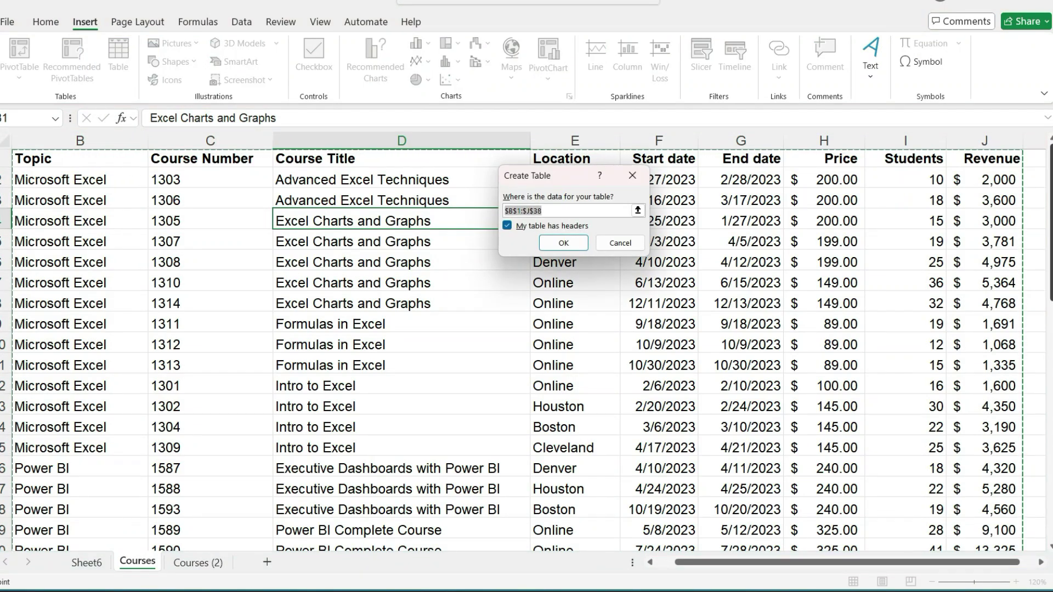
{"action": "scroll", "coordinate": [527, 351], "scroll_direction": "down", "scroll_amount": 8}
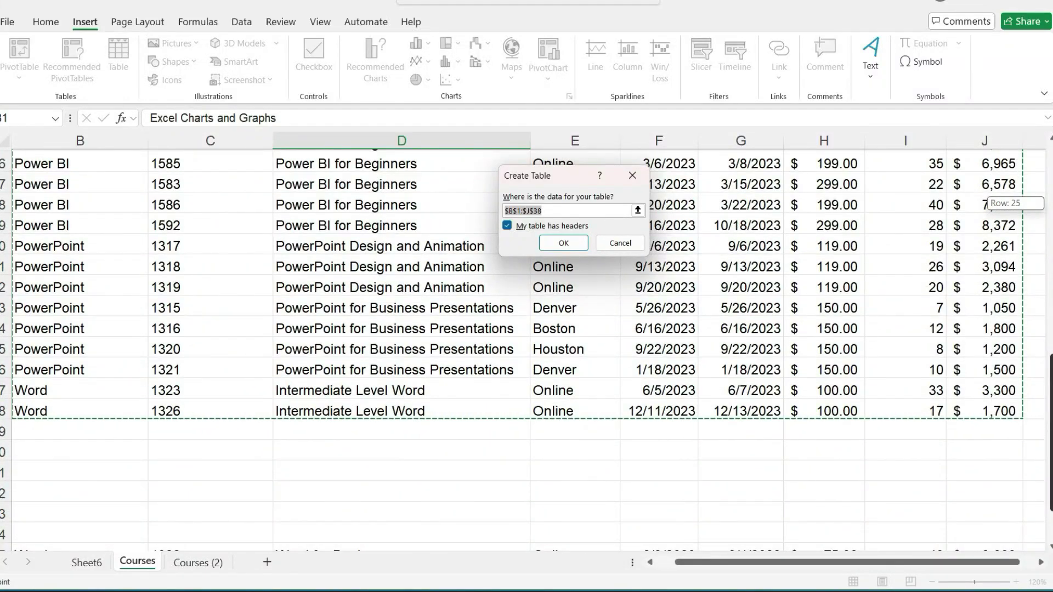
{"action": "scroll", "coordinate": [527, 351], "scroll_direction": "down", "scroll_amount": 1}
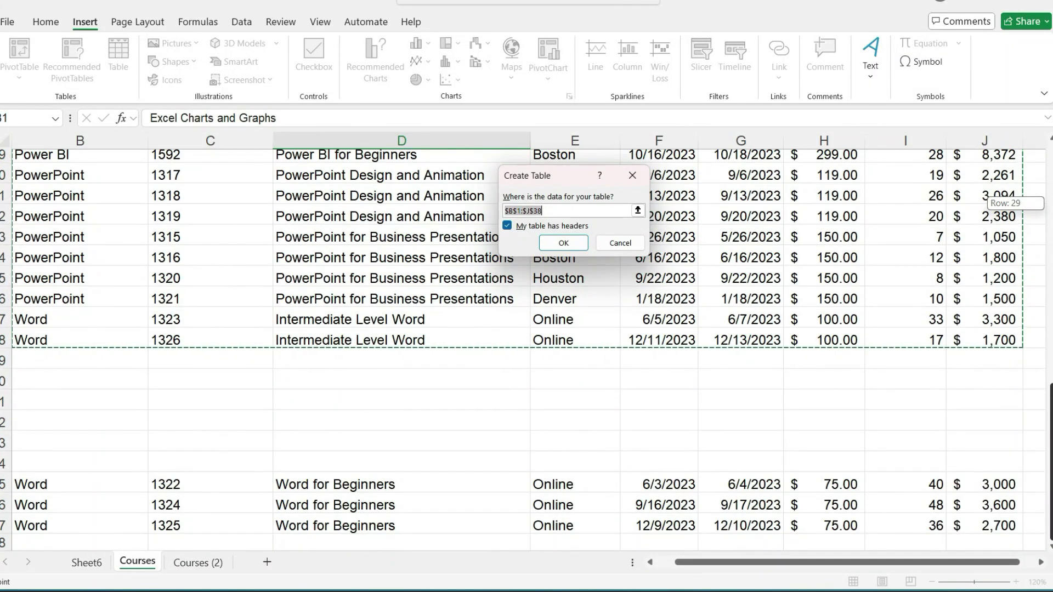
{"action": "scroll", "coordinate": [527, 351], "scroll_direction": "up", "scroll_amount": 6}
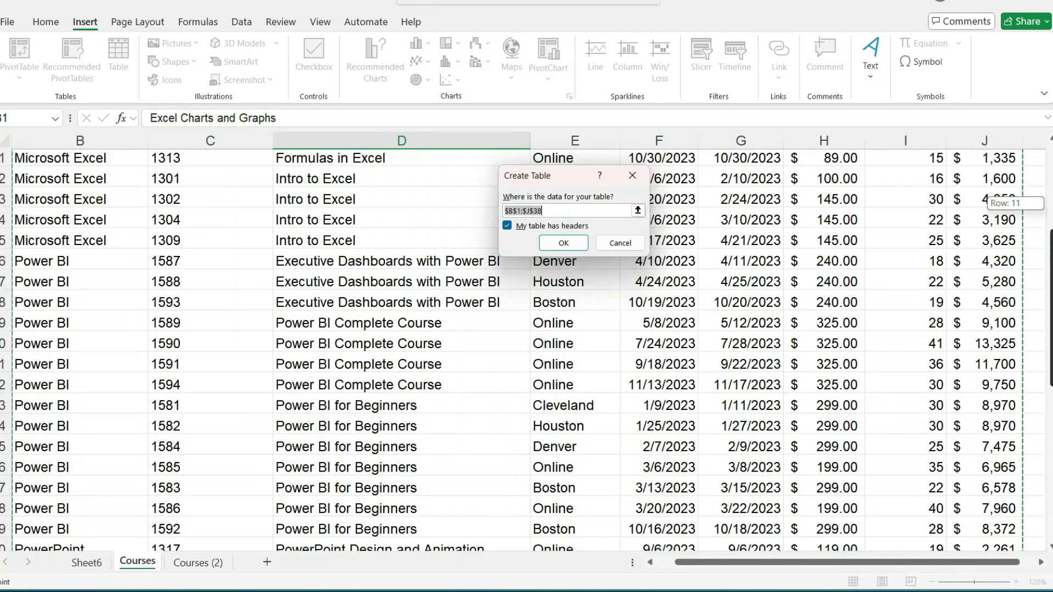
{"action": "scroll", "coordinate": [526, 351], "scroll_direction": "up", "scroll_amount": 1}
{"action": "left_click", "coordinate": [564, 243]}
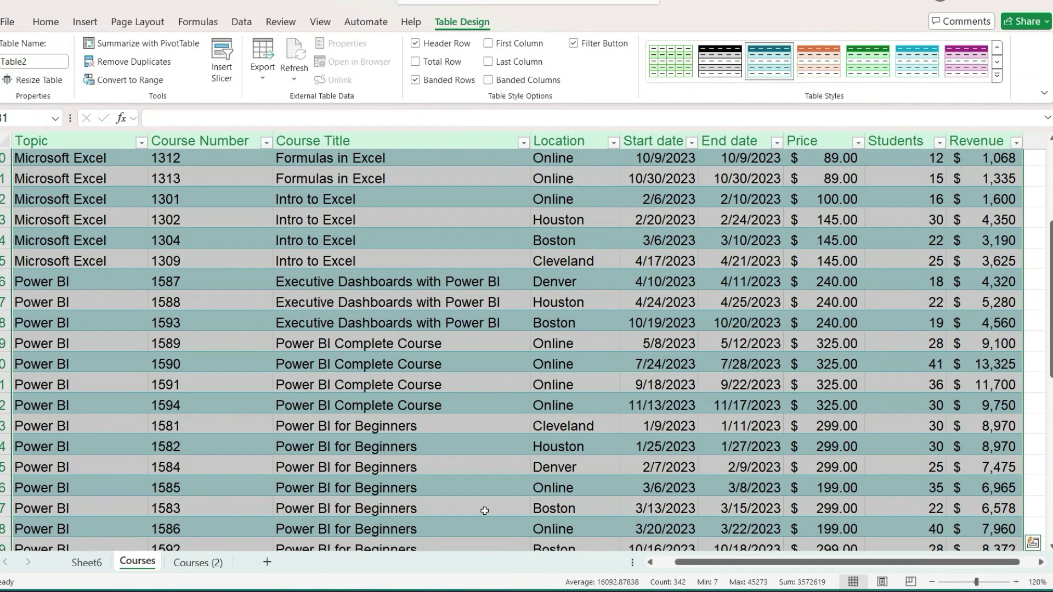
{"action": "left_click", "coordinate": [104, 564]}
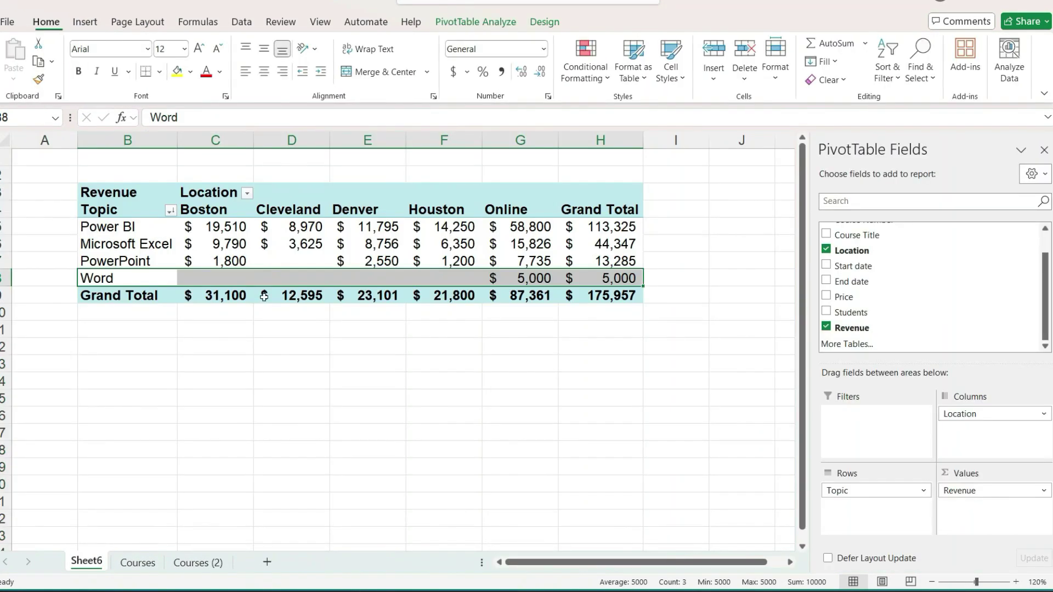
Move the three Word for Beginners rows from B45:J47 to B39, extending the Courses table.
{"action": "left_click", "coordinate": [147, 278]}
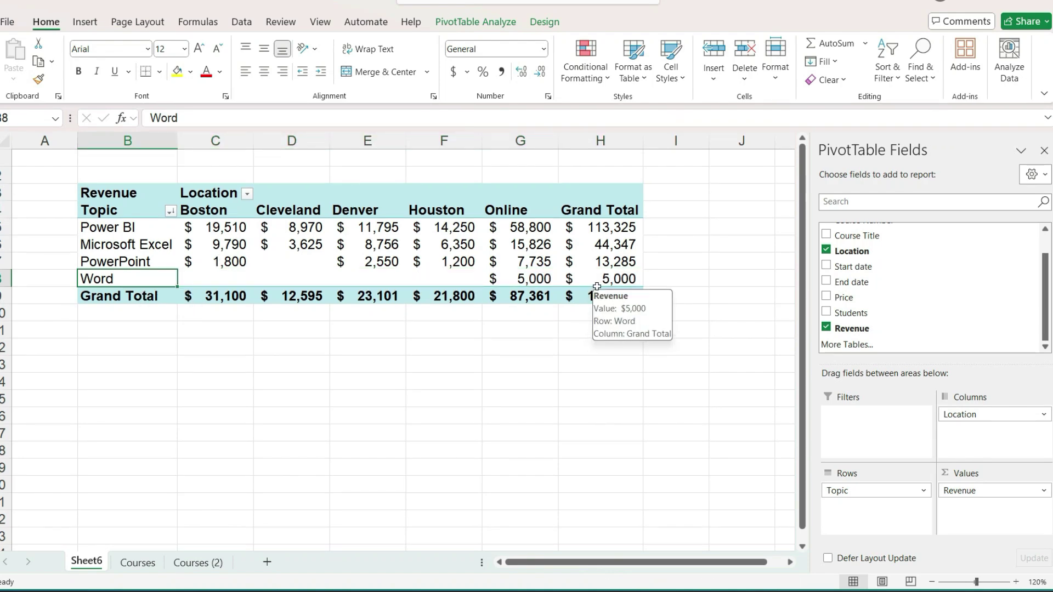
{"action": "left_click", "coordinate": [134, 565]}
{"action": "left_click_drag", "start_coordinate": [1039, 313], "coordinate": [1040, 495]}
{"action": "left_click_drag", "start_coordinate": [135, 475], "coordinate": [993, 497]}
{"action": "key", "text": "ctrl+c"}
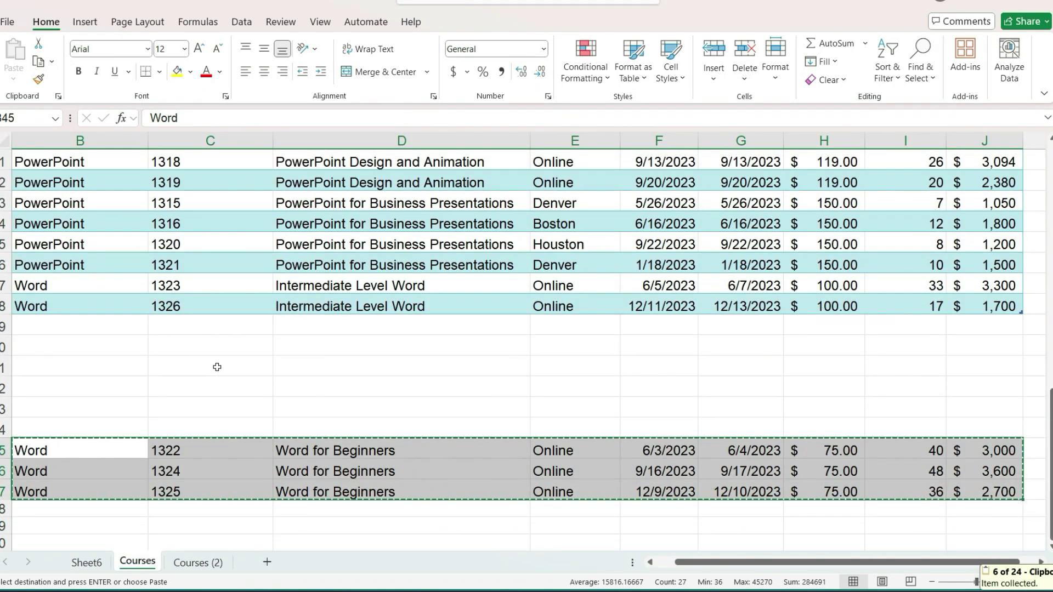
{"action": "left_click", "coordinate": [51, 324]}
{"action": "key", "text": "Return"}
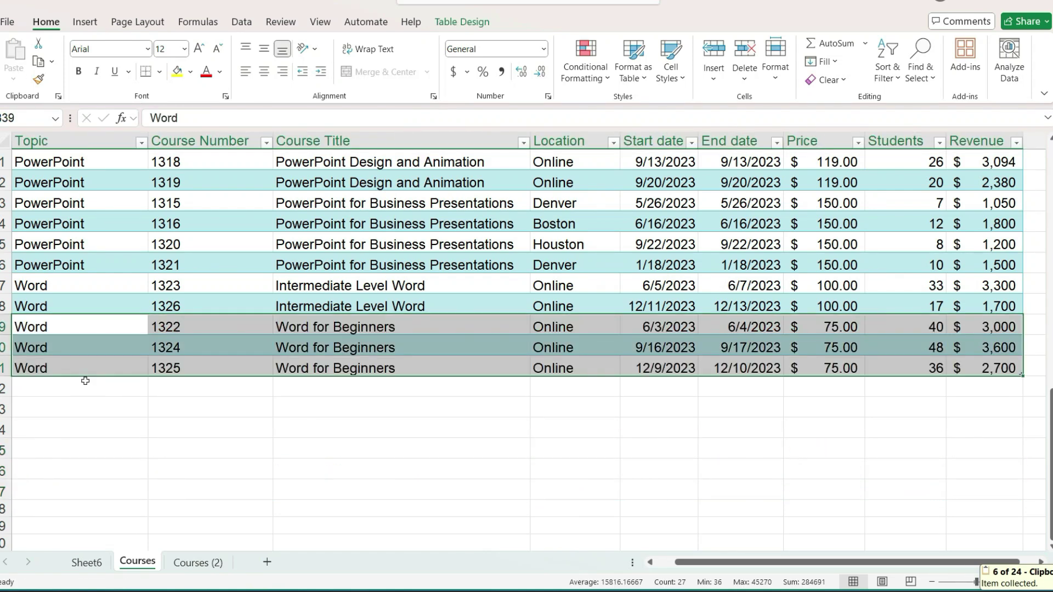
{"action": "left_click", "coordinate": [83, 330]}
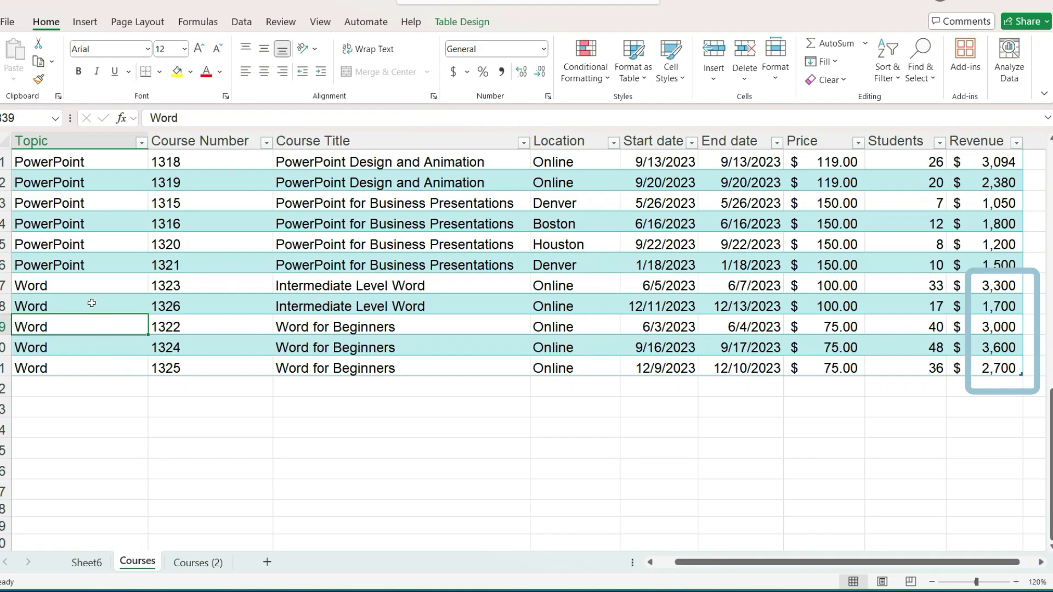
{"action": "left_click", "coordinate": [87, 563]}
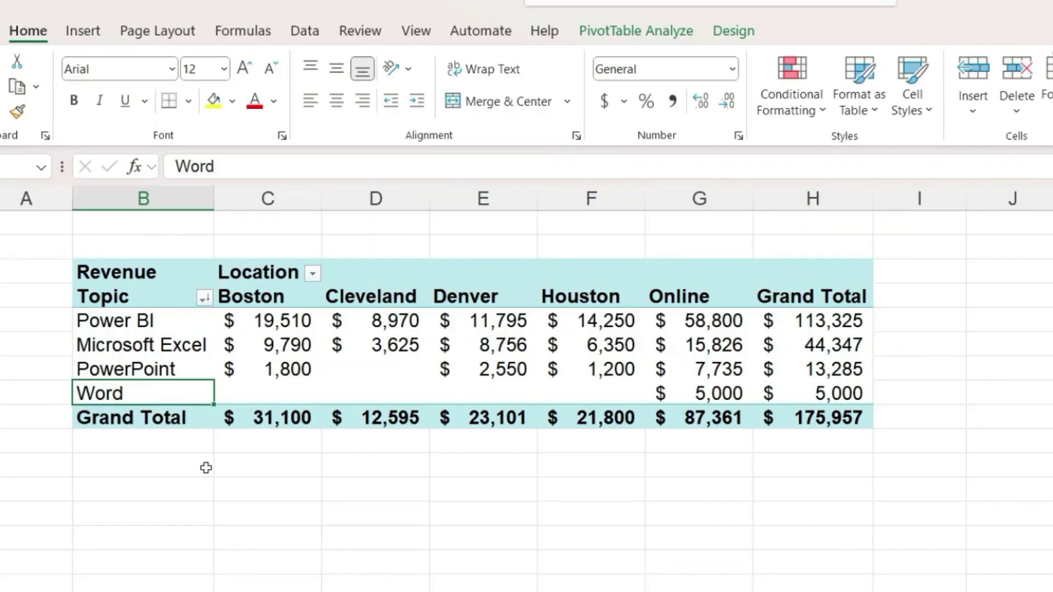
Refresh the PivotTable to show Word at $14,300 and check the sum against J37:J41.
{"action": "left_click", "coordinate": [627, 34]}
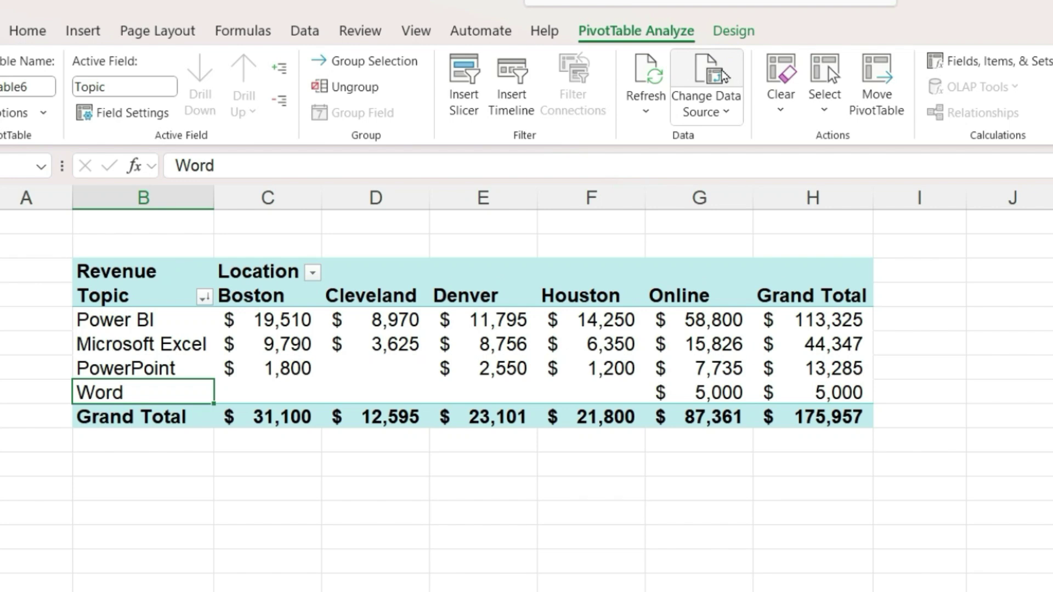
{"action": "left_click", "coordinate": [649, 73]}
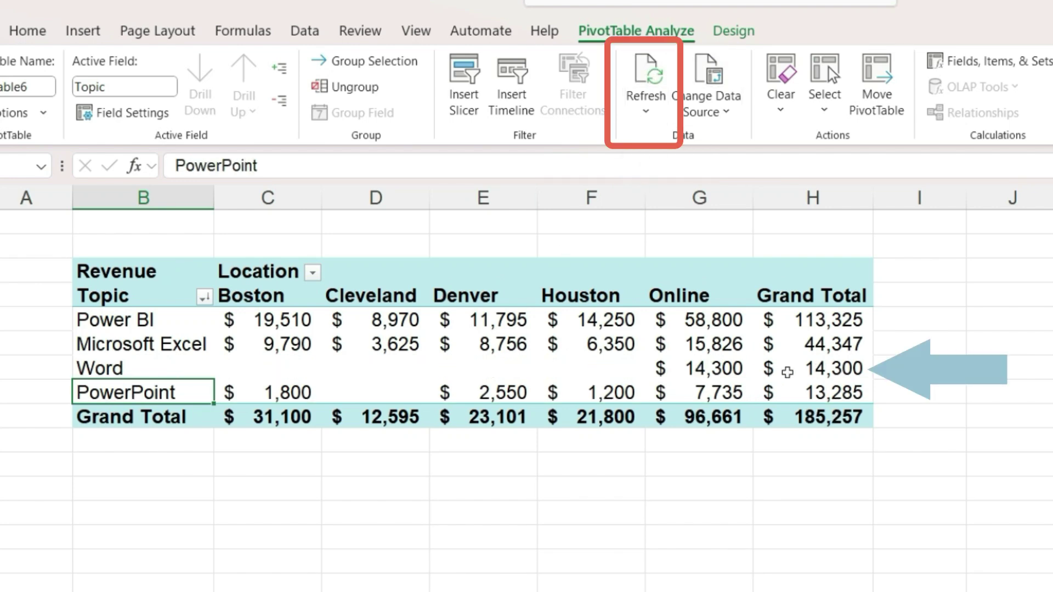
{"action": "left_click", "coordinate": [791, 370]}
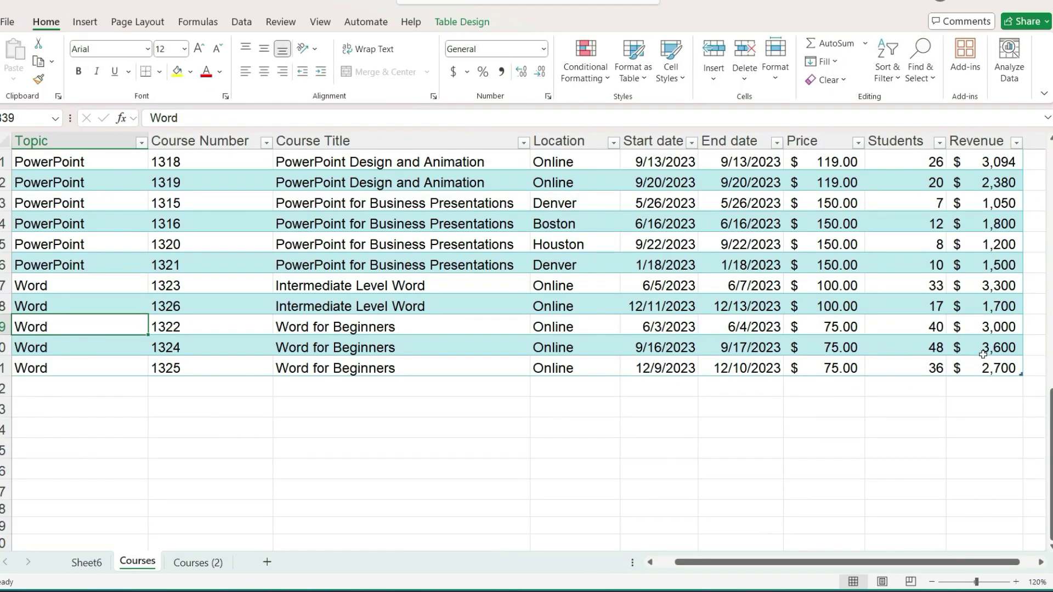
{"action": "left_click_drag", "start_coordinate": [992, 286], "coordinate": [994, 368]}
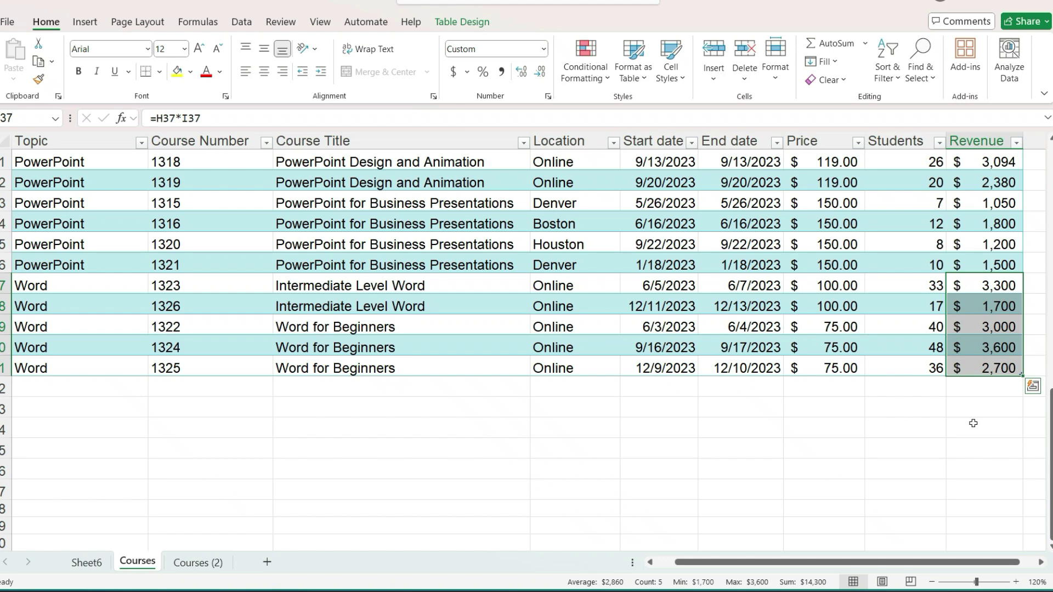
{"action": "left_click", "coordinate": [94, 565]}
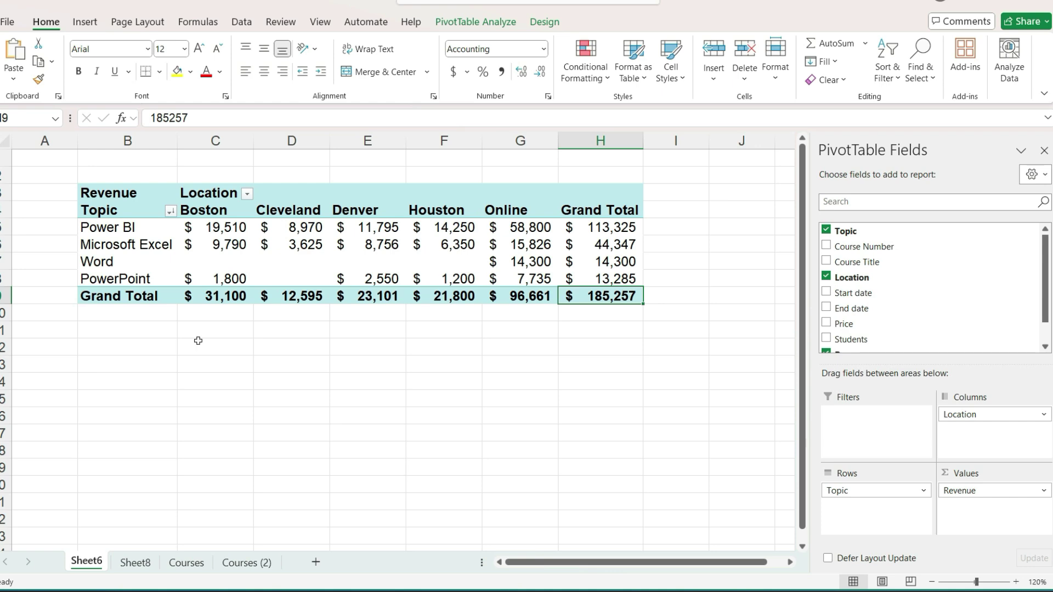
Try a new PivotTable from Courses (2), cancel it, and jump to Sheet6's $185,257 grand total.
{"action": "left_click", "coordinate": [186, 562]}
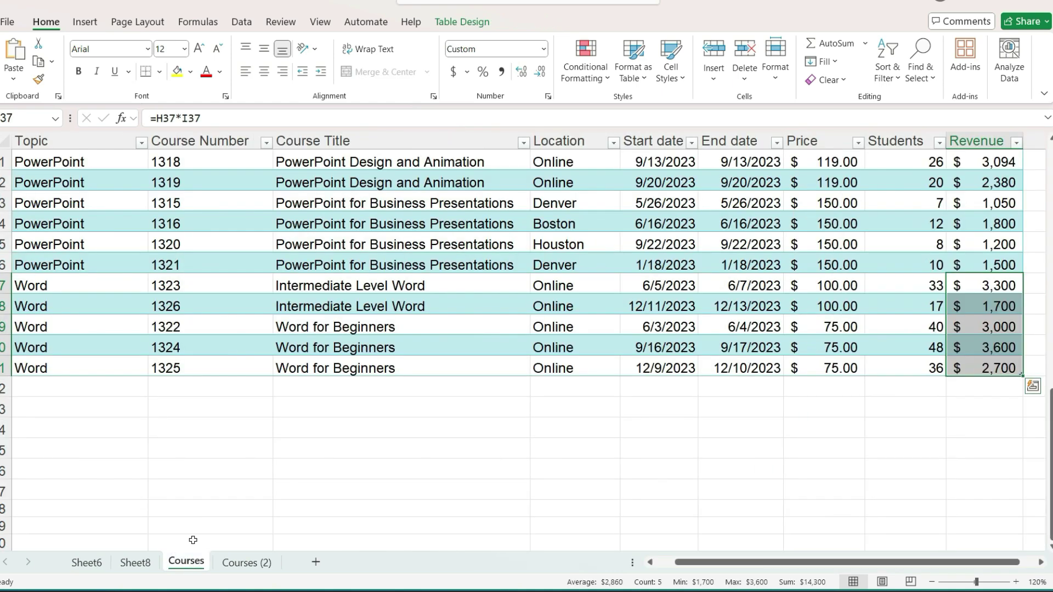
{"action": "left_click", "coordinate": [241, 564]}
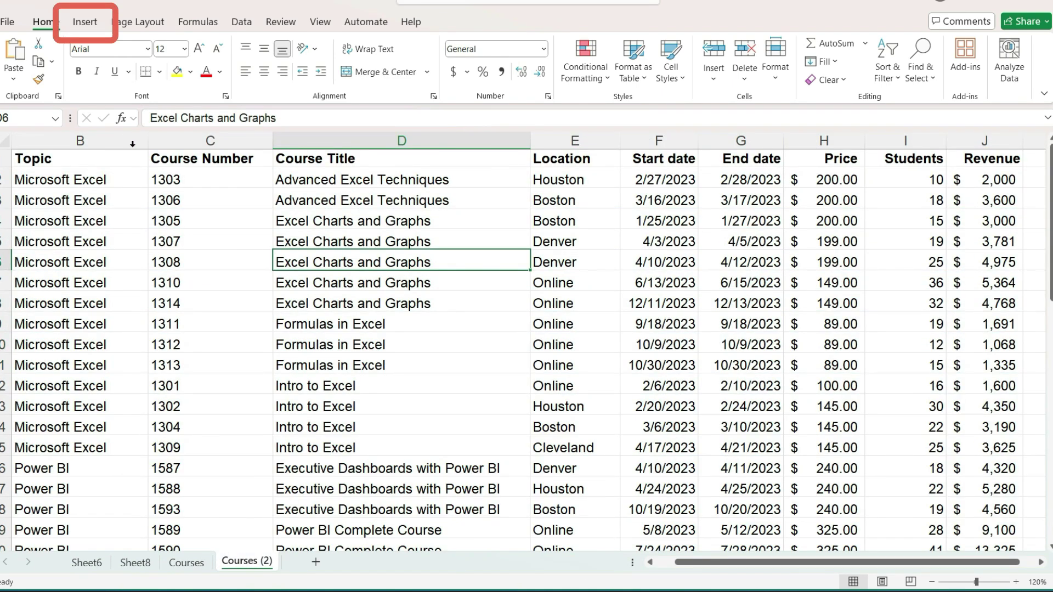
{"action": "left_click", "coordinate": [95, 24]}
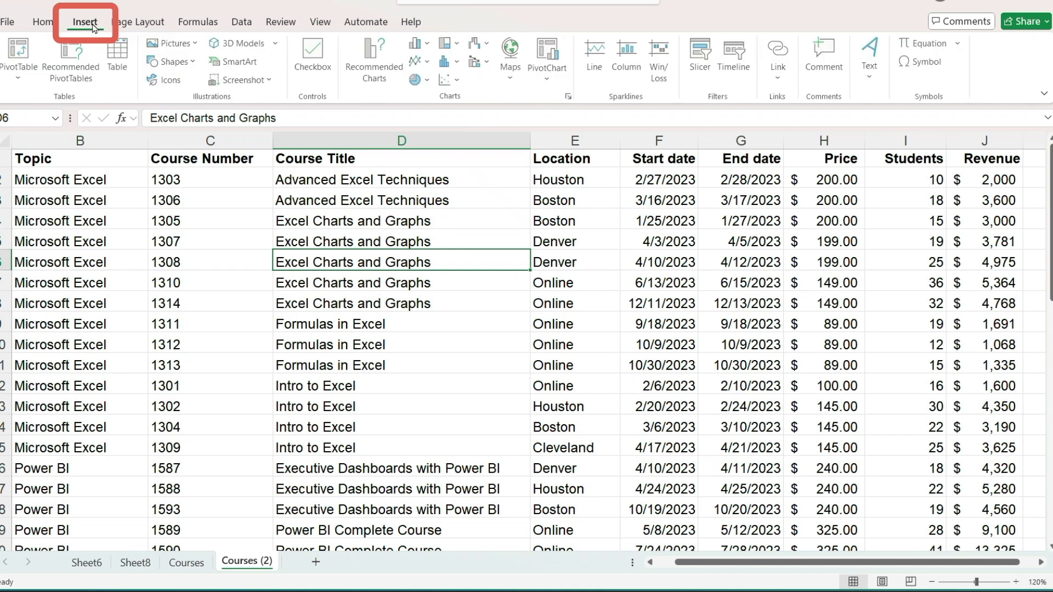
{"action": "left_click", "coordinate": [43, 53]}
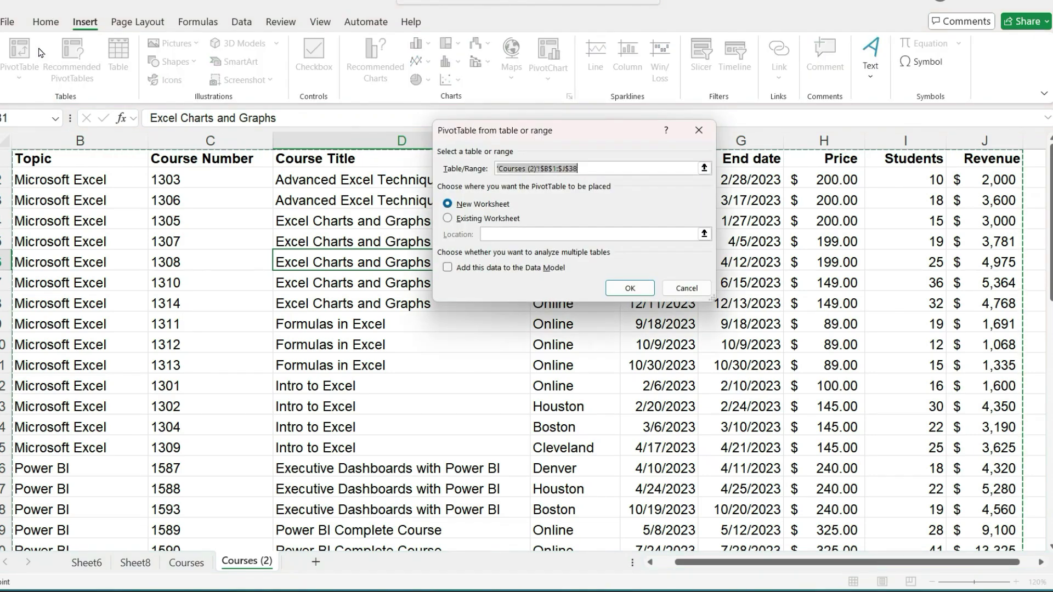
{"action": "left_click", "coordinate": [669, 286]}
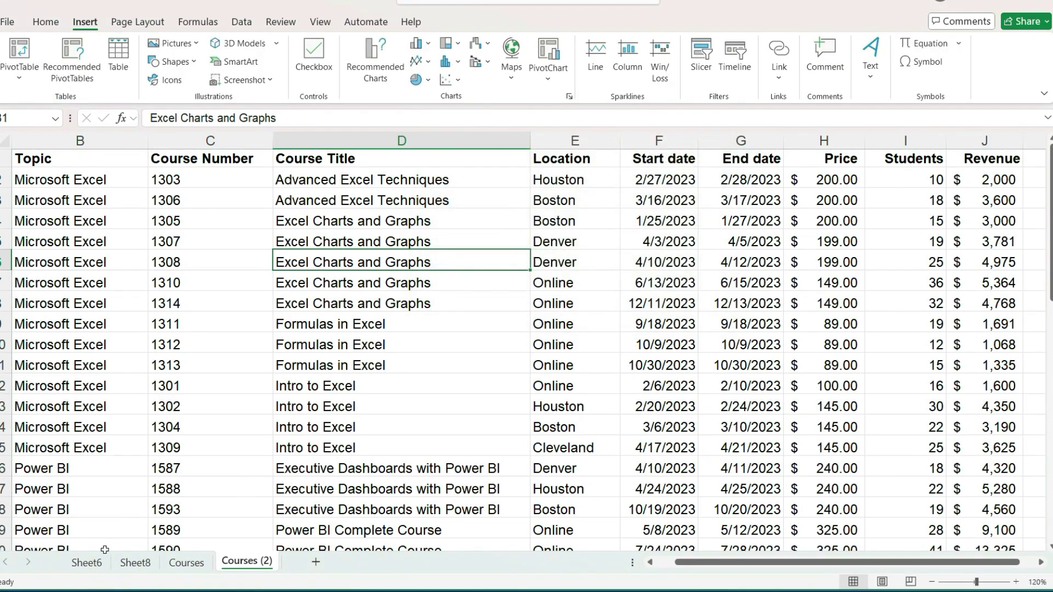
{"action": "left_click", "coordinate": [86, 562]}
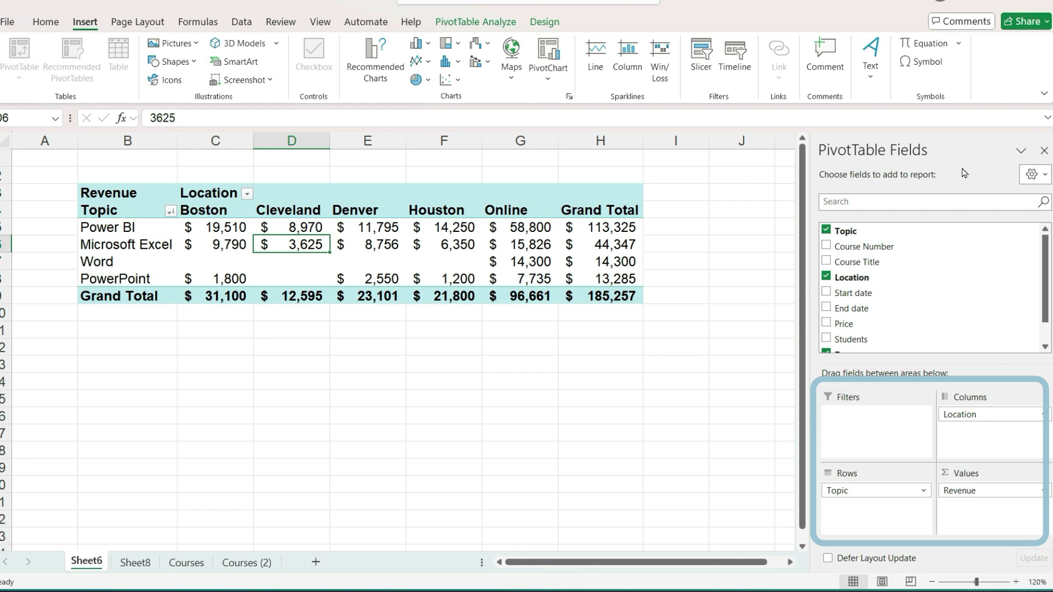
{"action": "key", "text": "ctrl+End"}
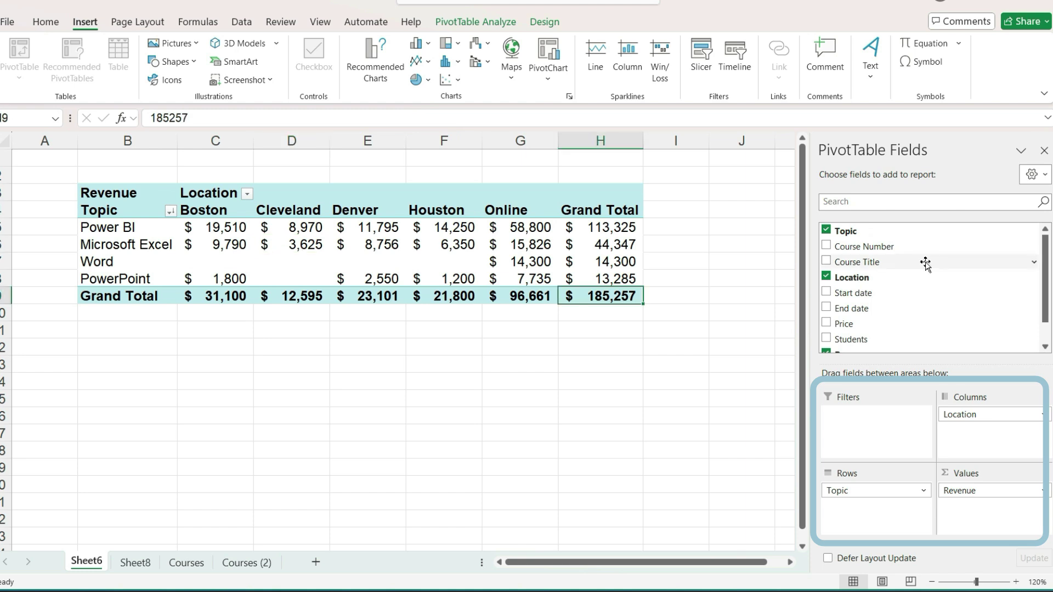
{"action": "left_click", "coordinate": [1043, 492]}
{"action": "key", "text": "Escape"}
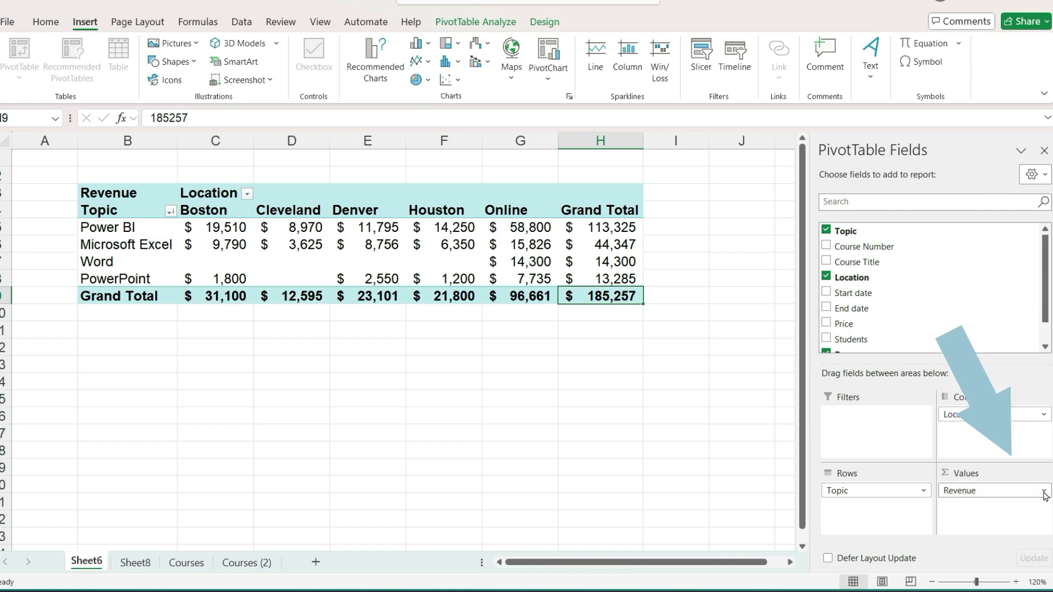
{"action": "left_click", "coordinate": [248, 194]}
{"action": "key", "text": "Escape"}
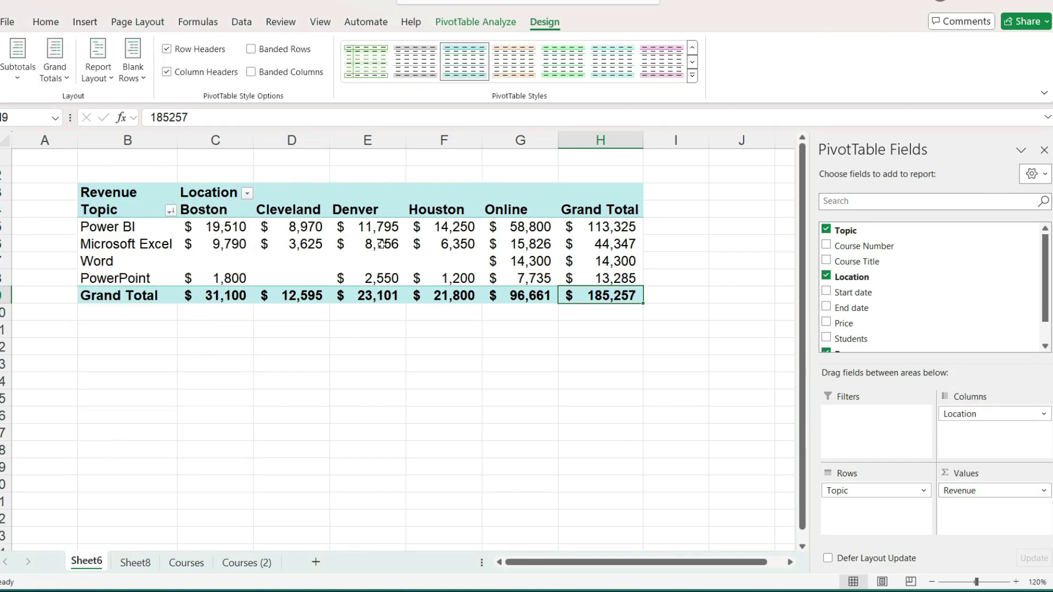
{"action": "right_click", "coordinate": [382, 246]}
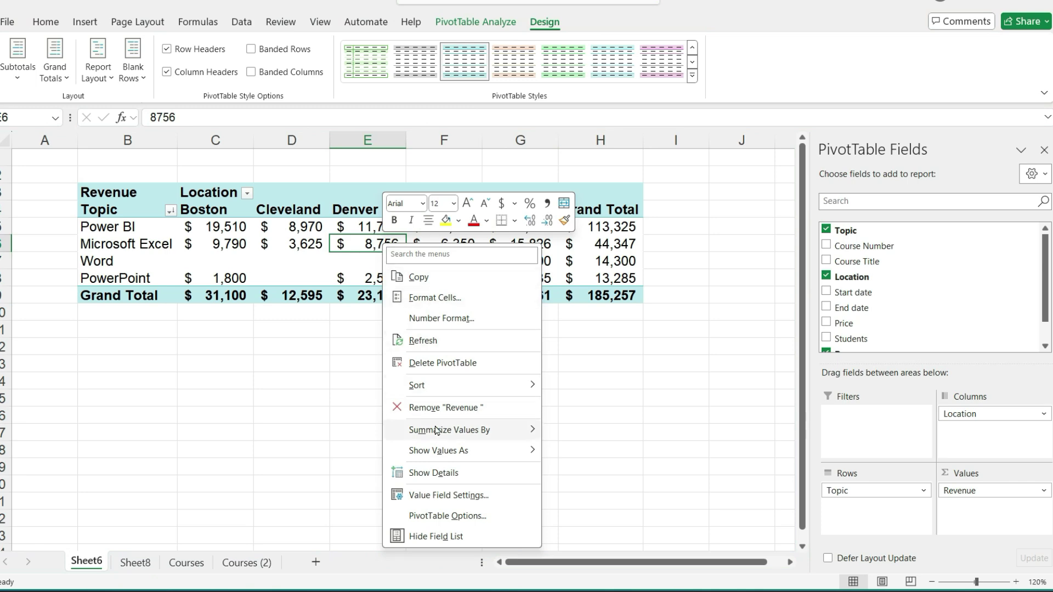
{"action": "mouse_move", "coordinate": [437, 431]}
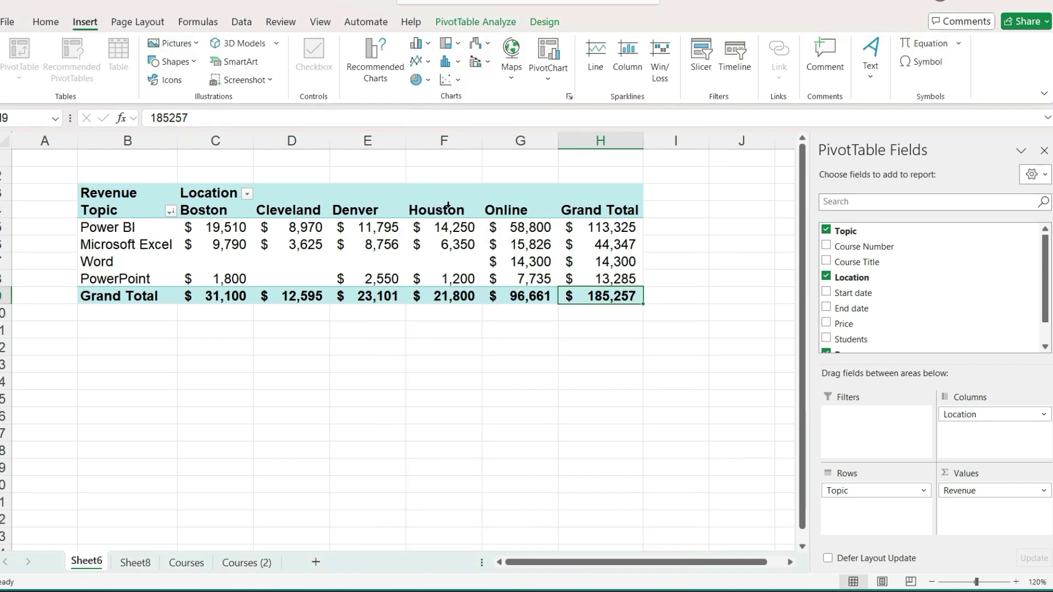
{"action": "left_click", "coordinate": [475, 23]}
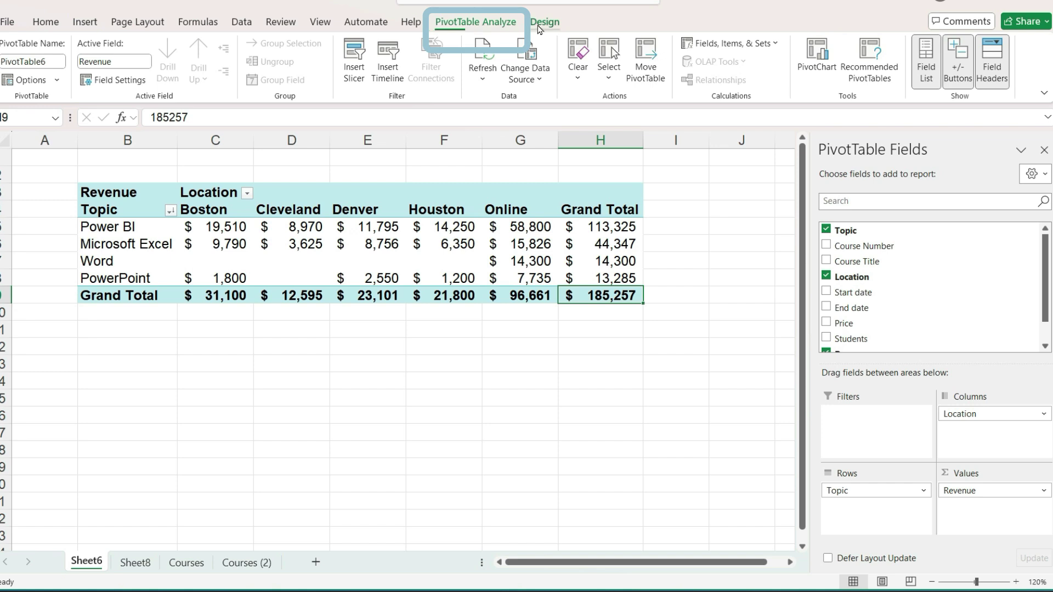
Show the PivotTable Design options and style gallery.
{"action": "left_click", "coordinate": [539, 26]}
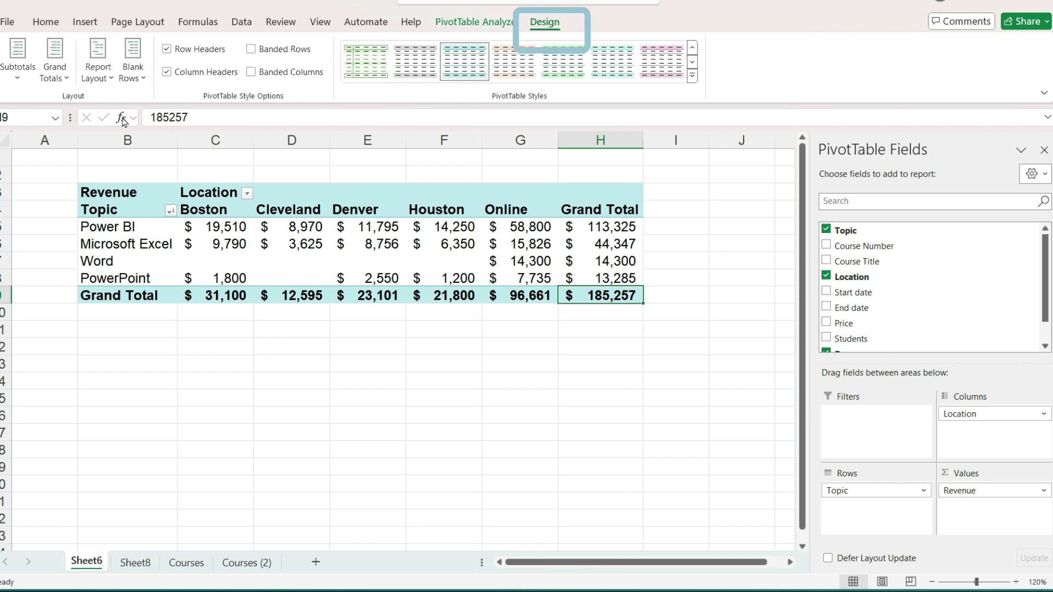